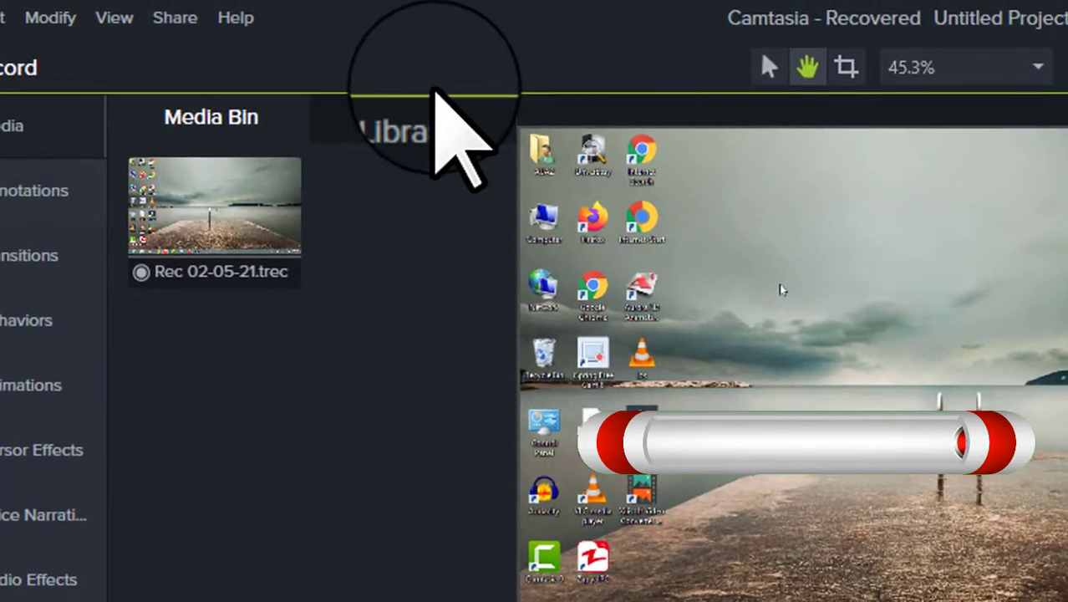
Step: View the Library's asset categories and return to the Media Bin
left_click(426, 121)
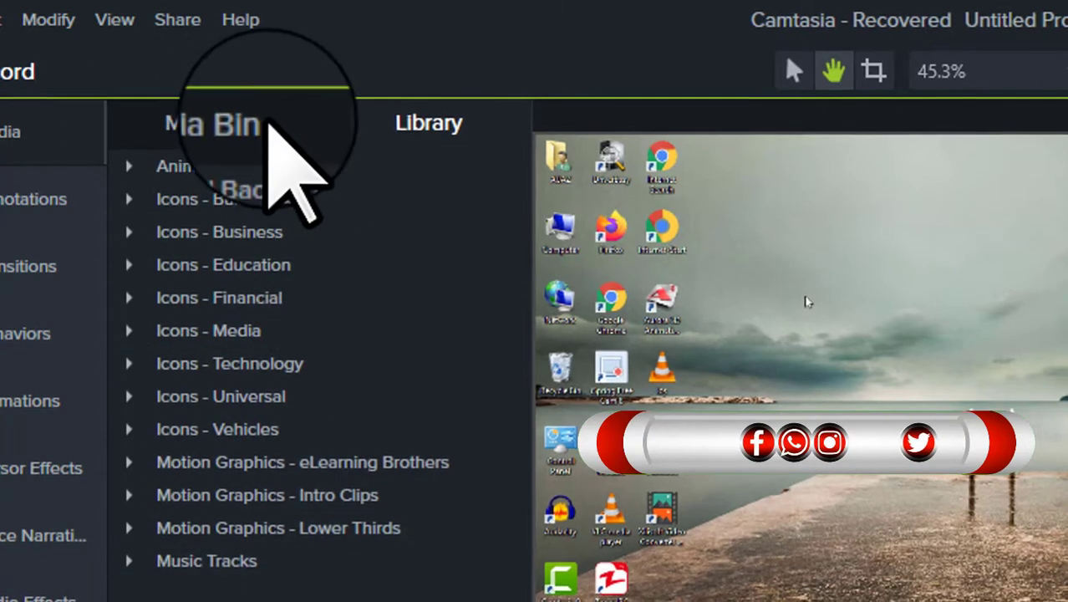
left_click(209, 123)
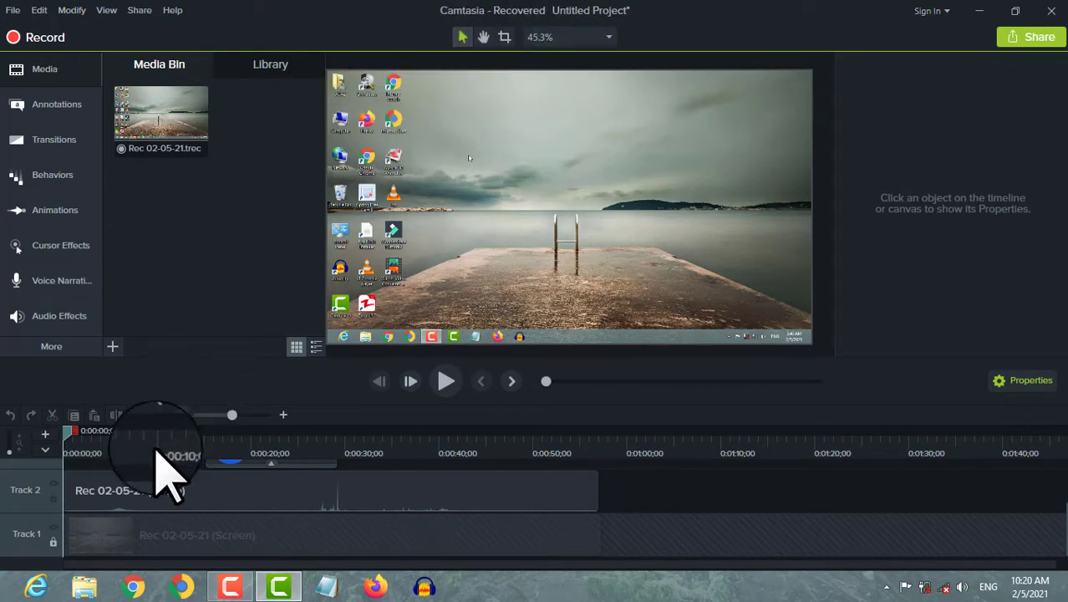
Step: Play the opening seconds of the recording and look over its timeline tracks
scroll(548, 495, "up", 3)
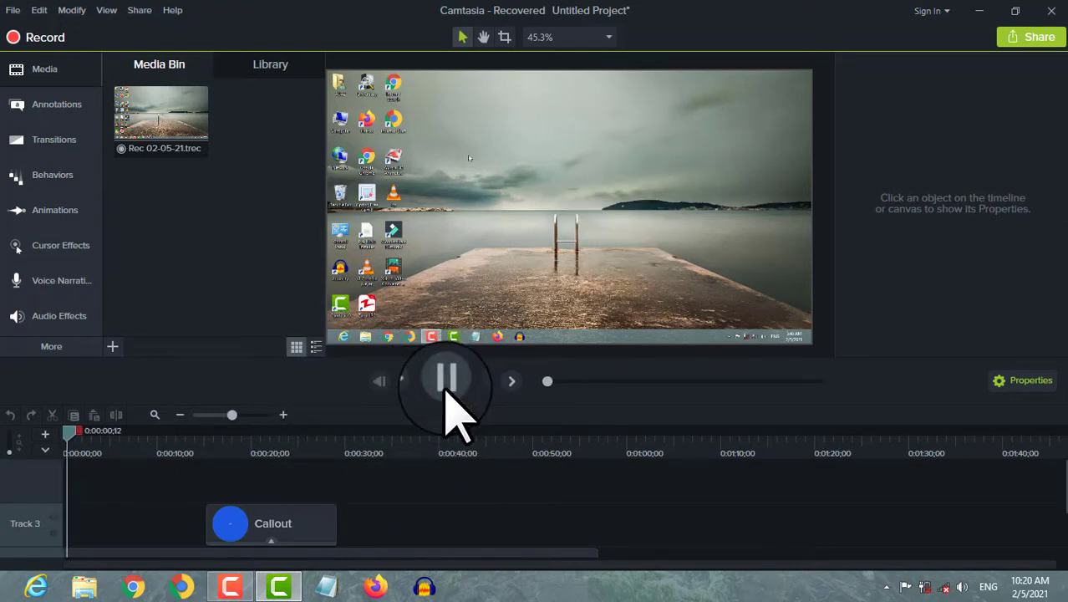
left_click(446, 380)
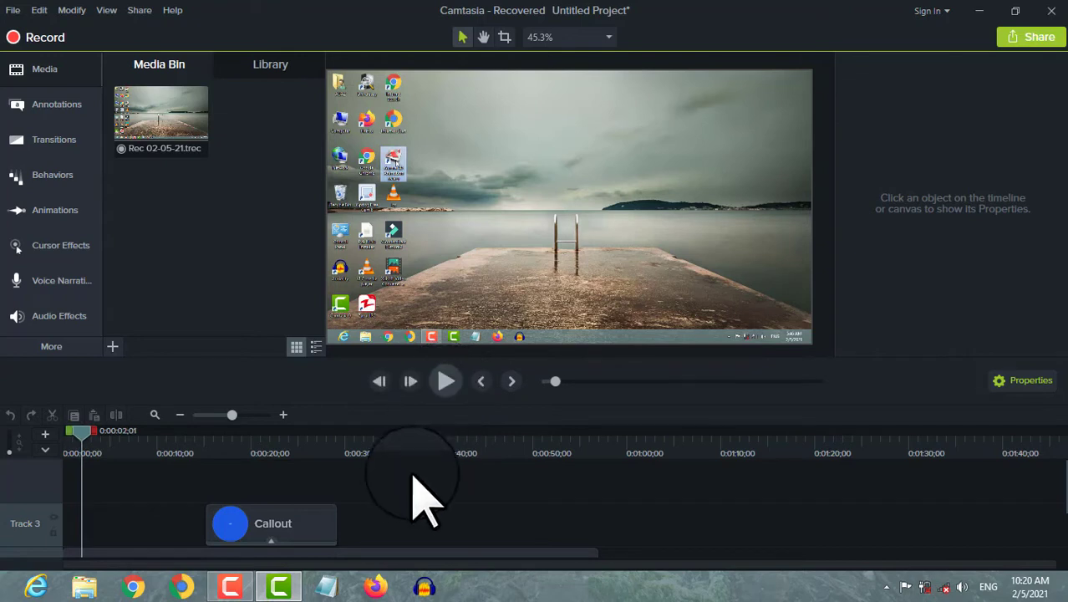
scroll(397, 535, "down", 3)
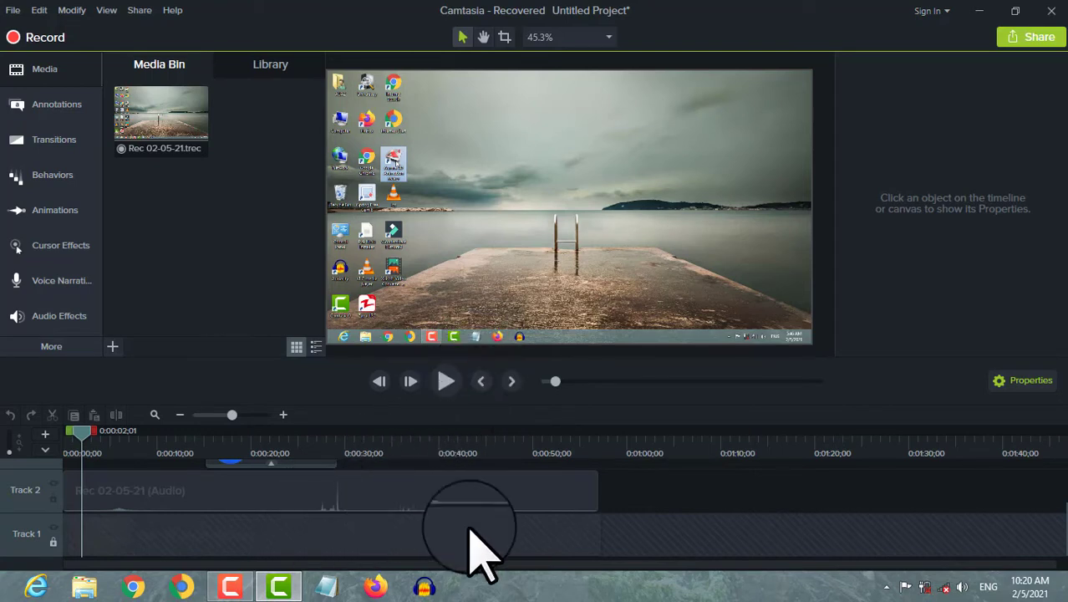
scroll(510, 531, "up", 3)
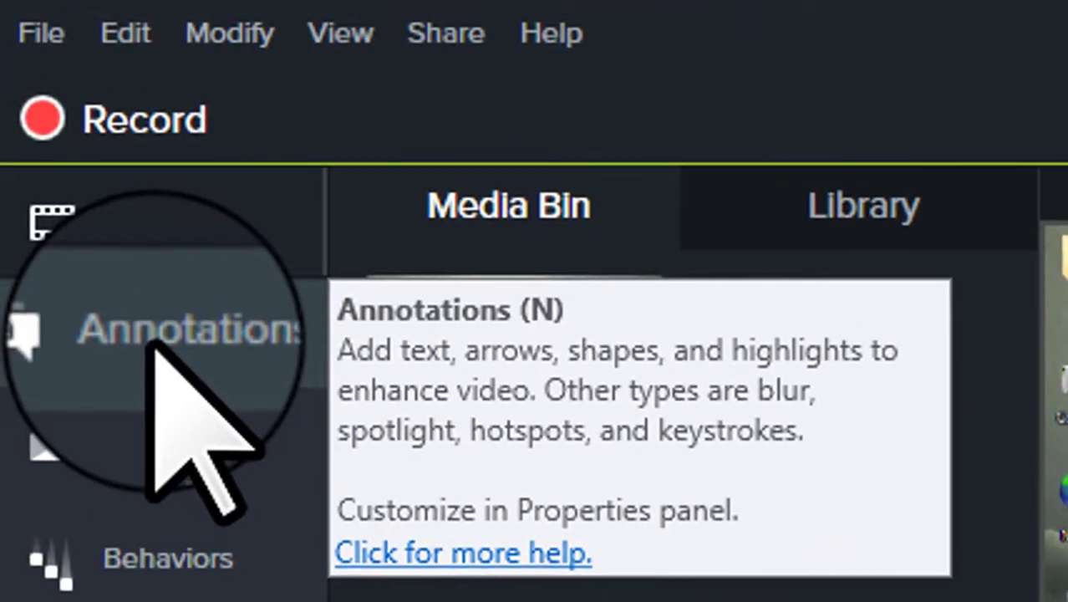
Step: Show the callout annotations and set their style filter to All to browse every callout
left_click(153, 344)
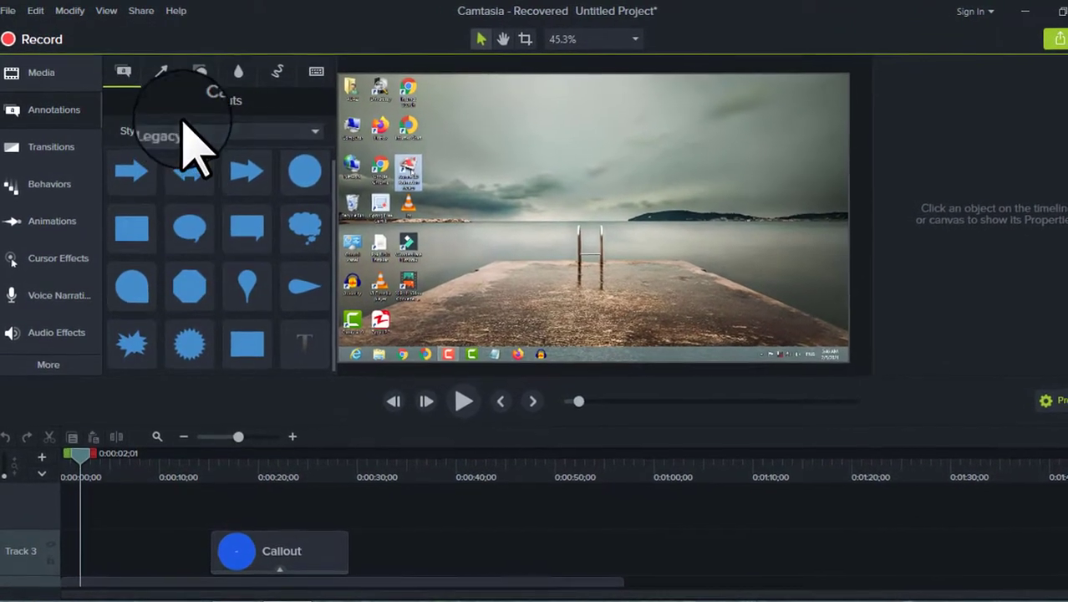
left_click(189, 131)
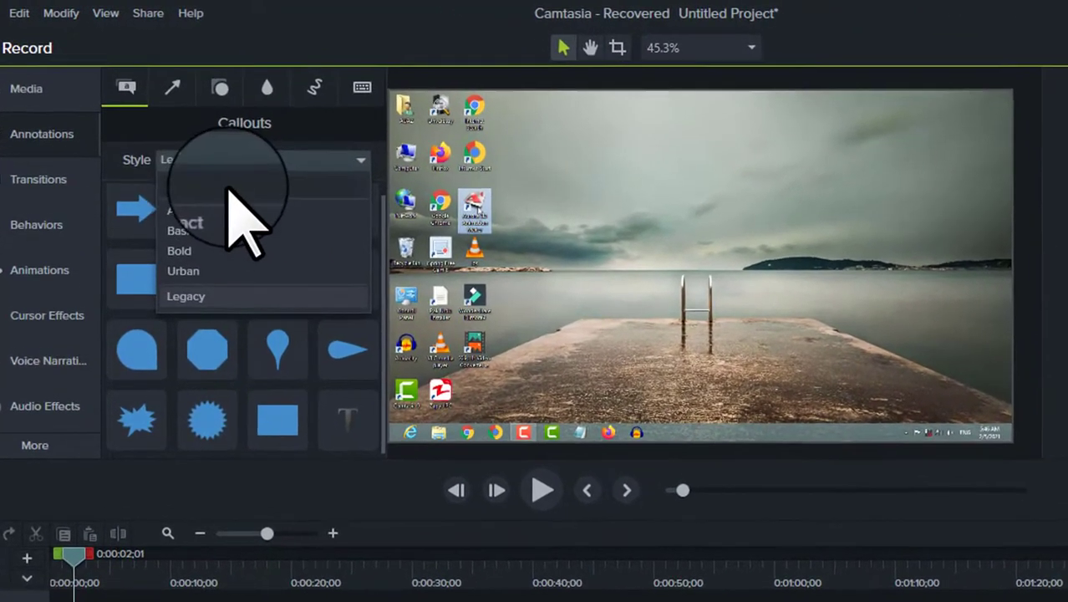
left_click(201, 169)
scroll(211, 238, "up", 2)
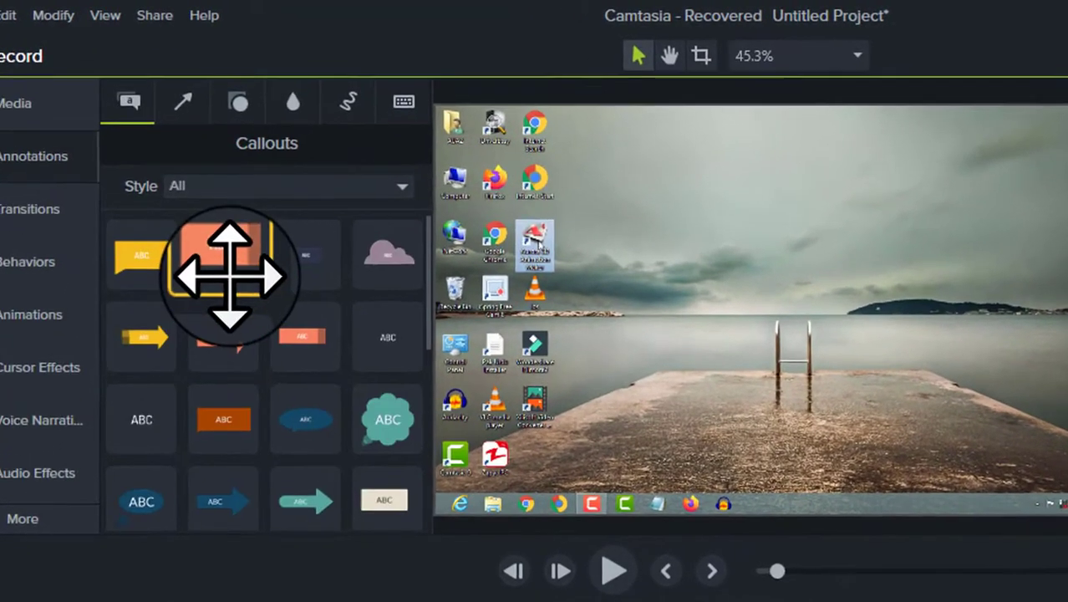
left_click(211, 228)
scroll(368, 393, "down", 4)
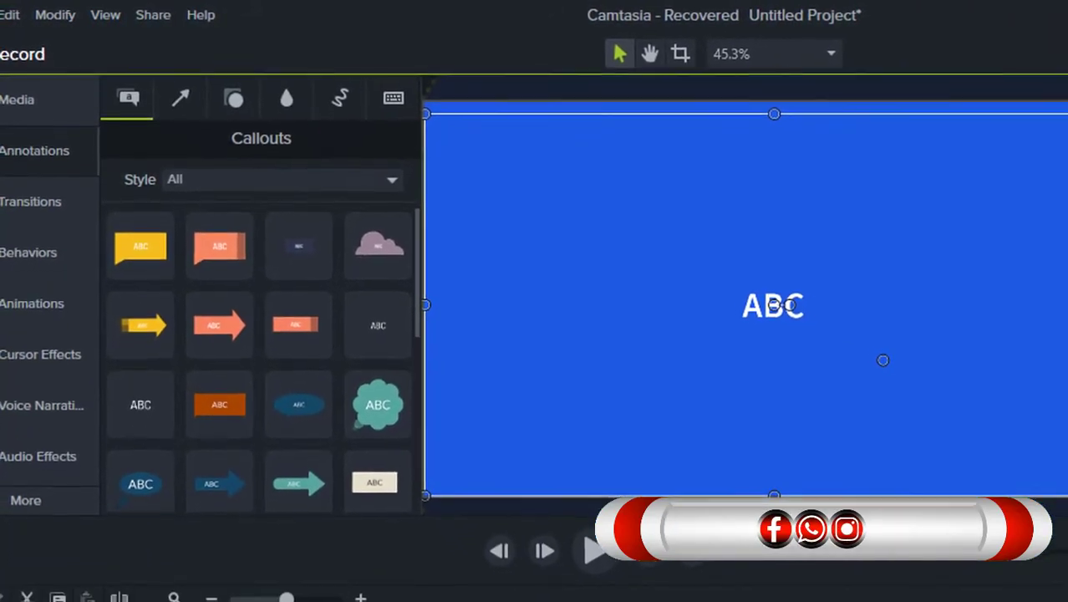
Step: Shrink the blue speech bubble callout and reposition it over the template dialog on the canvas
left_click_drag(1063, 466, 922, 386)
left_click_drag(977, 416, 569, 190)
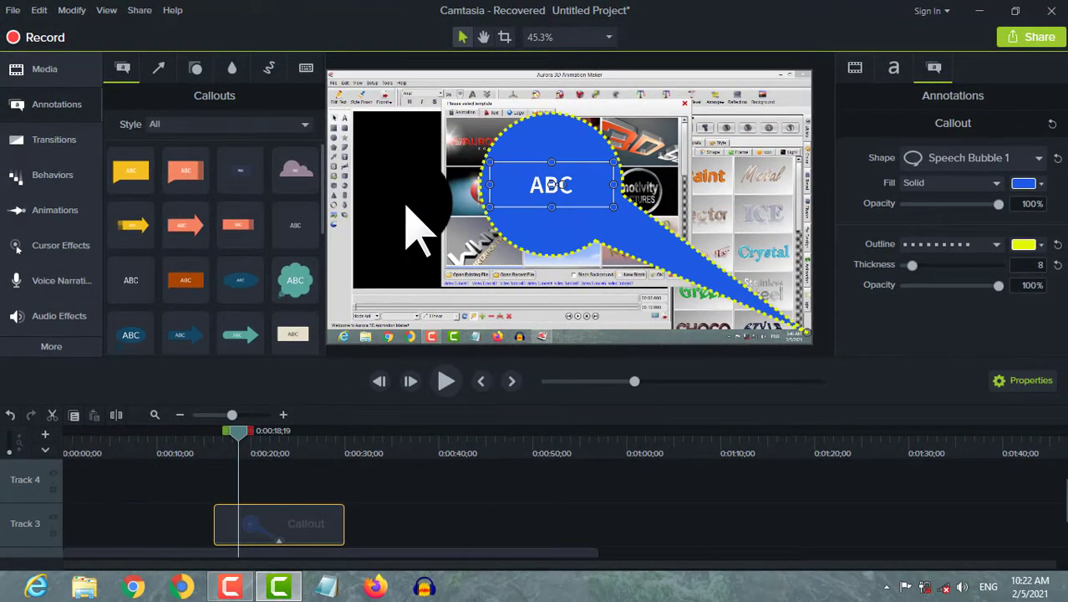
scroll(401, 230, "down", 5)
scroll(460, 260, "up", 6)
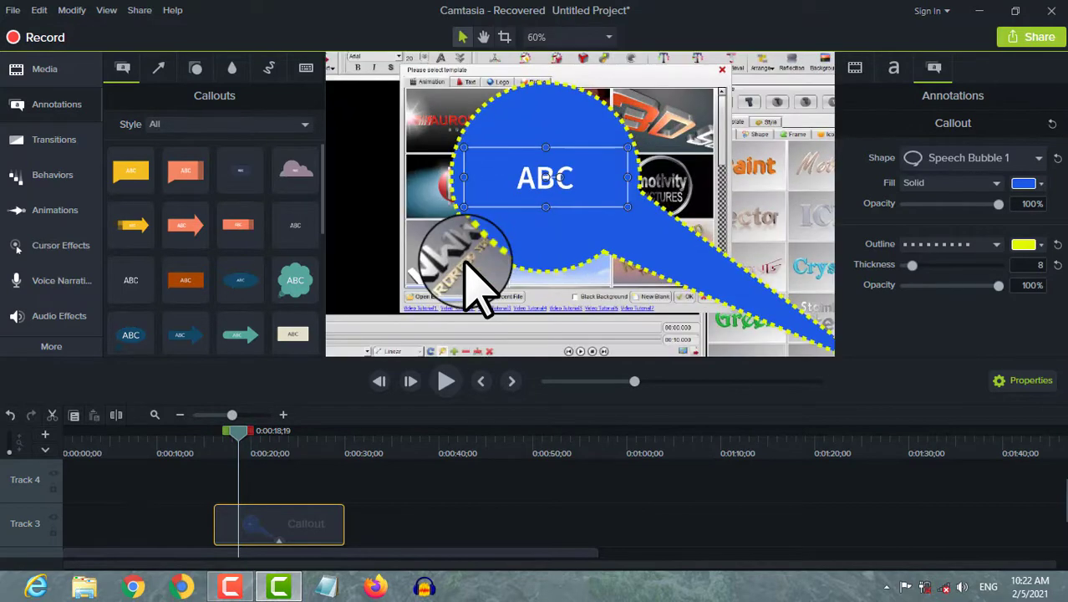
scroll(466, 261, "down", 2)
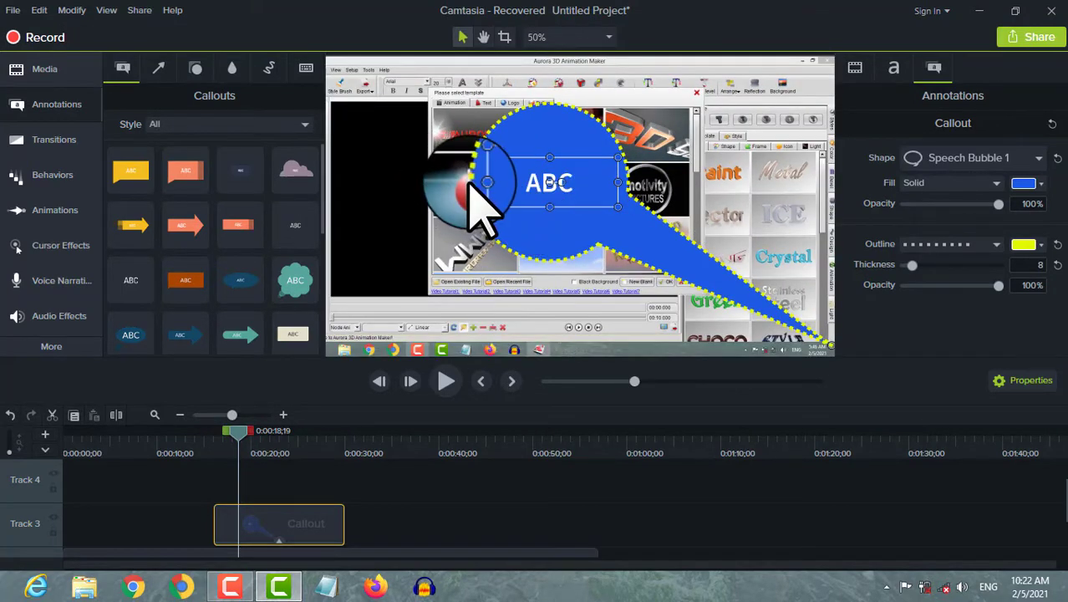
left_click_drag(530, 167, 561, 176)
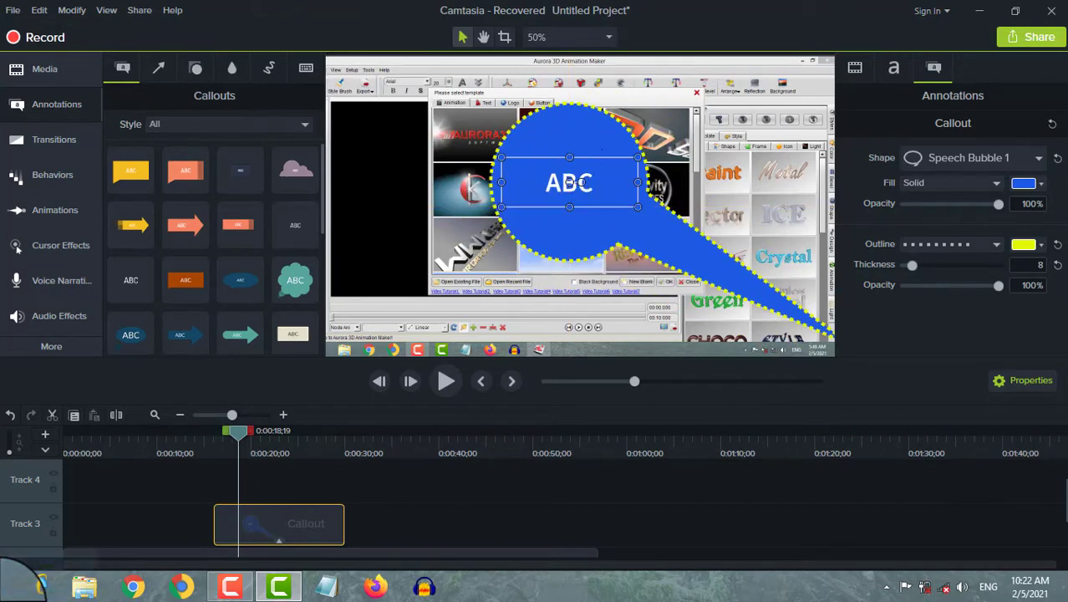
scroll(191, 466, "down", 1)
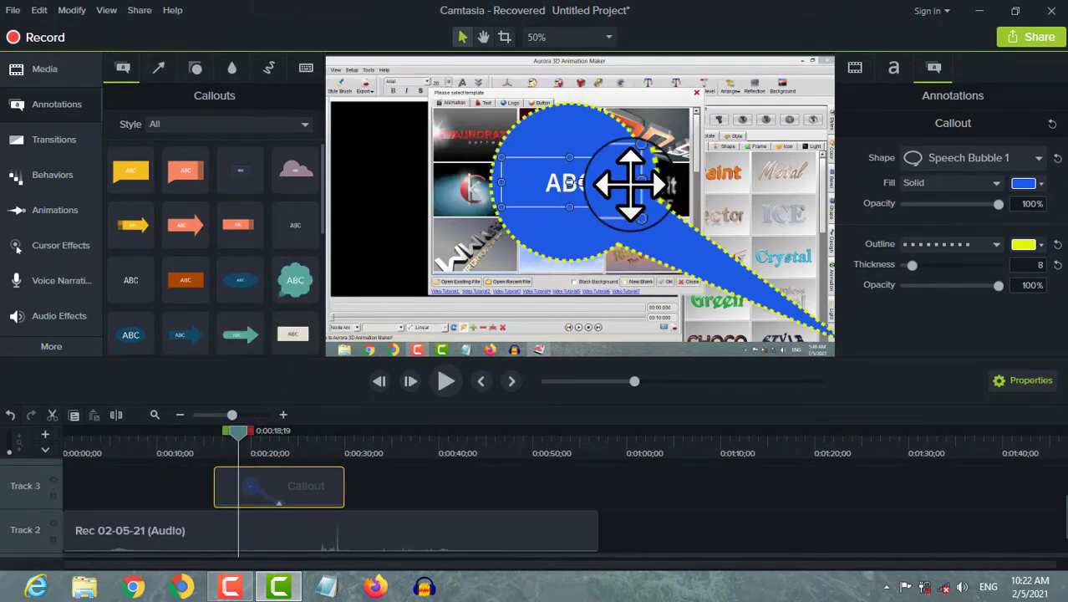
left_click_drag(555, 234, 652, 182)
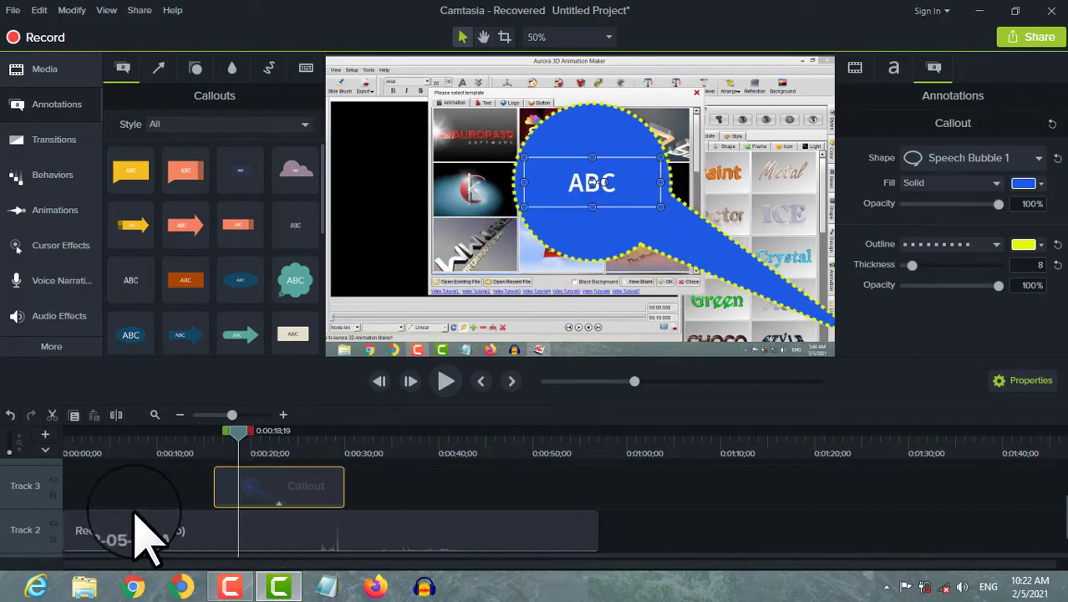
scroll(171, 506, "down", 1)
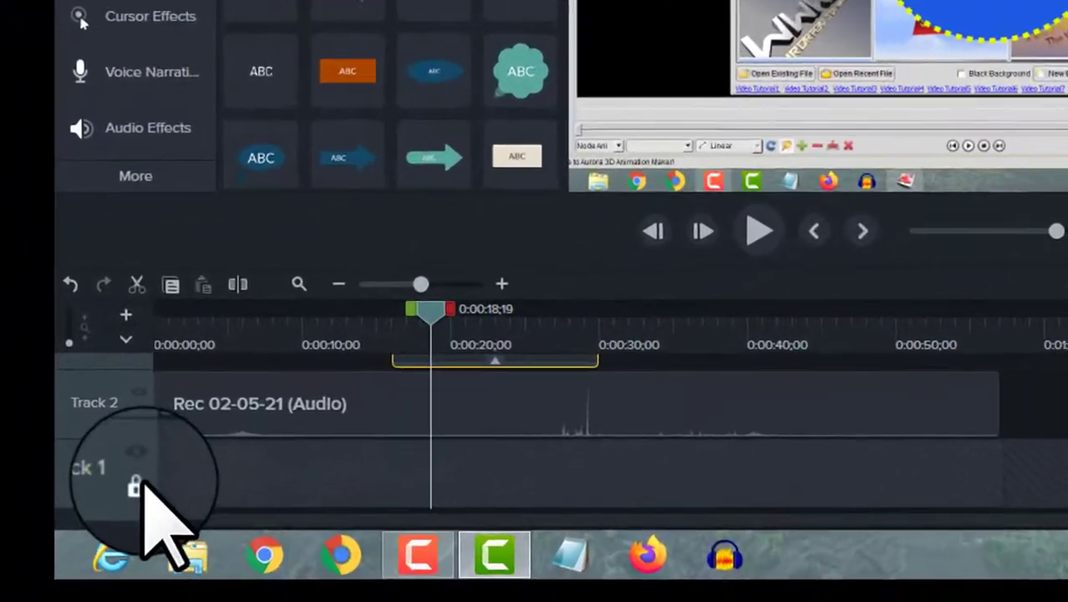
left_click(208, 469)
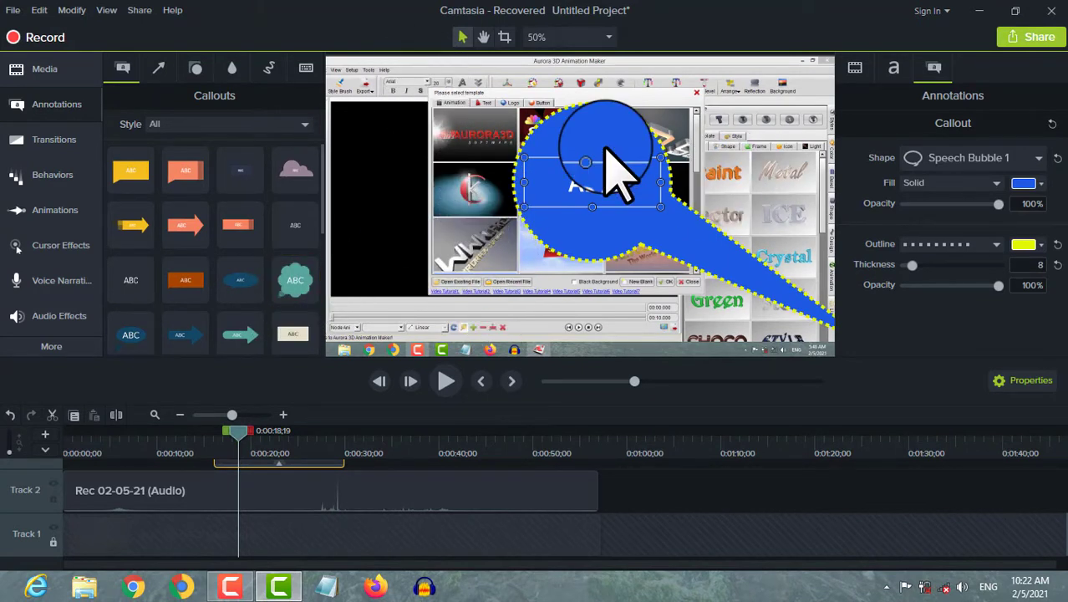
left_click_drag(592, 201, 588, 207)
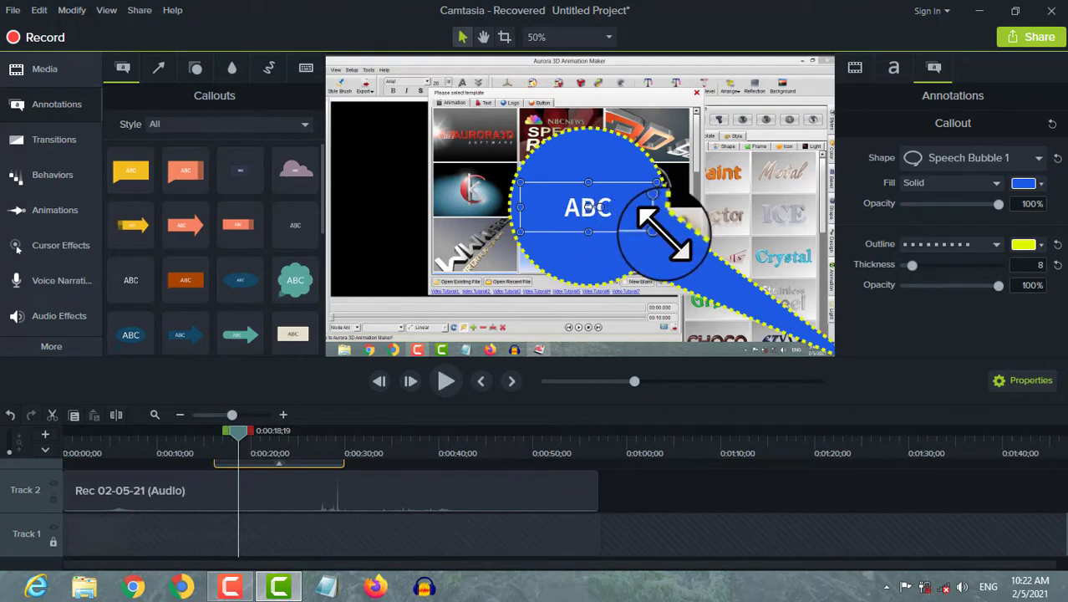
Step: Delete the blue callout and place the orange round speech bubble callout on Track 3 at the playhead
right_click(556, 232)
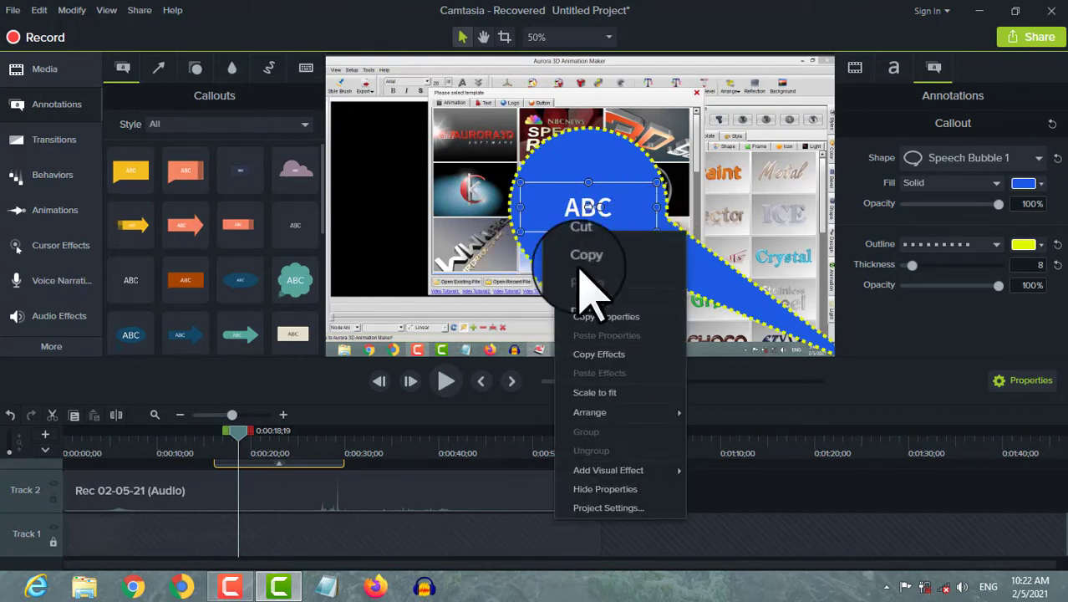
left_click(595, 299)
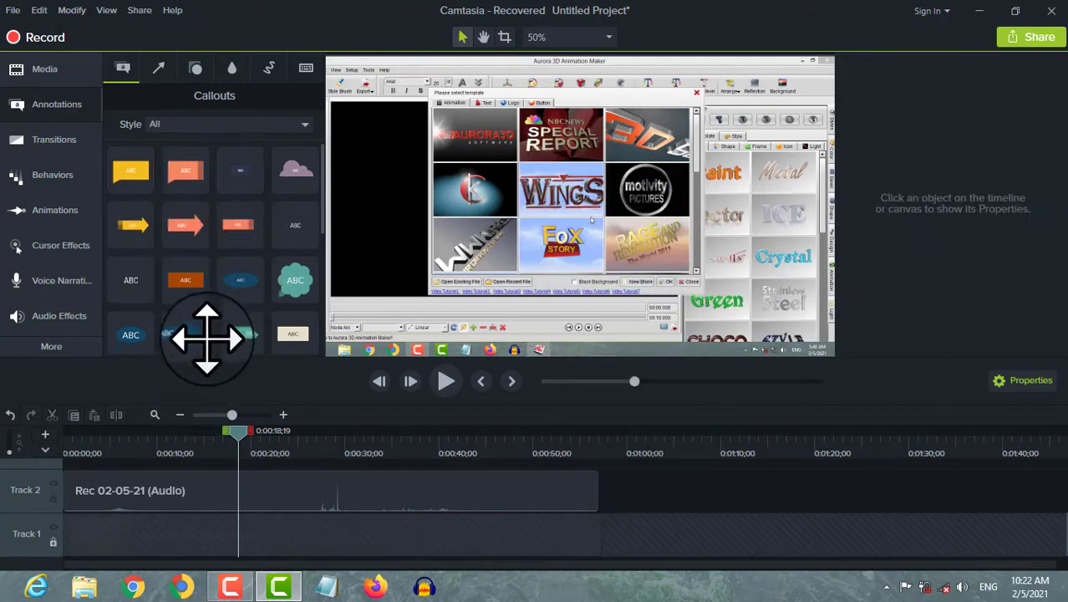
scroll(213, 338, "down", 2)
left_click_drag(259, 320, 243, 484)
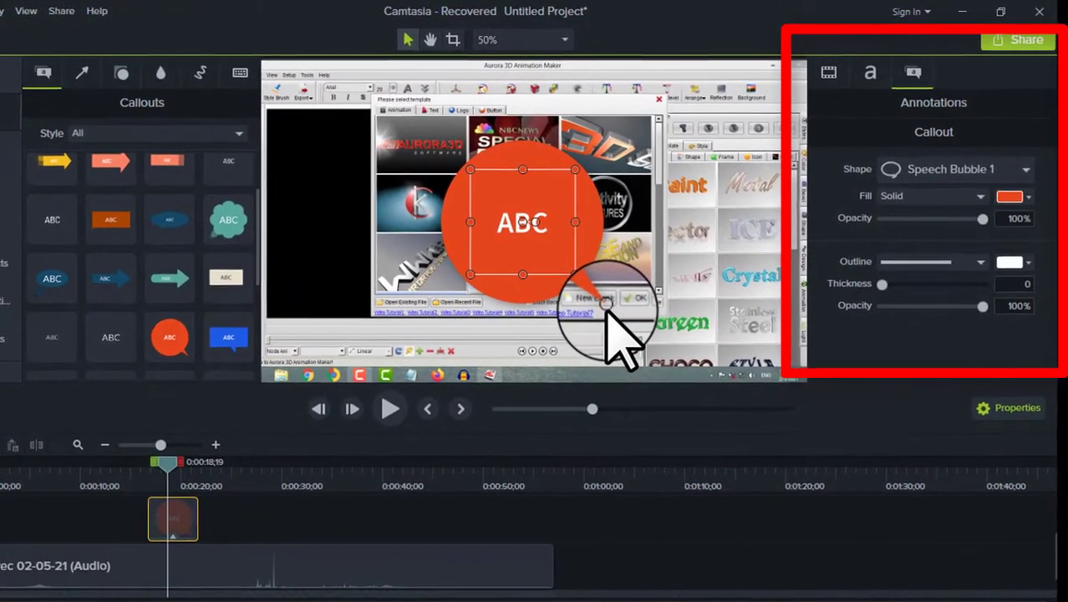
left_click(809, 325)
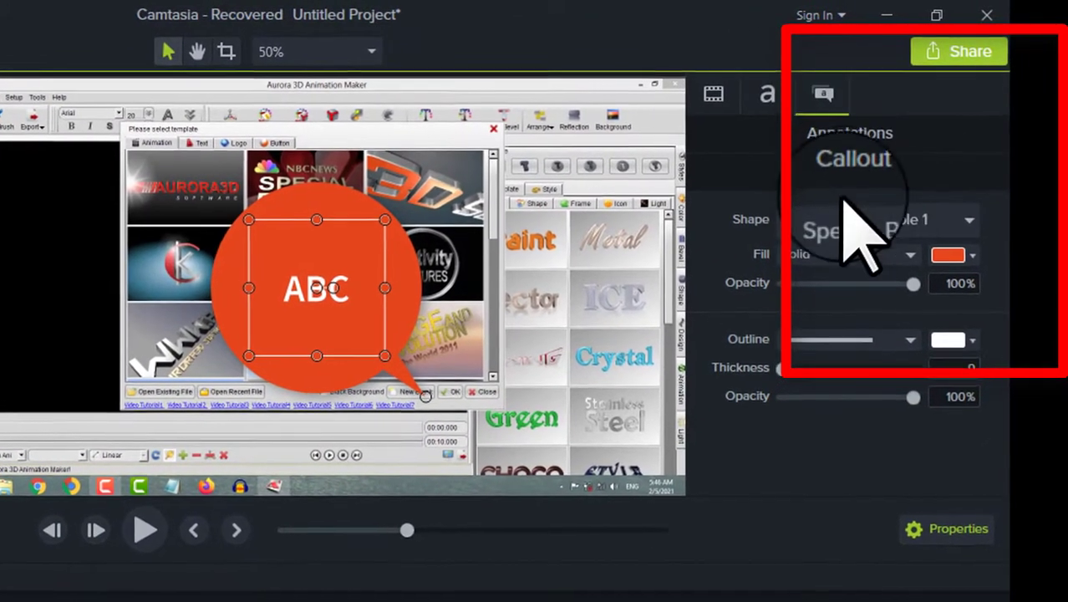
Step: Try the Speech Bubble 2, Thought Bubble 1, Text Arrow 2 and Text Rectangle shapes on the orange callout, and return it to Speech Bubble 1
left_click(835, 230)
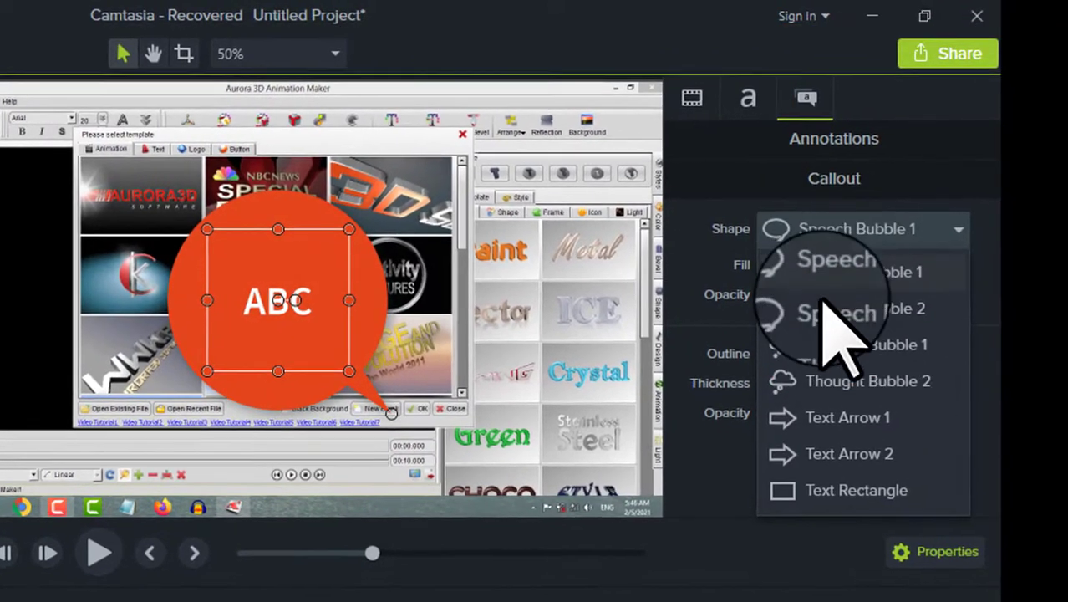
left_click(845, 311)
left_click(769, 243)
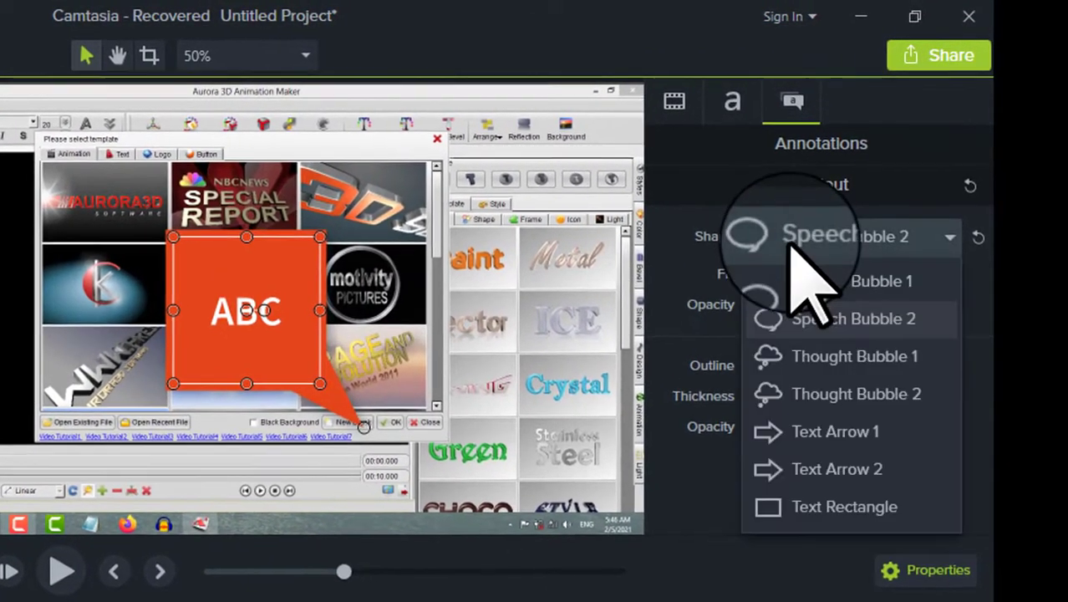
left_click(793, 361)
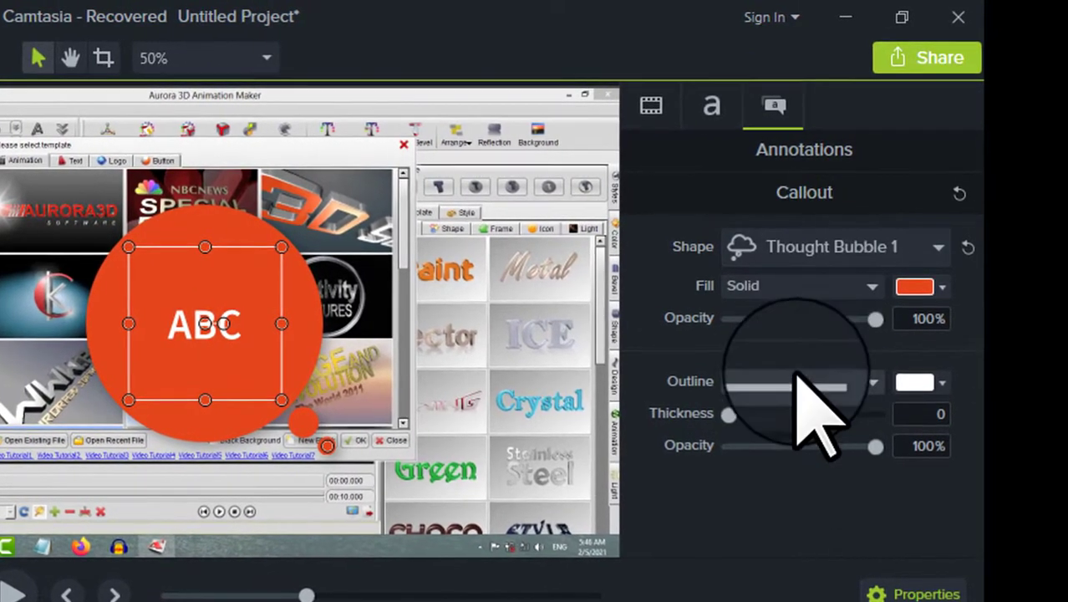
left_click(870, 246)
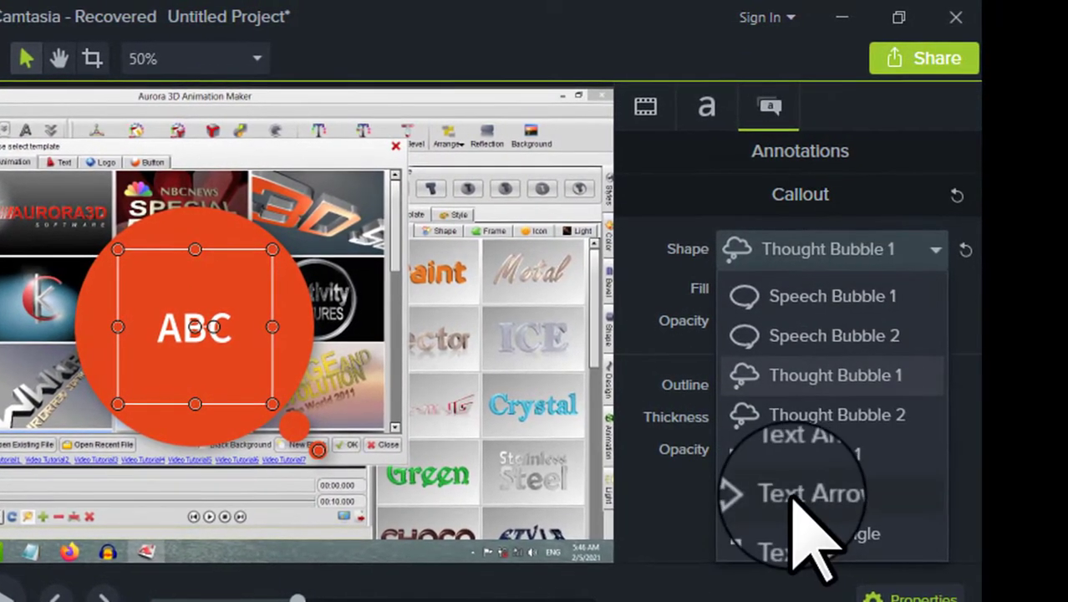
left_click(794, 491)
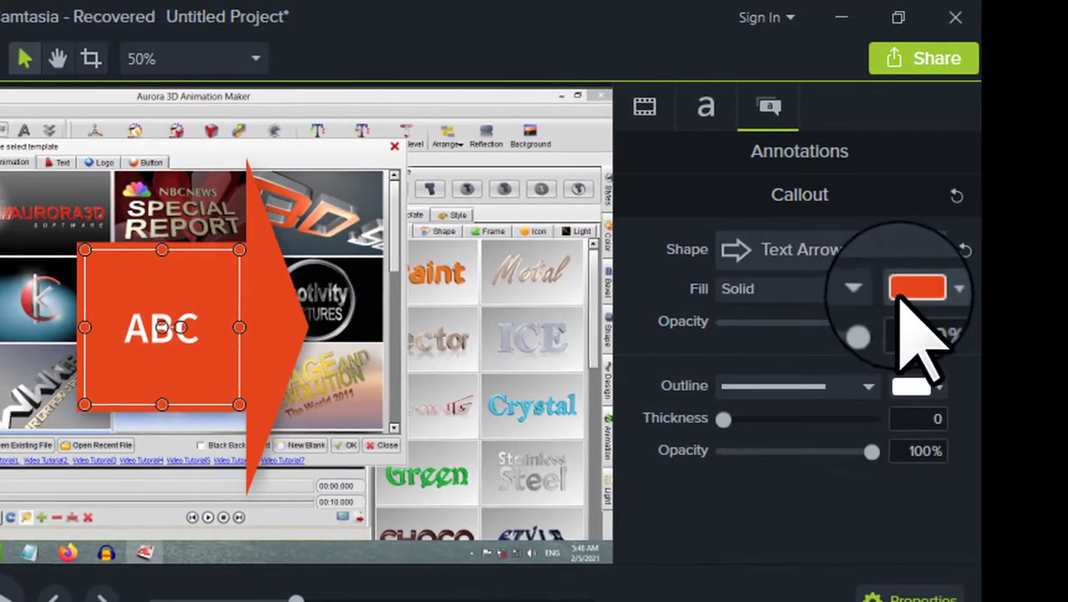
left_click(857, 246)
left_click(809, 534)
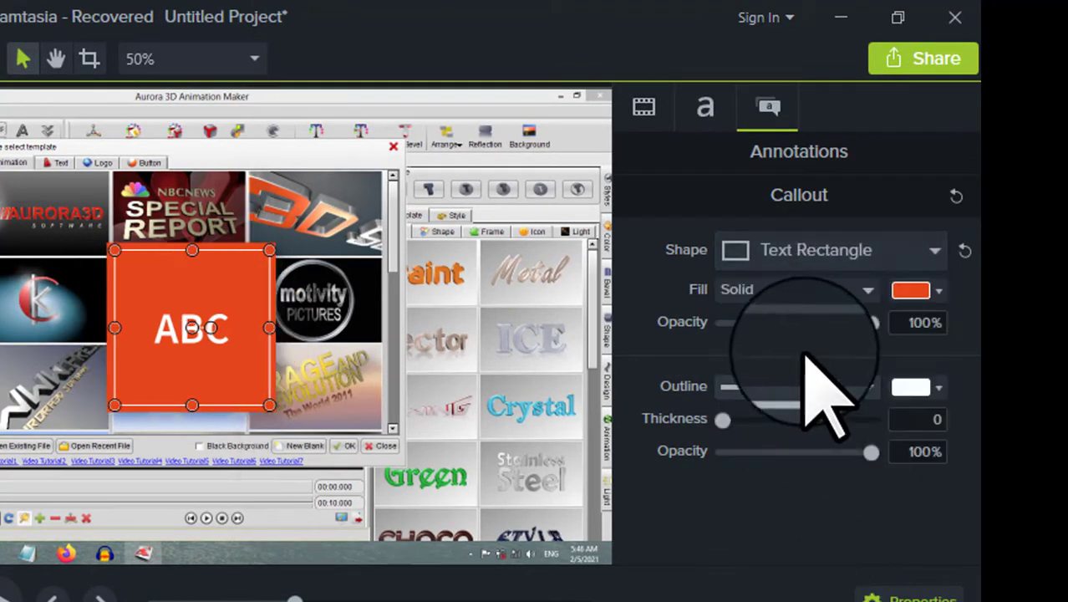
left_click(822, 250)
left_click(822, 297)
Step: Set the orange callout's shape to Speech Bubble 2 and its fill to Gradient
left_click(827, 251)
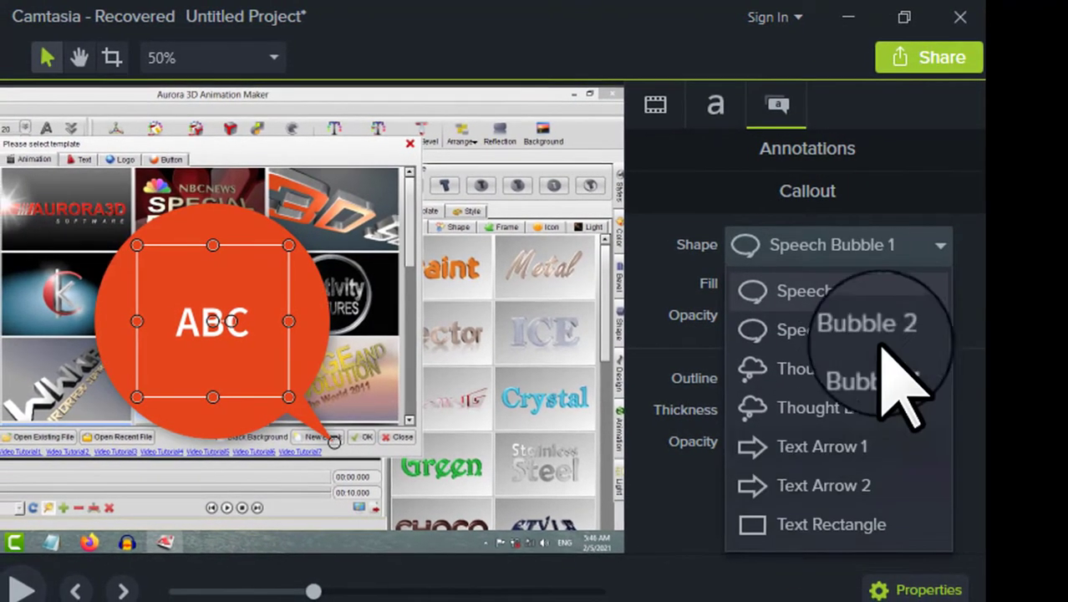
left_click(878, 330)
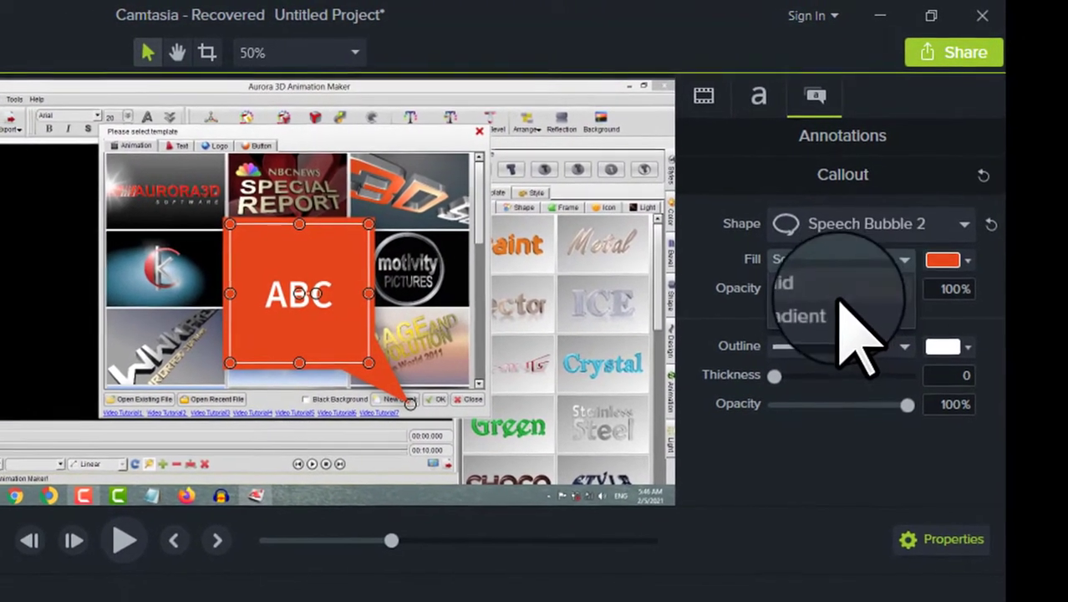
left_click(840, 314)
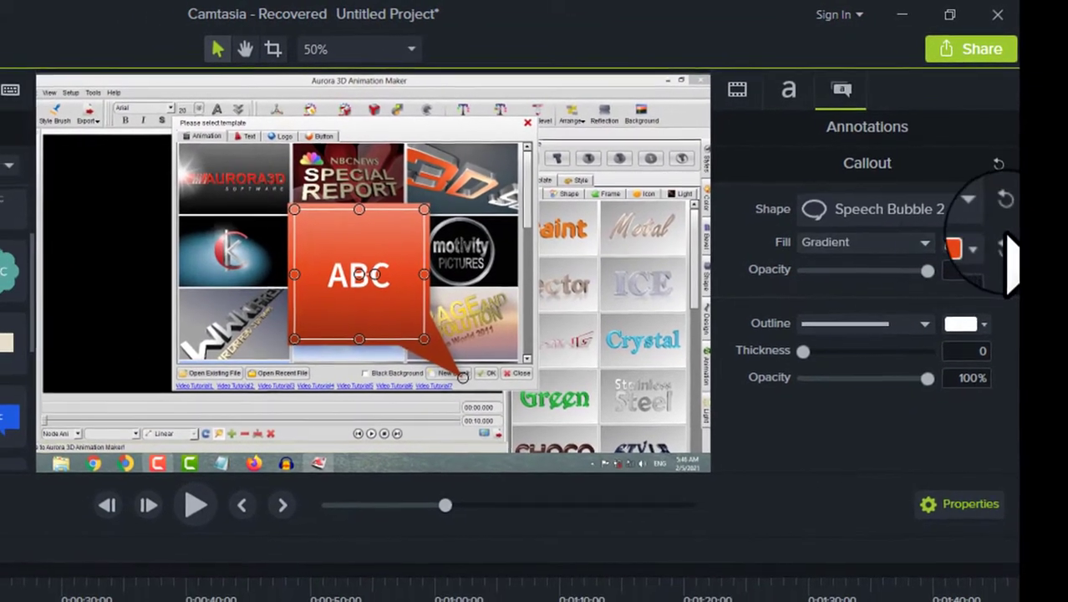
Step: Try grey as the callout's gradient fill colour, and set the fill to red
left_click(953, 248)
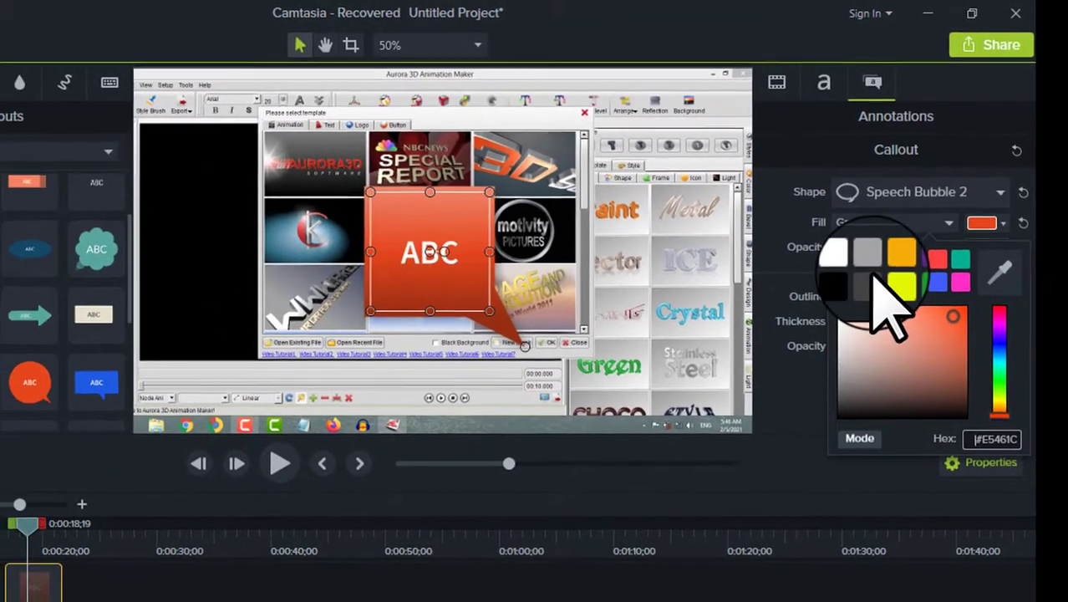
left_click(867, 251)
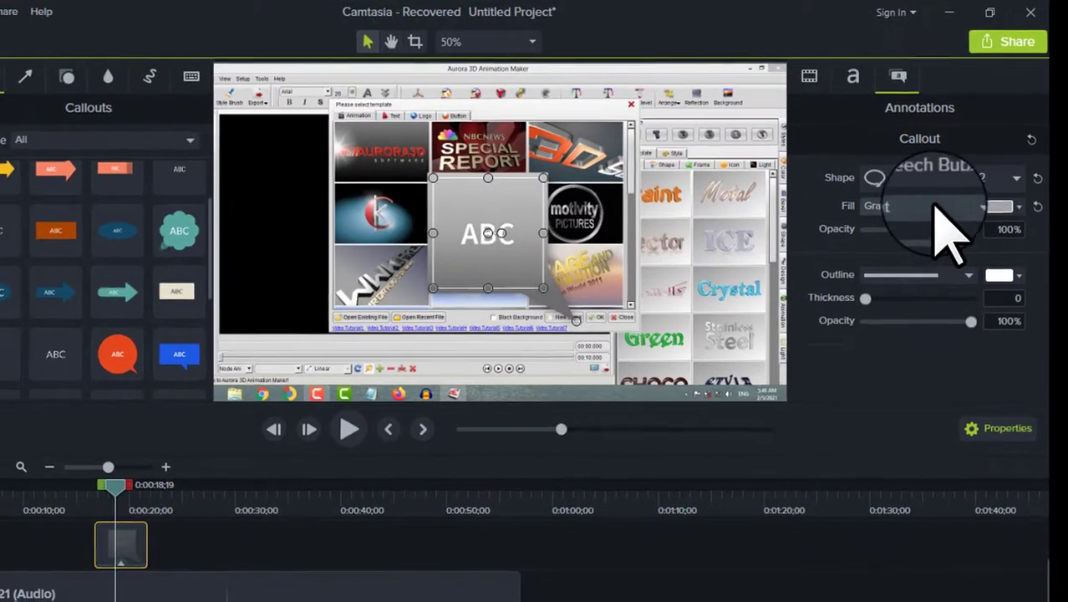
left_click(999, 206)
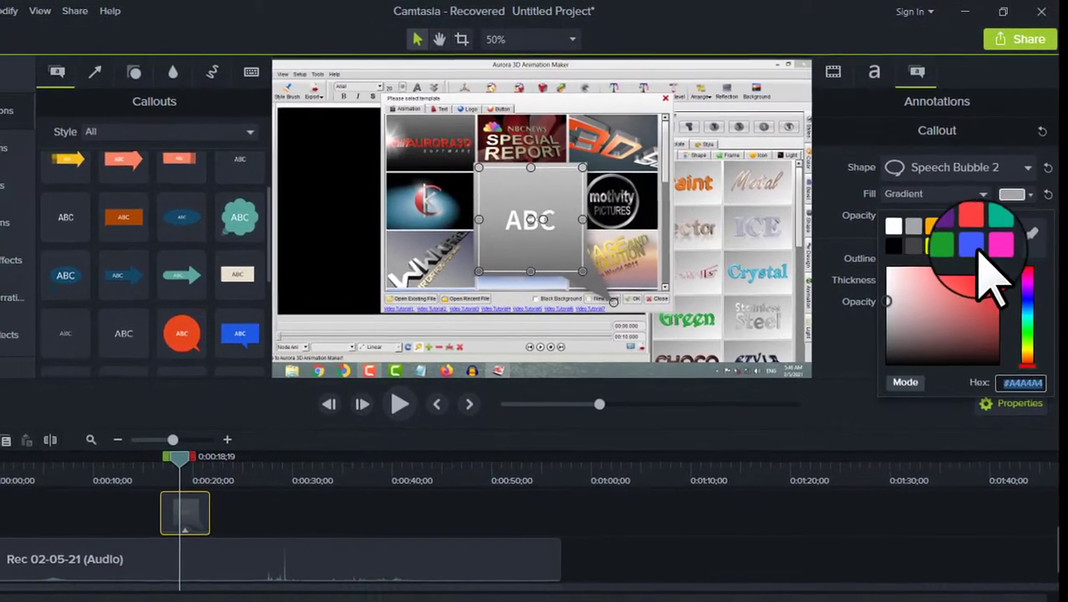
left_click(971, 216)
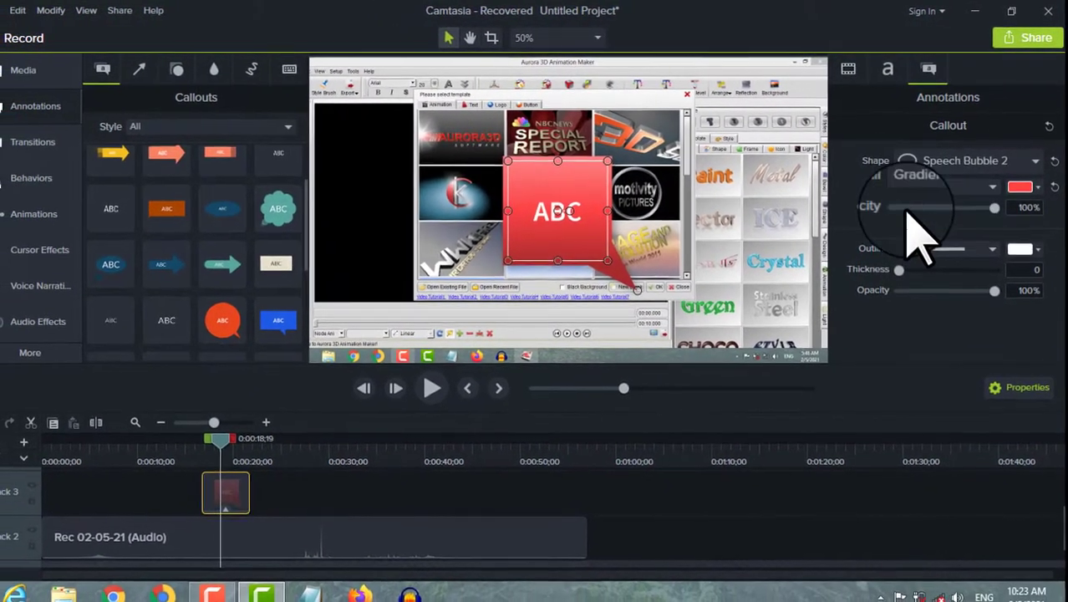
Step: Try reduced fill opacities such as 54% on the callout and stretch its tail to the lower-right corner of the recording
left_click_drag(995, 213, 958, 220)
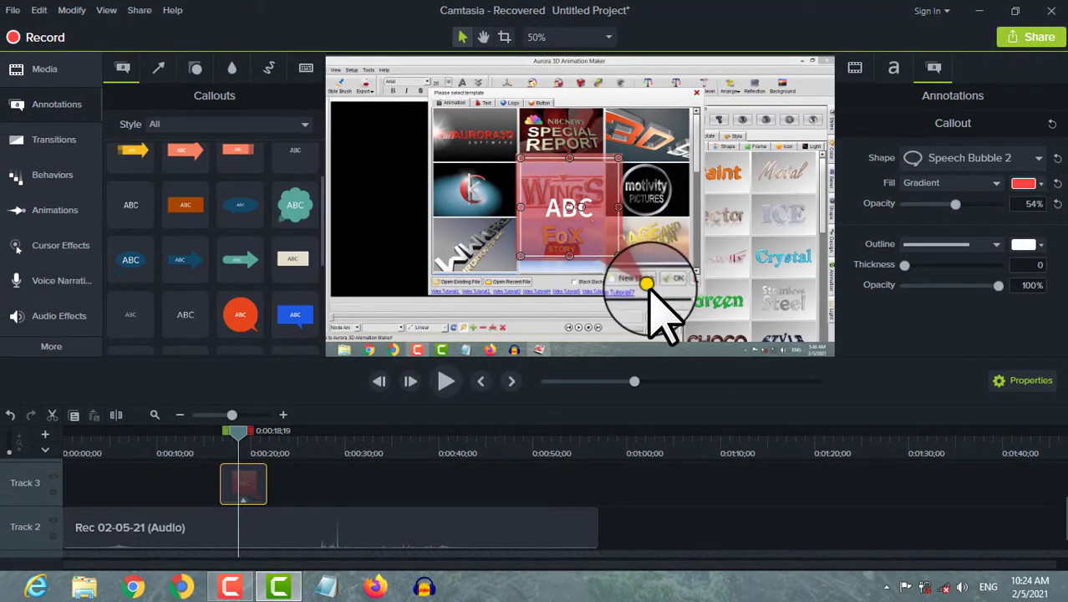
left_click_drag(781, 311, 823, 341)
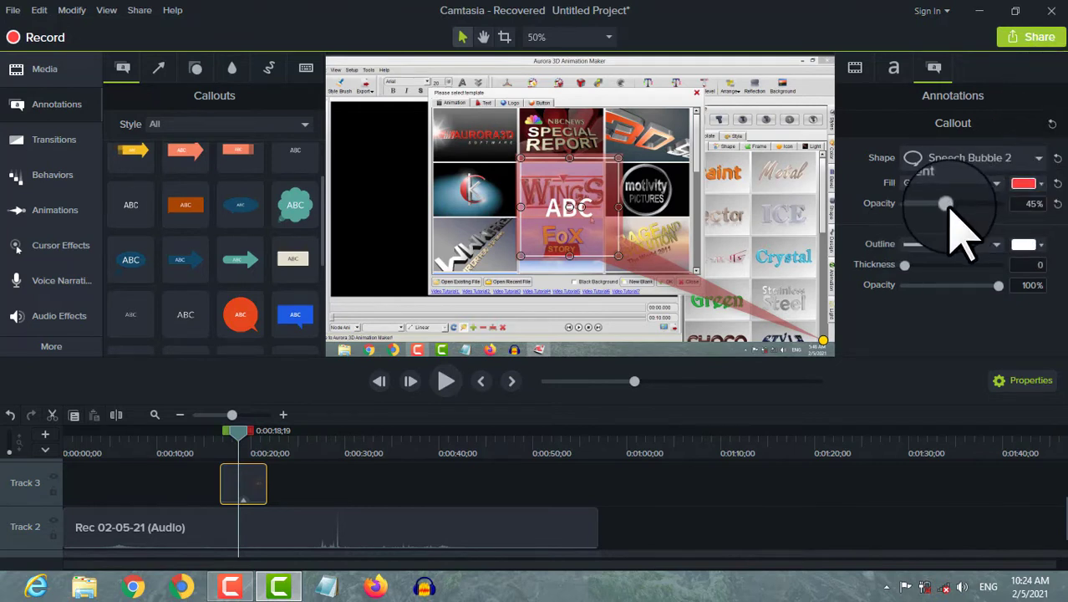
left_click_drag(947, 206, 1054, 204)
left_click_drag(987, 203, 966, 234)
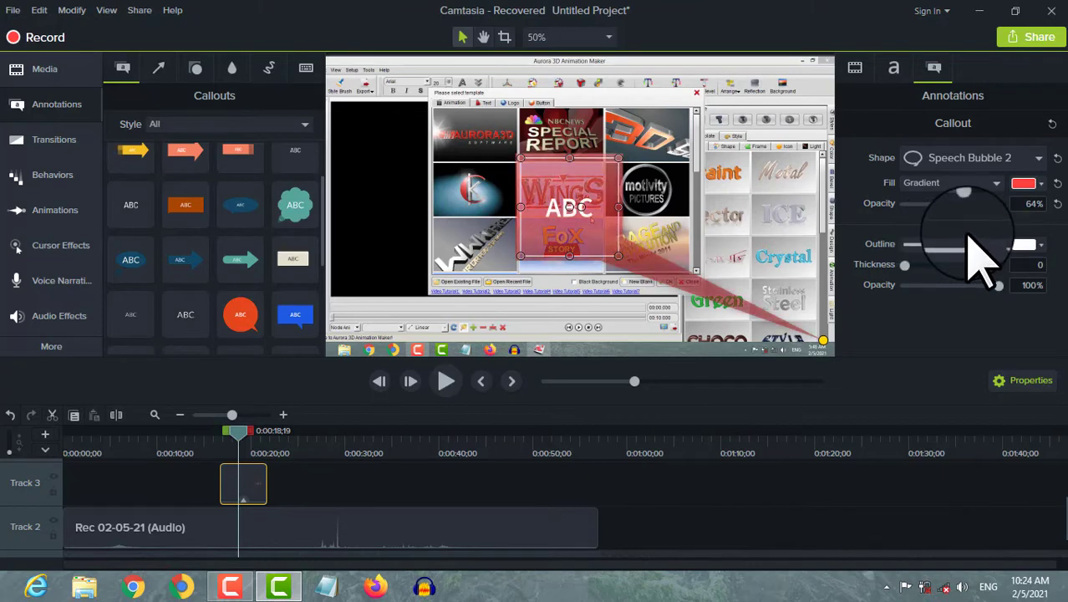
Step: Move the callout body slightly left and down over the template dialog and set its fill opacity to 100%
left_click_drag(532, 194, 509, 205)
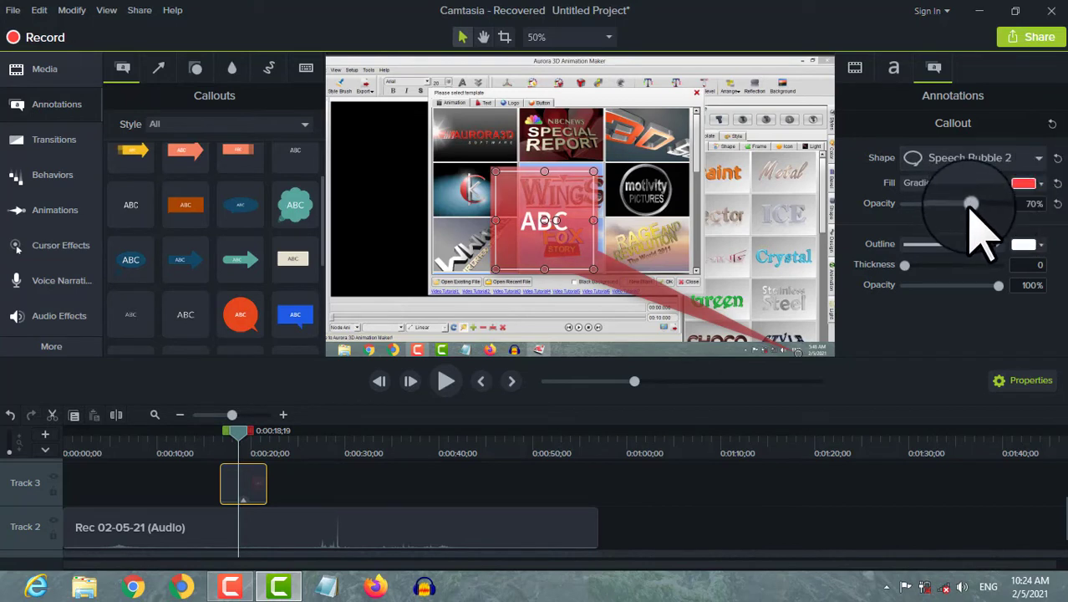
left_click_drag(1026, 211, 1040, 199)
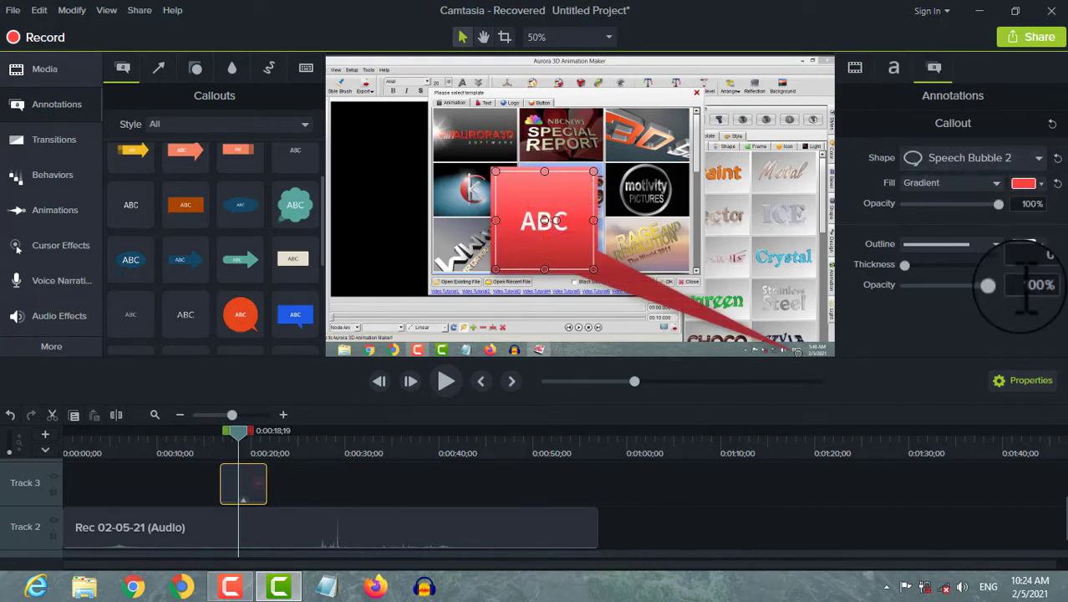
Step: Give the callout a dashed teal outline with a thickness of 11
left_click(911, 244)
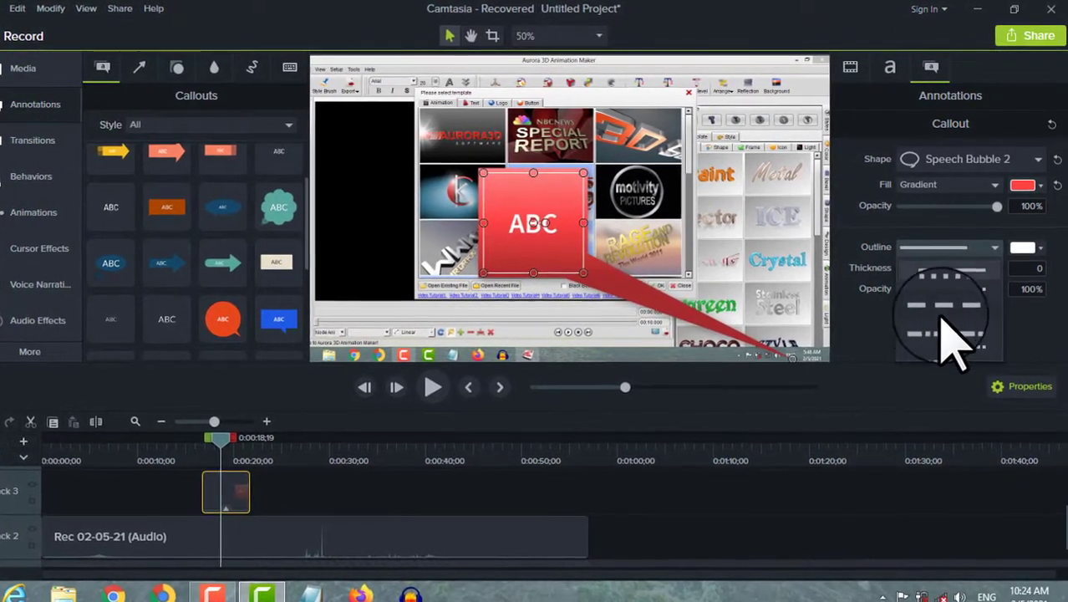
left_click(942, 309)
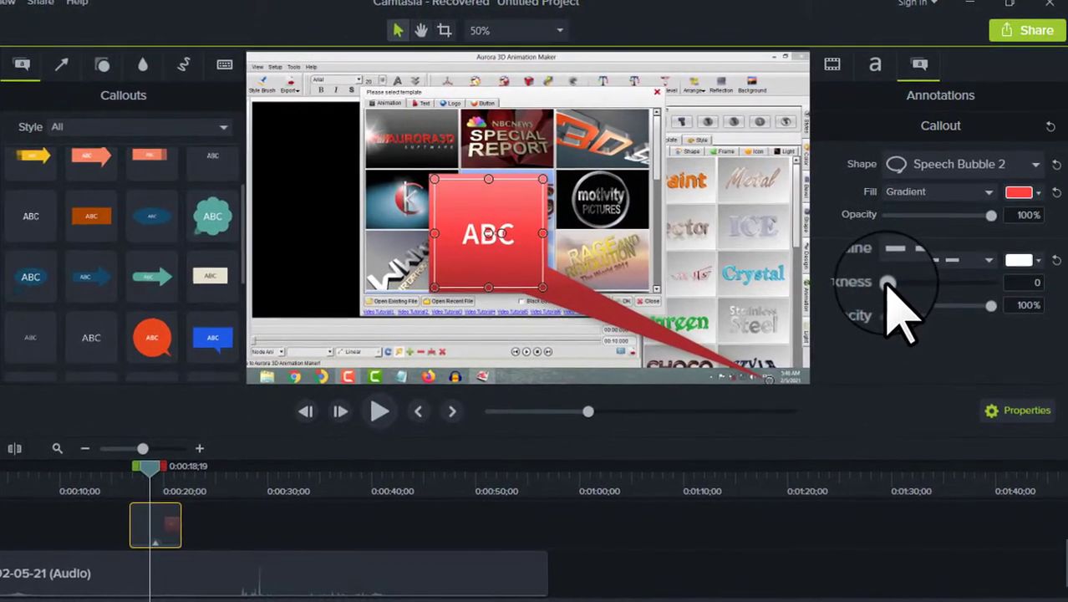
left_click_drag(900, 287, 918, 287)
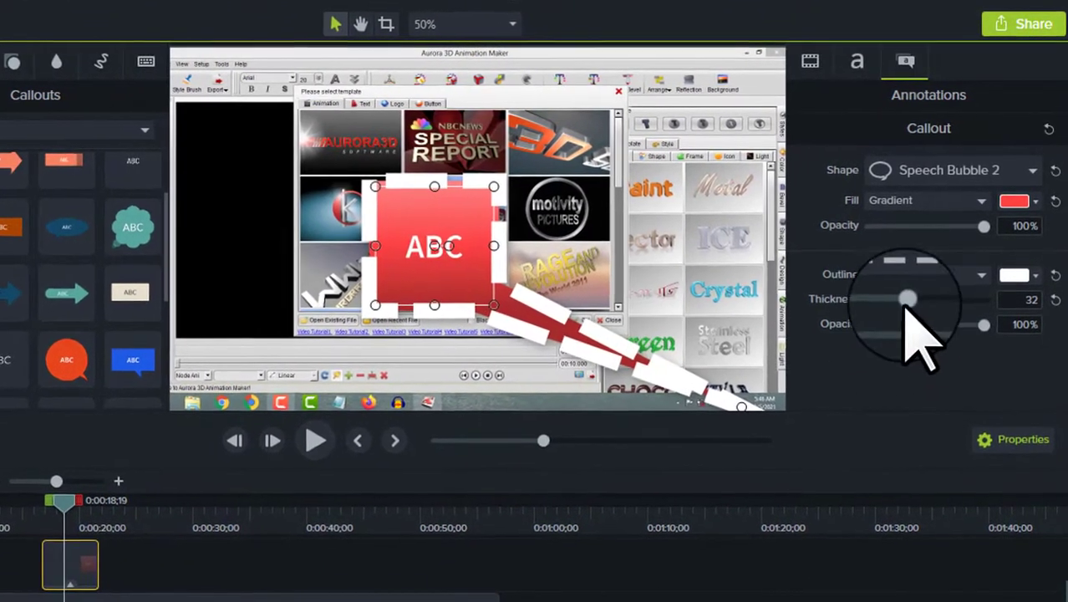
left_click_drag(900, 311, 870, 303)
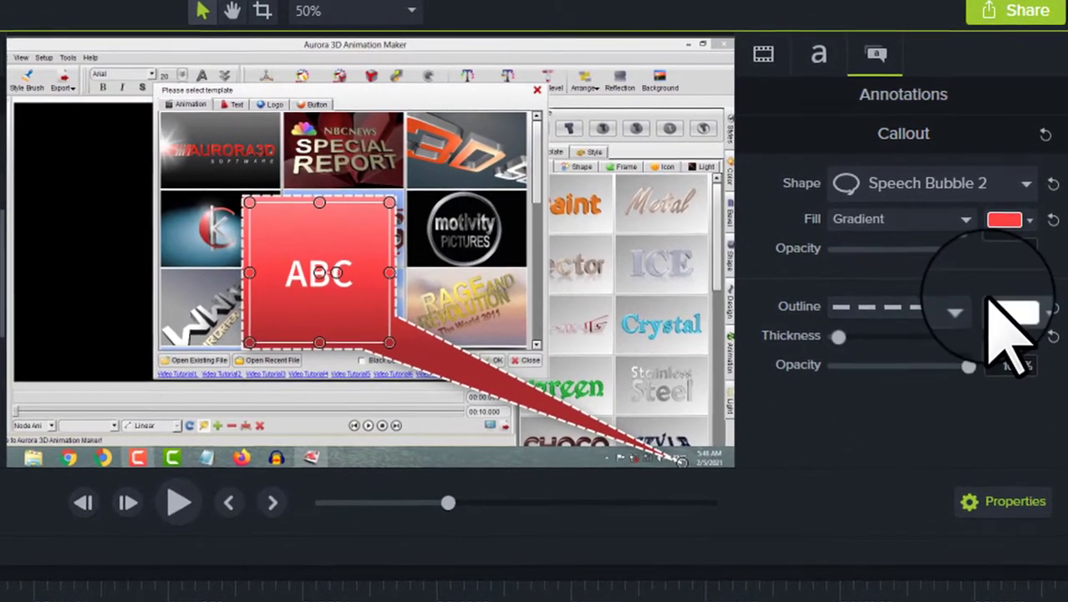
left_click(998, 313)
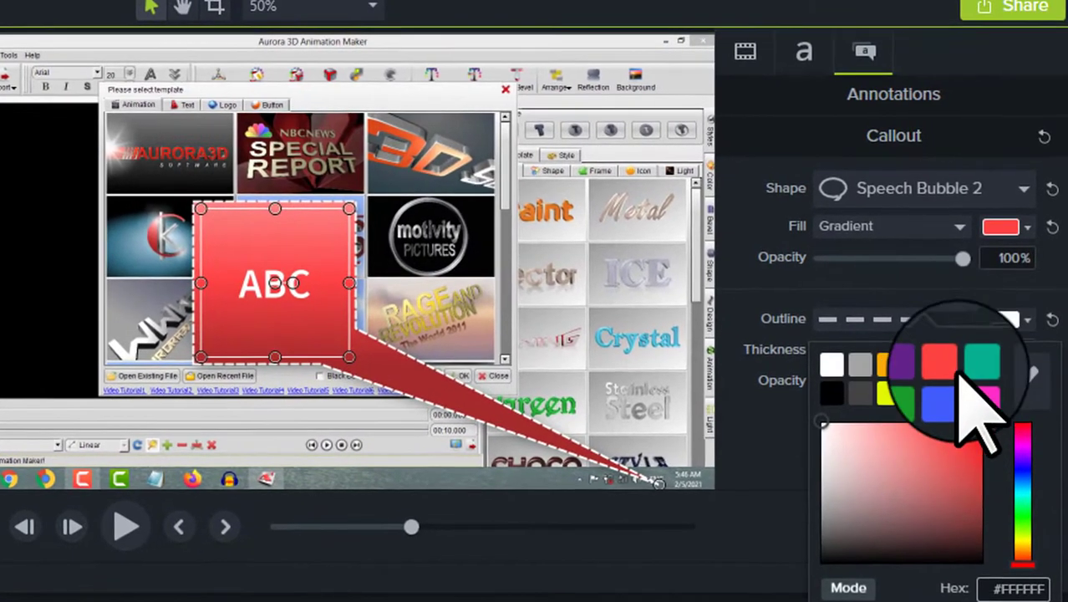
left_click(972, 366)
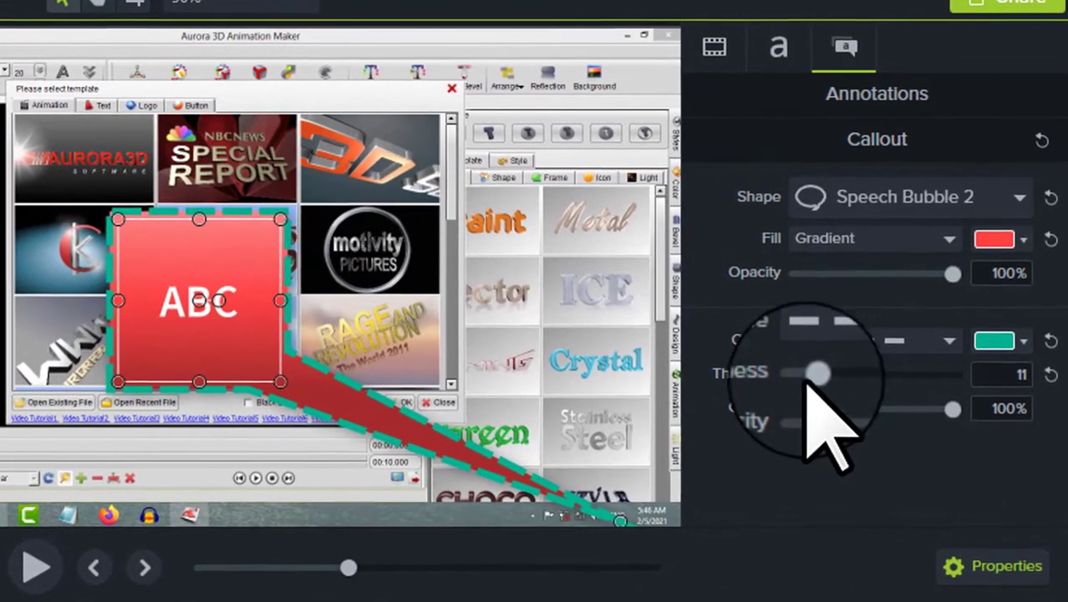
Step: Try the dash-dot-dot outline pattern on the callout, and switch the outline to a solid line
left_click(815, 340)
left_click(820, 499)
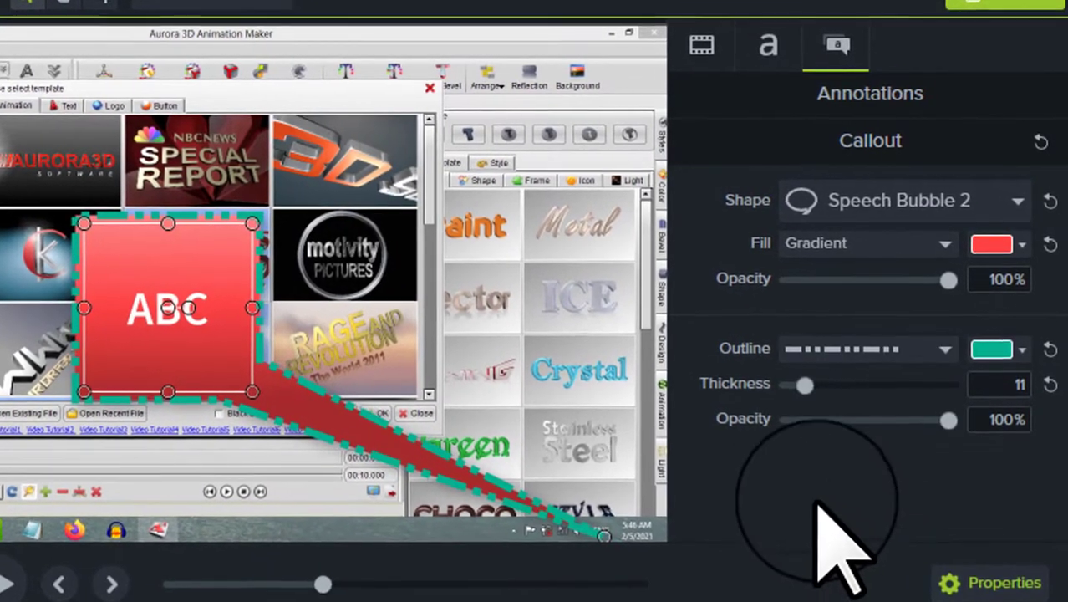
left_click(786, 352)
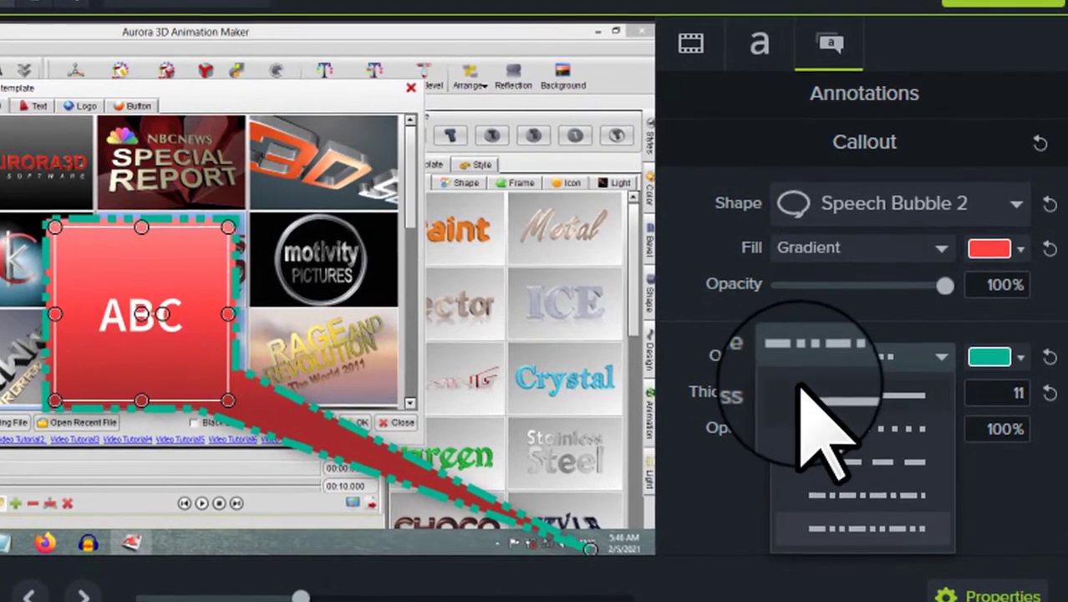
left_click(802, 387)
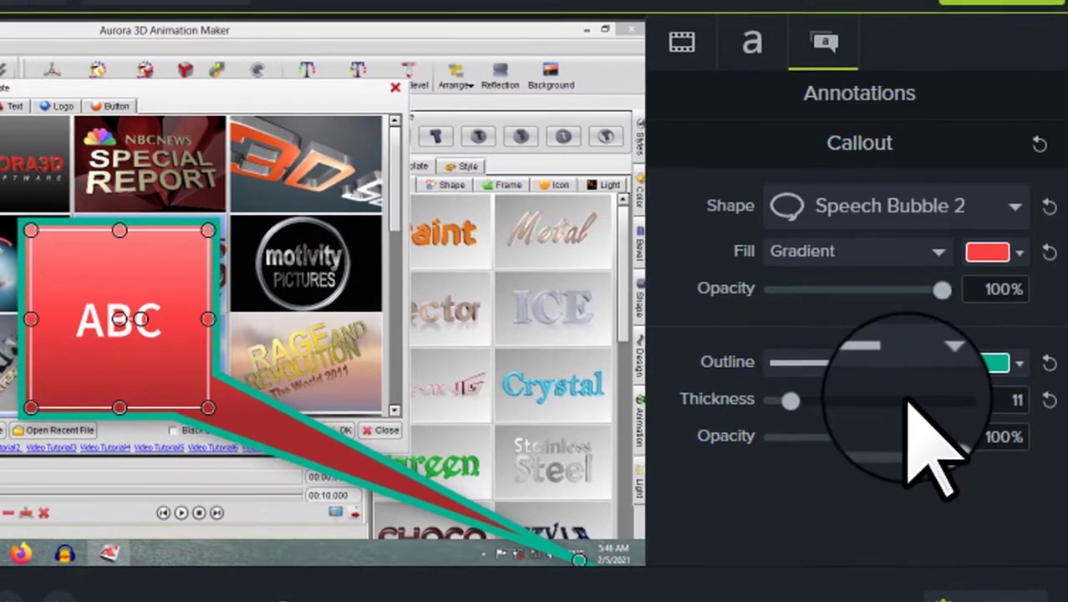
Step: Colour the callout's outline yellow and set the outline opacity to 33%
left_click(986, 368)
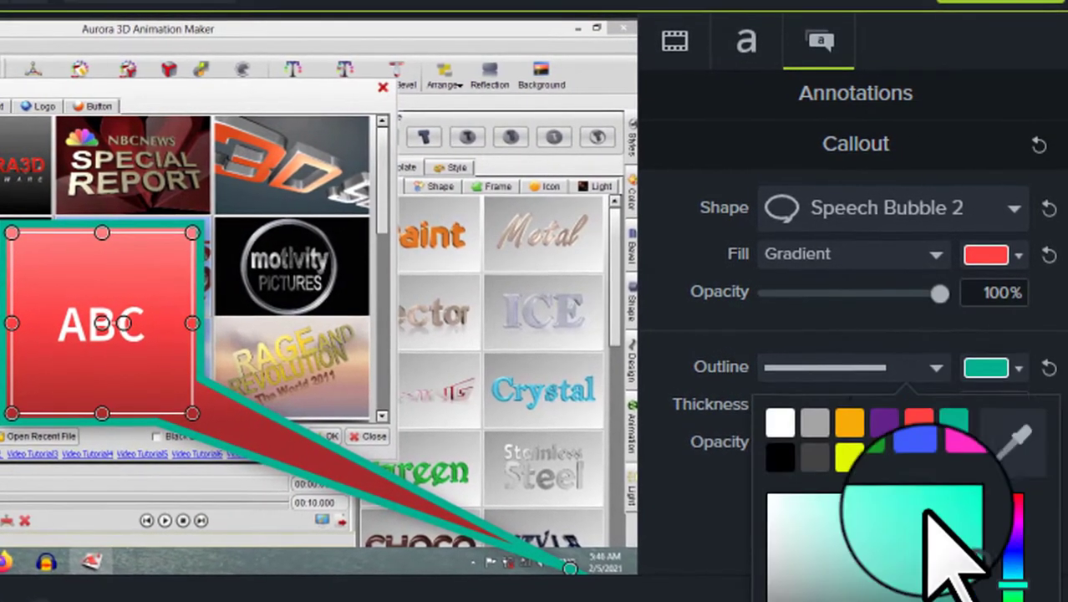
left_click(852, 420)
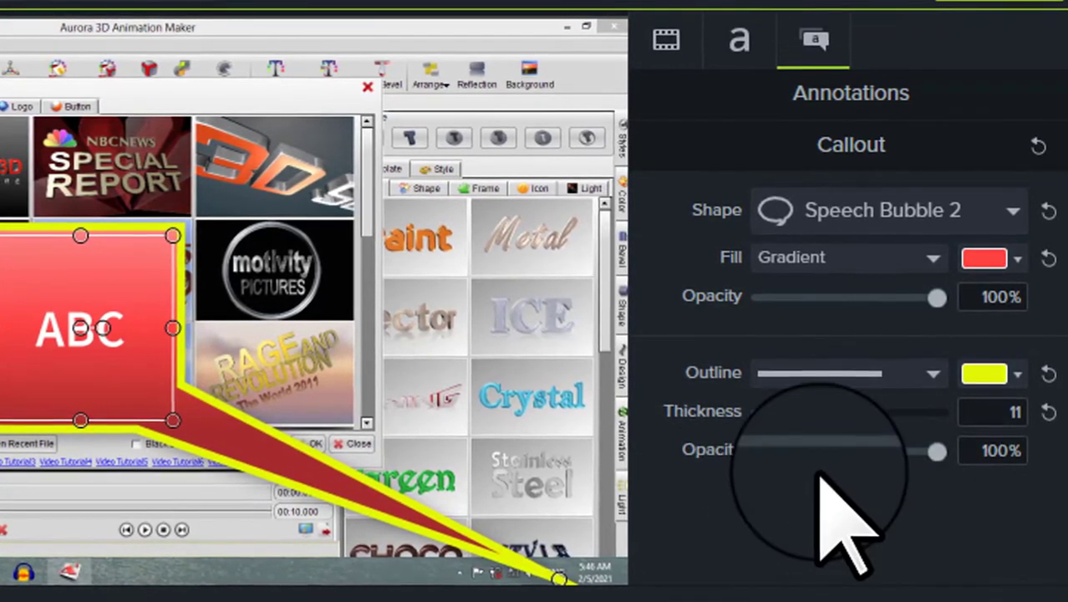
mouse_move(949, 430)
left_mouse_down()
mouse_move(886, 472)
mouse_move(832, 468)
left_mouse_up()
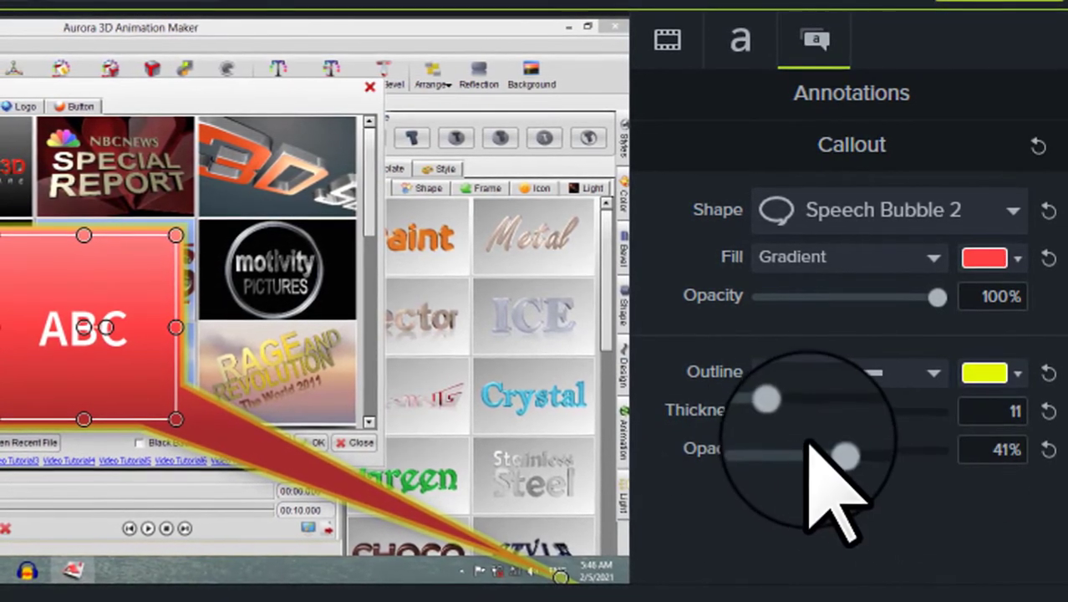
left_click_drag(835, 451, 807, 450)
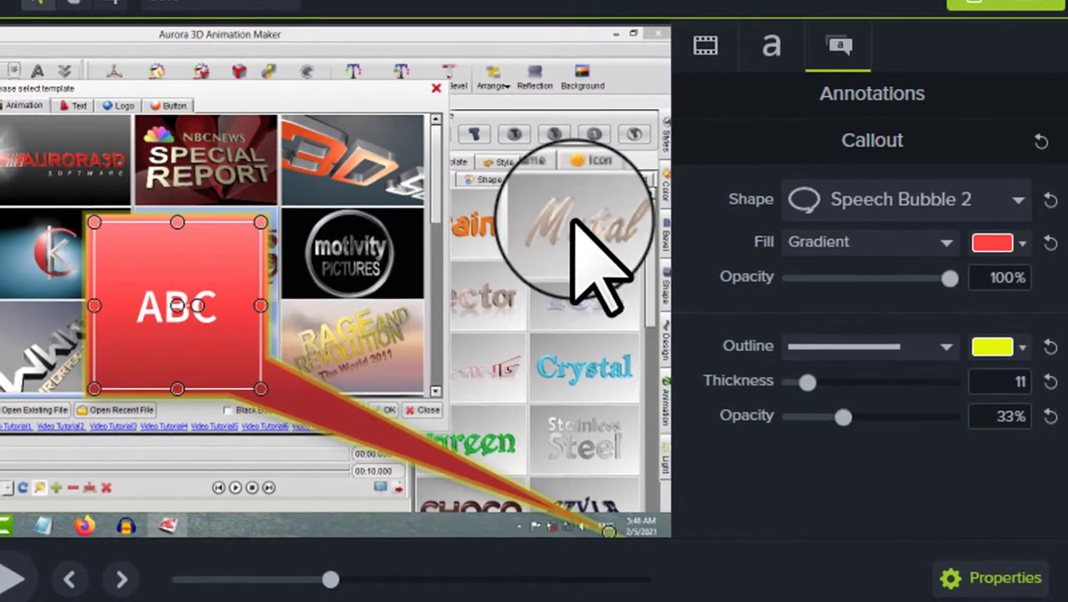
Step: Replace the callout's ABC text with a person's first name and try to change its font colour
double_click(214, 301)
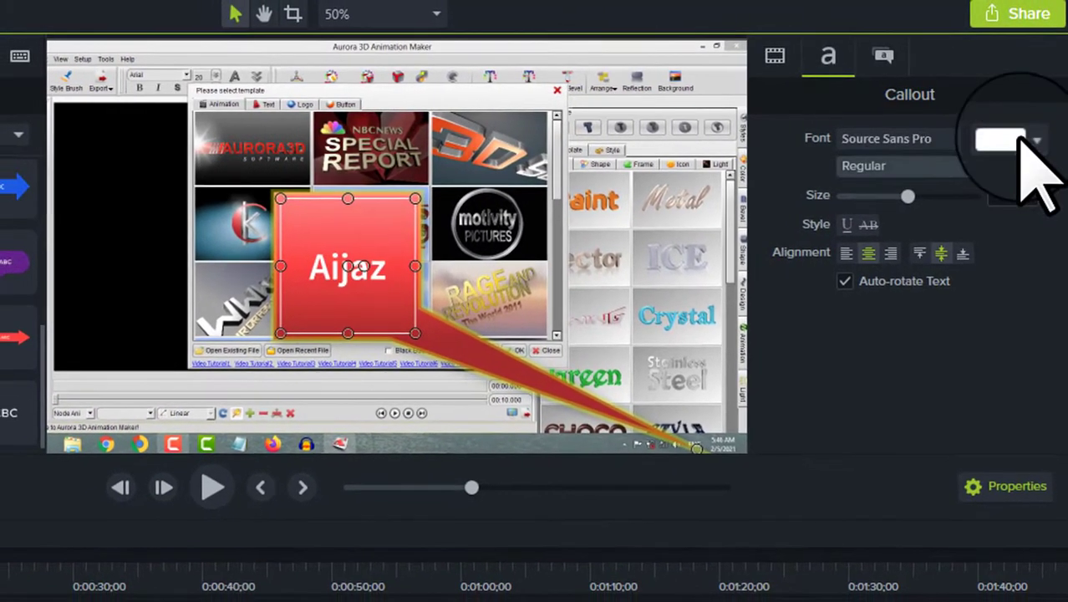
left_click(1021, 140)
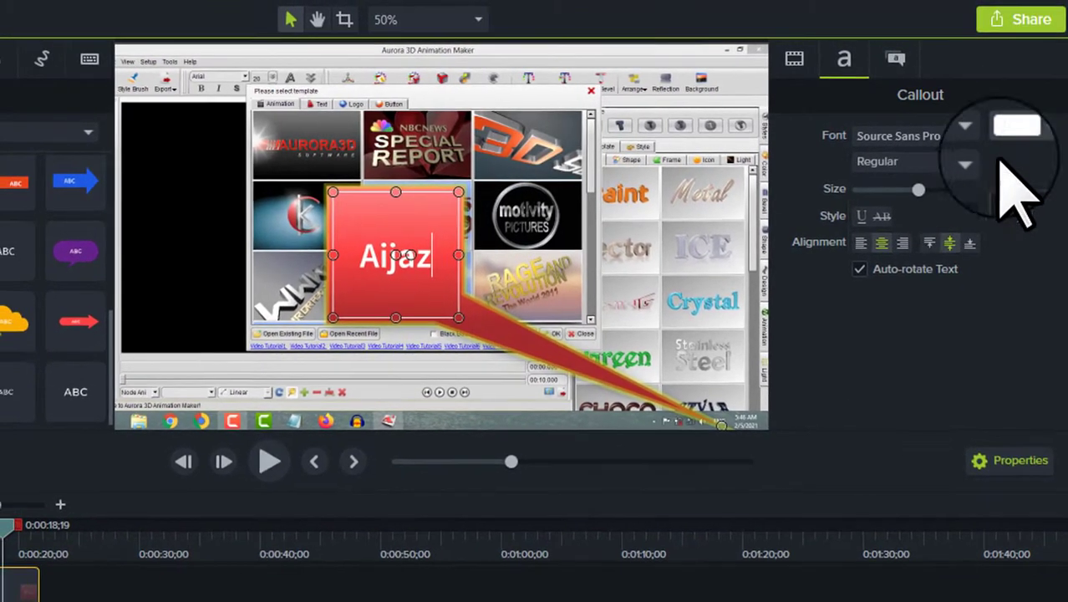
left_click(1019, 138)
left_click(967, 197)
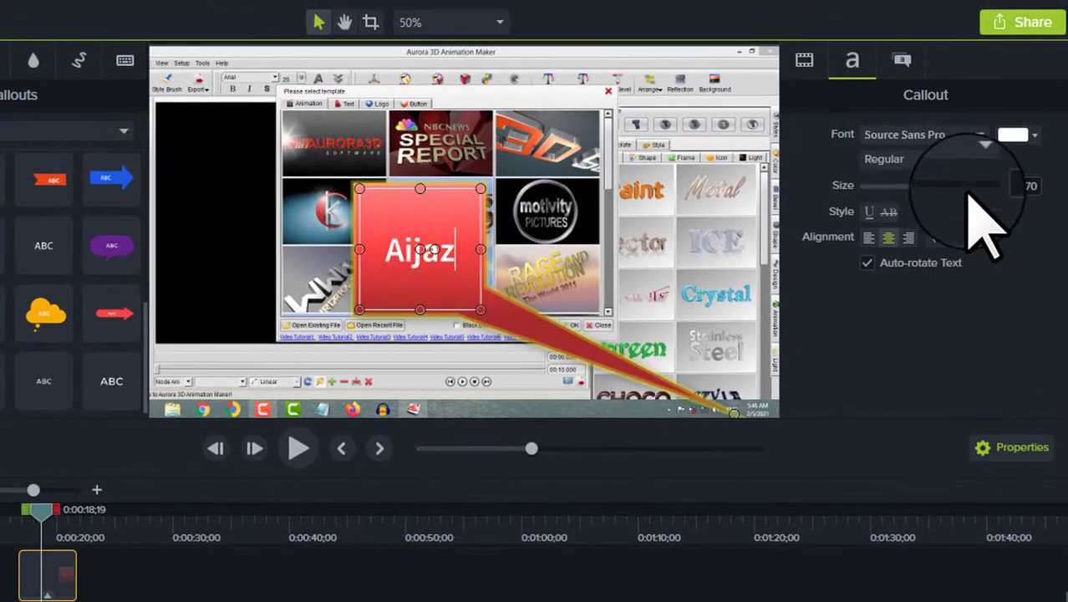
Step: Select the callout's whole text, try yellow as its font colour, and set it to black
left_click_drag(473, 255, 382, 276)
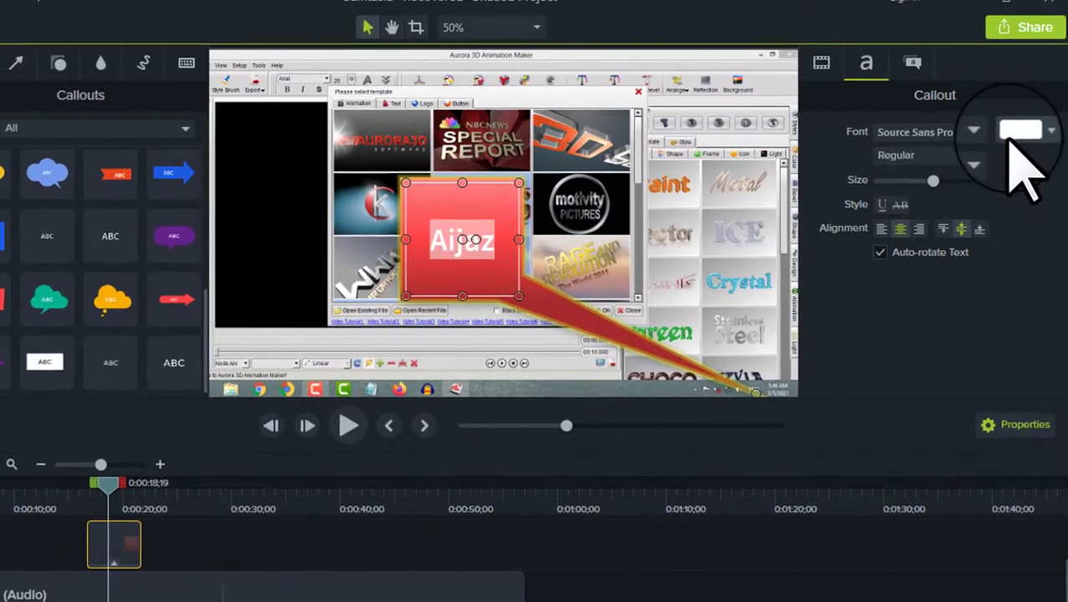
left_click(1019, 132)
left_click(922, 186)
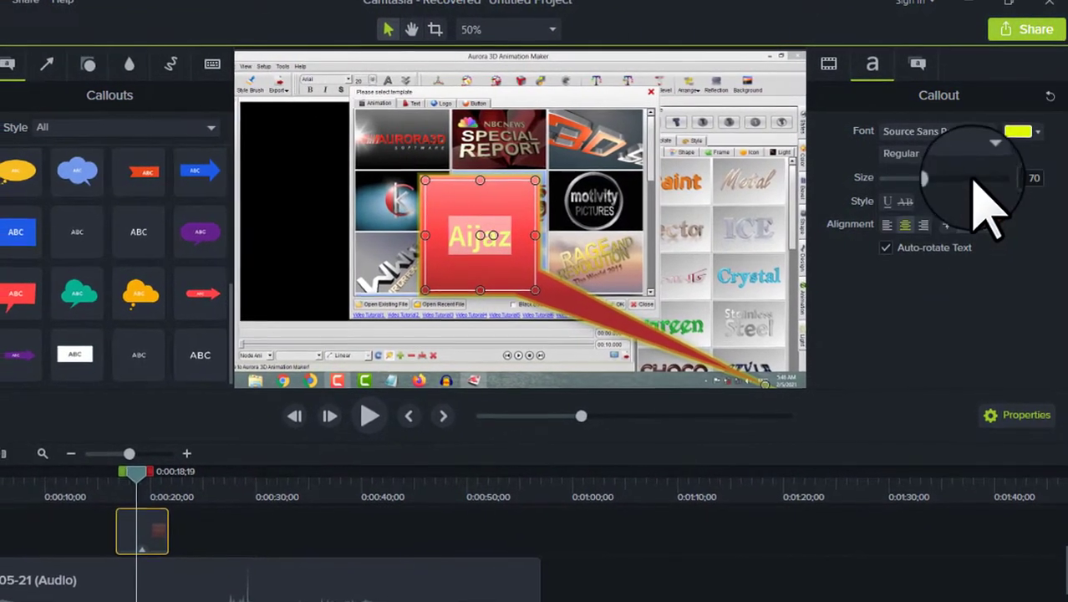
left_click(1028, 131)
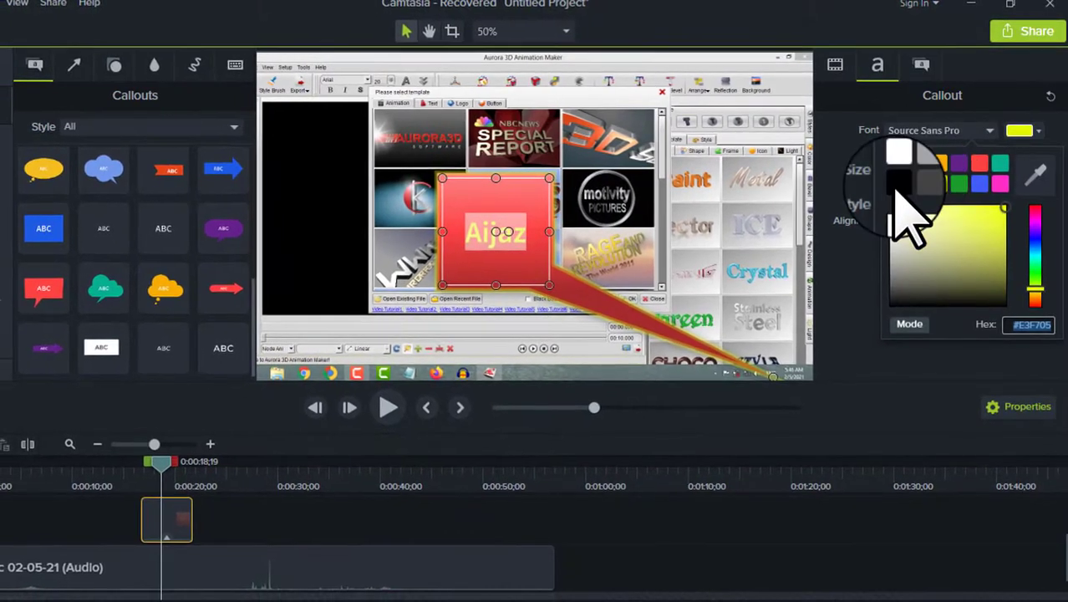
left_click(899, 181)
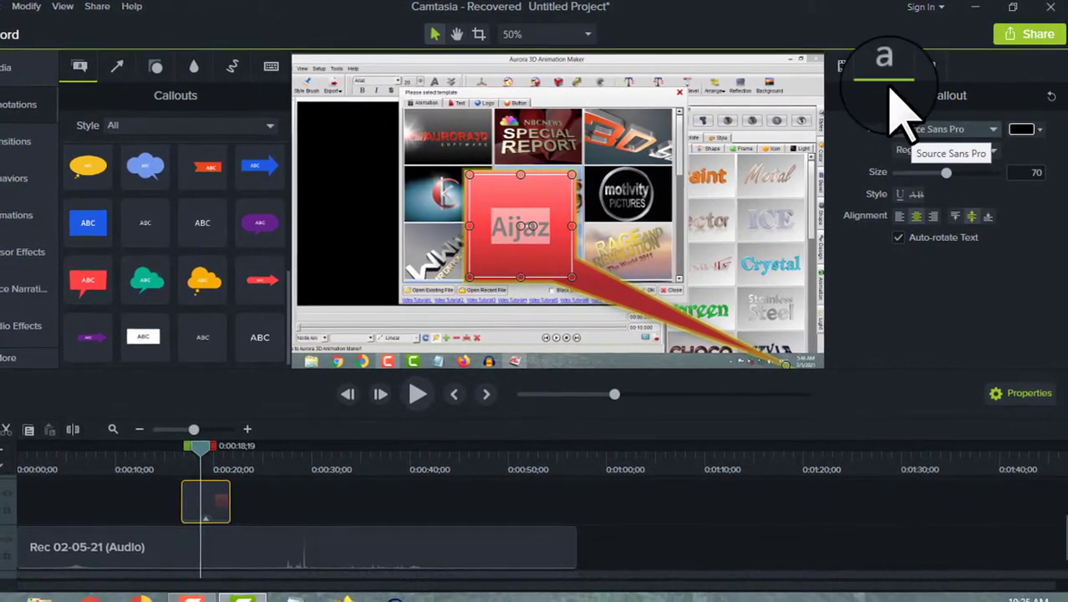
Step: Change the font of the callout's selected text from Source Sans Pro to Street Cred
left_click(911, 127)
left_click(927, 69)
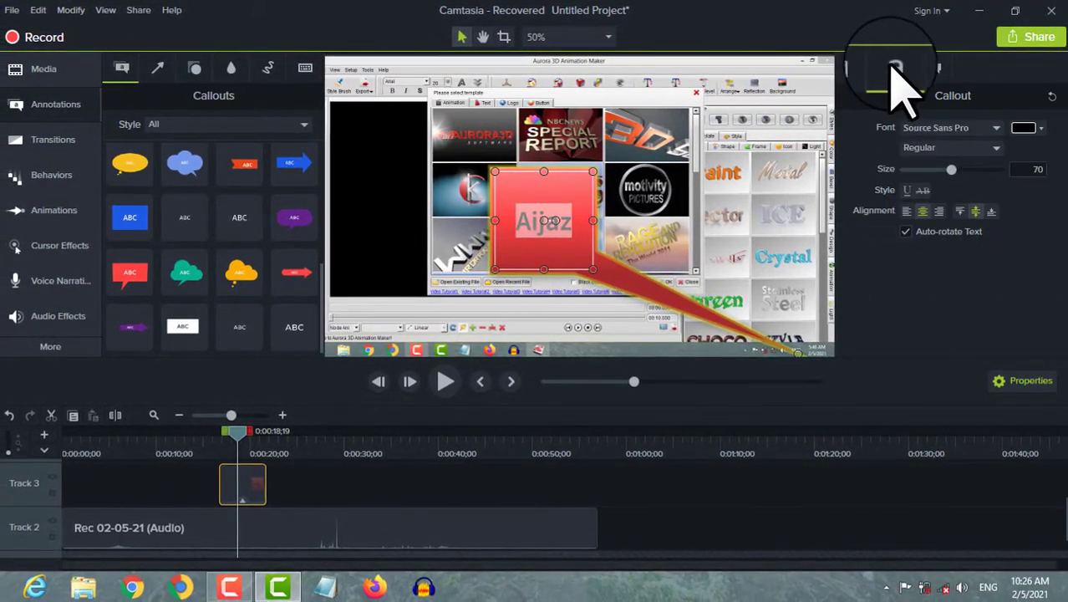
left_click(970, 134)
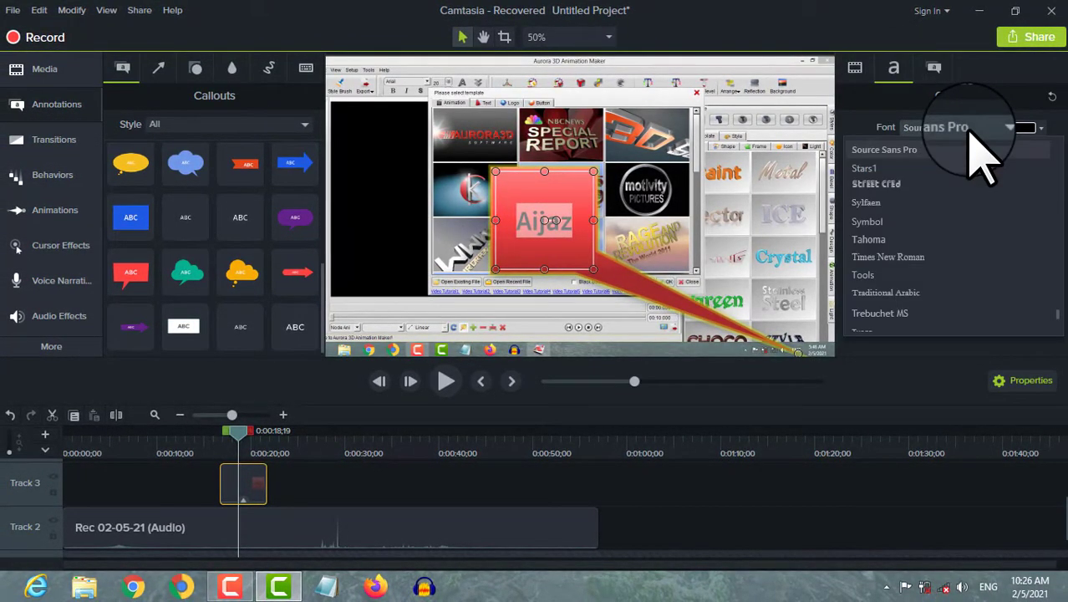
left_click(944, 182)
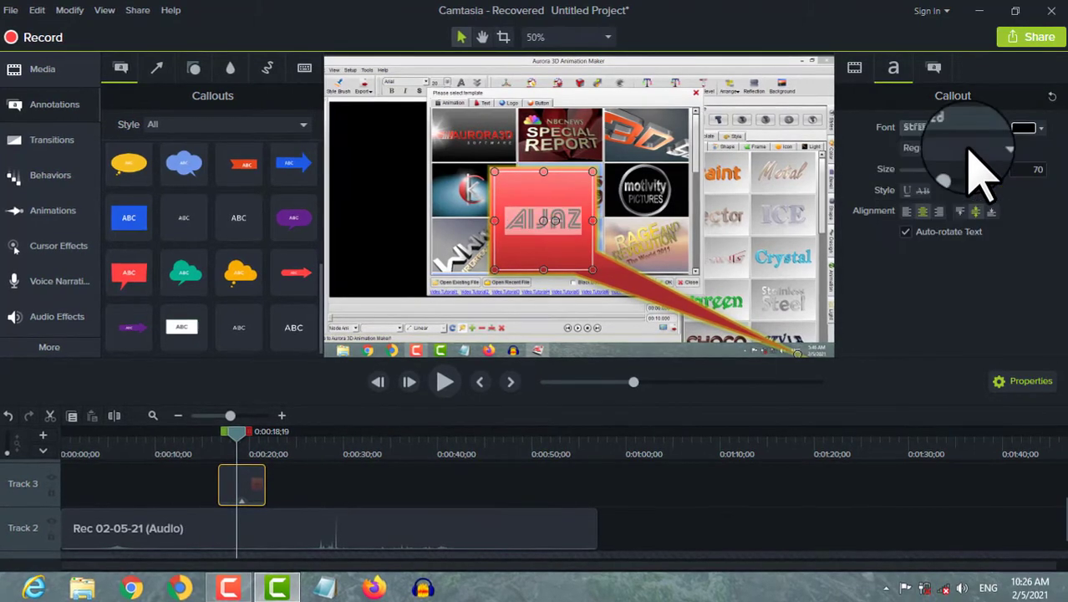
Step: Set the callout text's size to 93 and centre it horizontally in the enlarged callout
left_click(1024, 129)
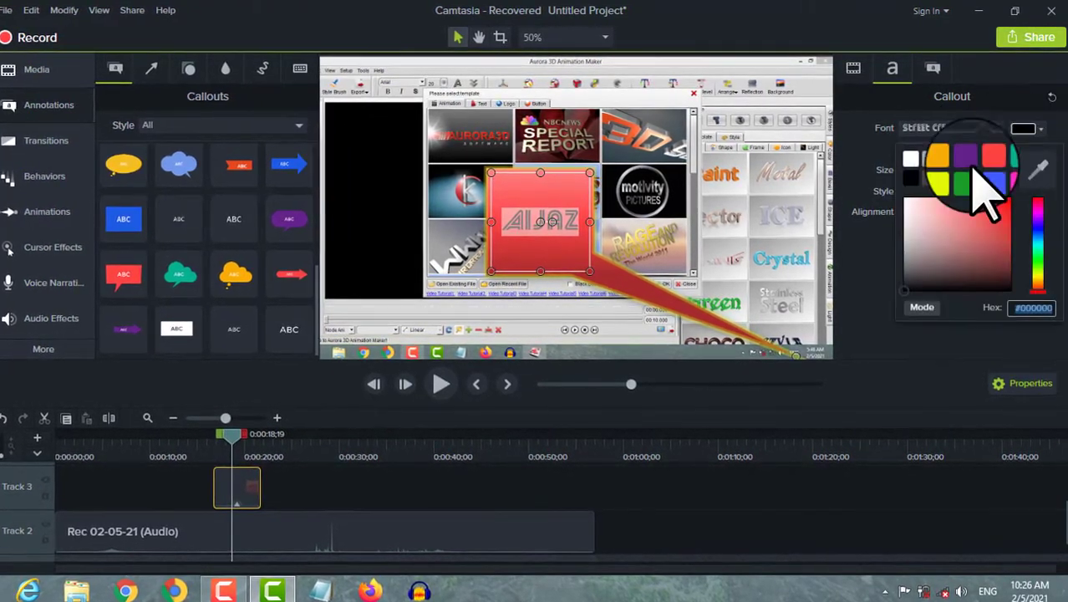
left_click(863, 97)
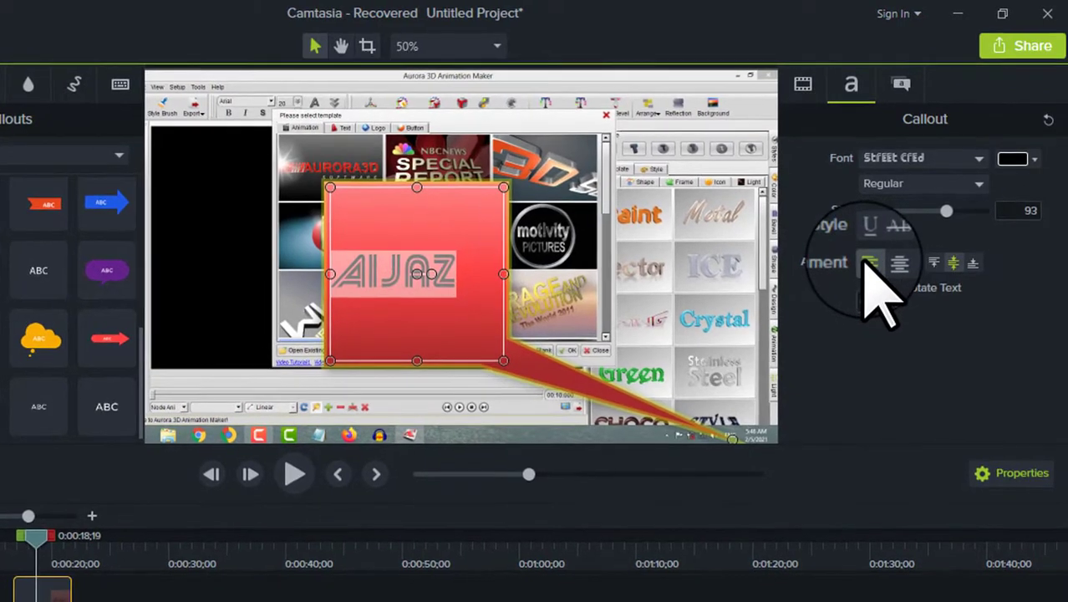
left_click(885, 269)
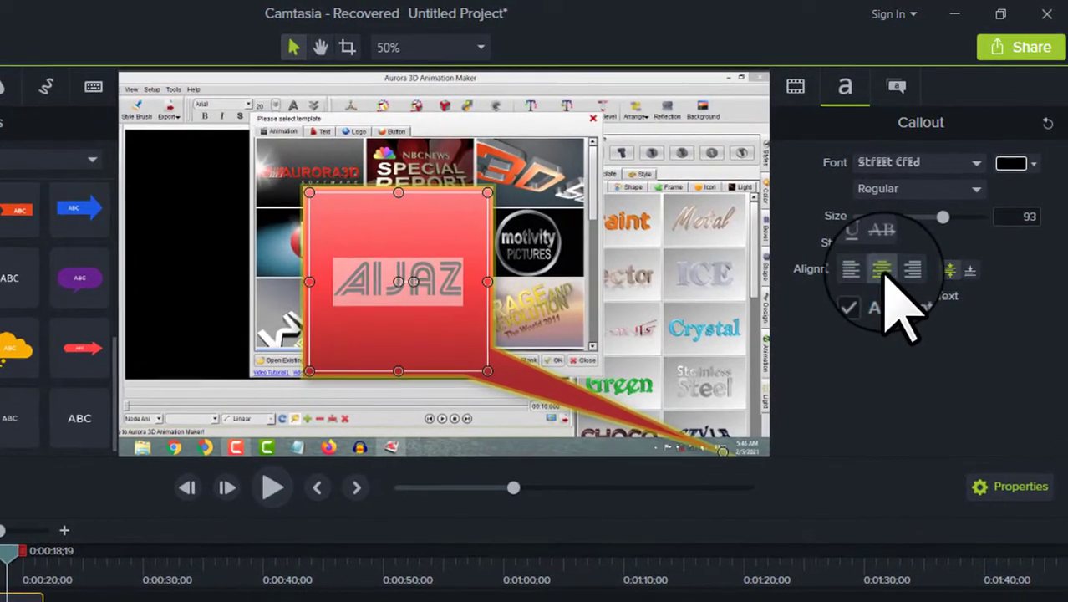
Step: Try other alignments for the callout text, turn off Auto-rotate Text, and centre the text horizontally and vertically
left_click(907, 268)
left_click(928, 275)
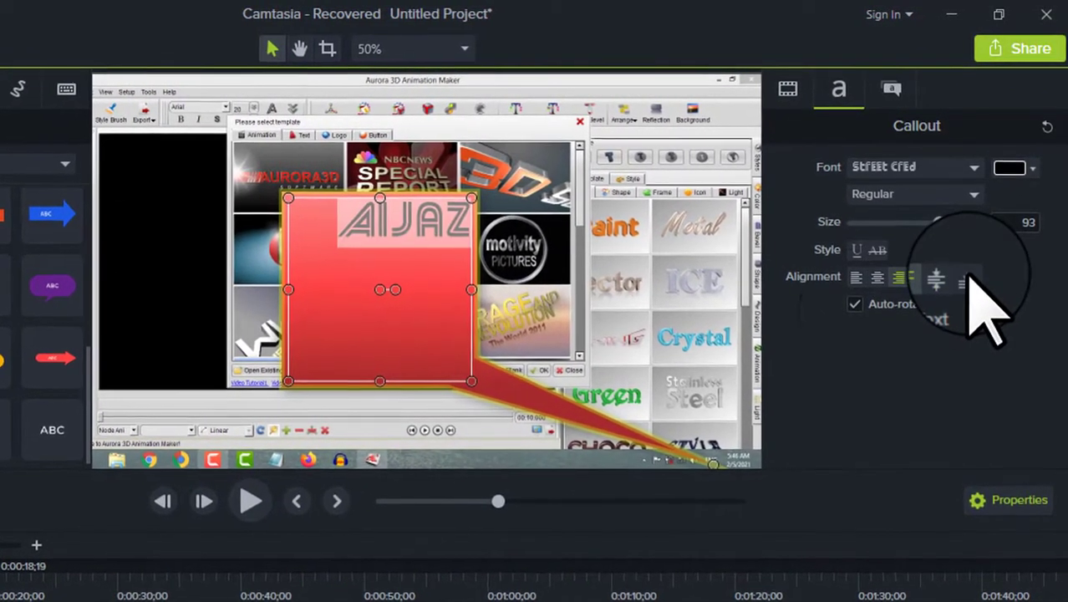
left_click(969, 276)
left_click(857, 301)
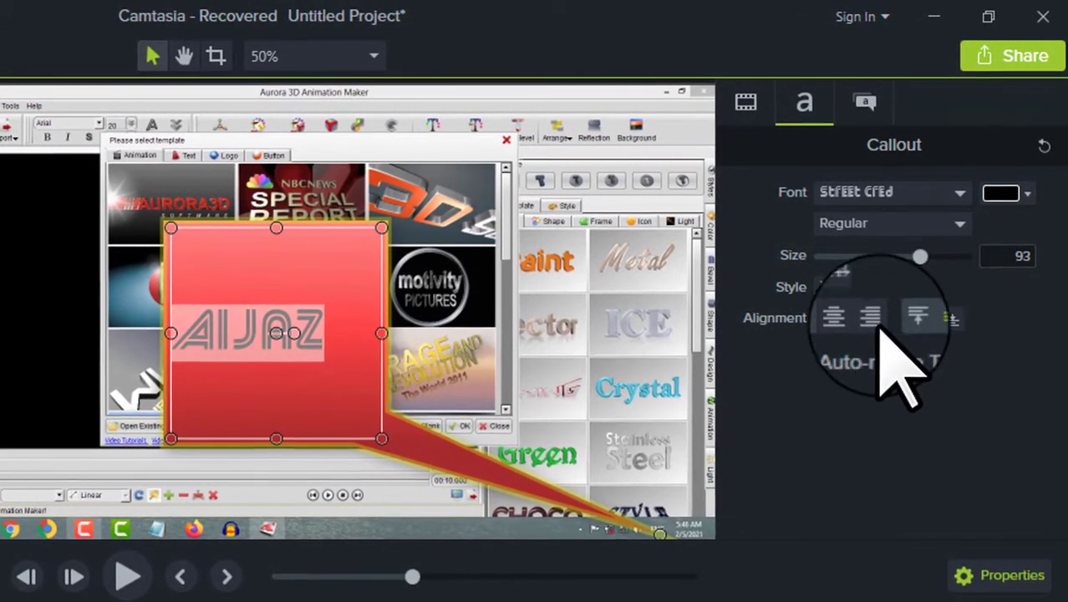
left_click(848, 319)
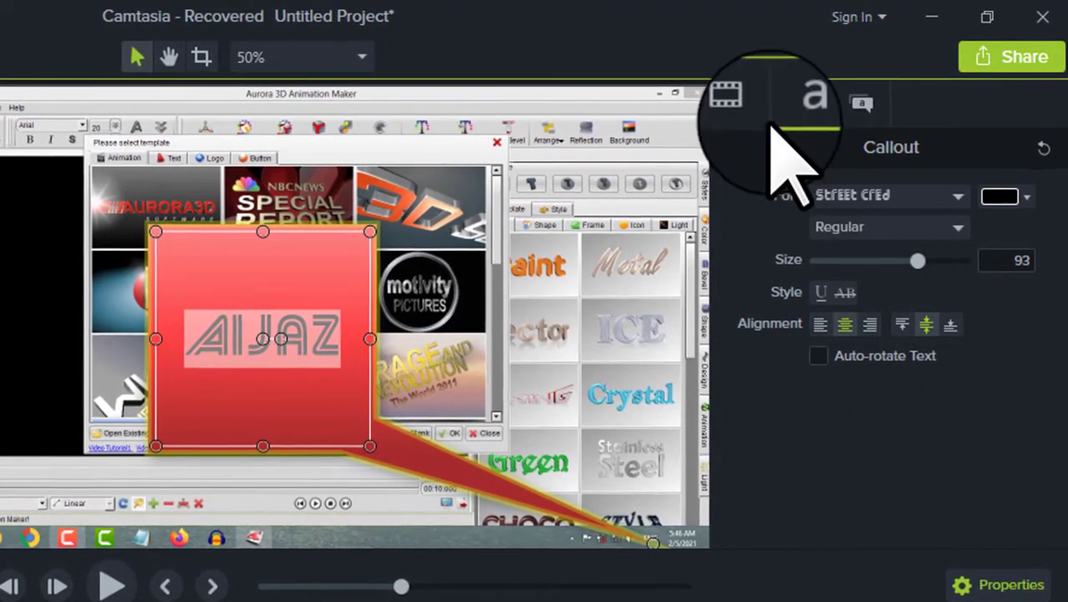
Step: Set the callout's scale to 145.7%, its opacity to 65% and its Z rotation to 7.4°
left_click(736, 104)
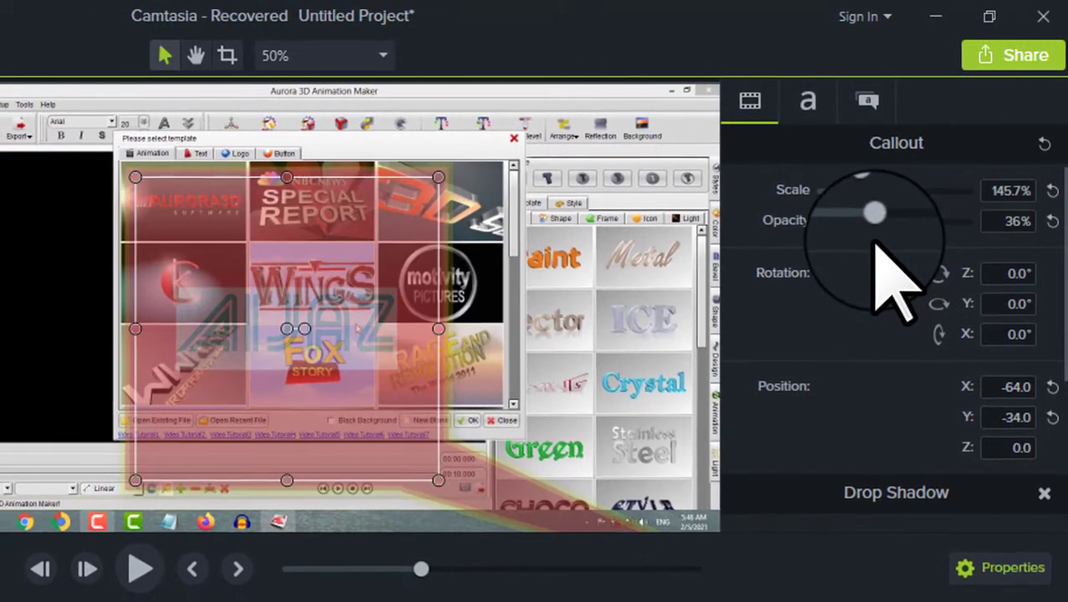
left_click_drag(901, 243, 852, 247)
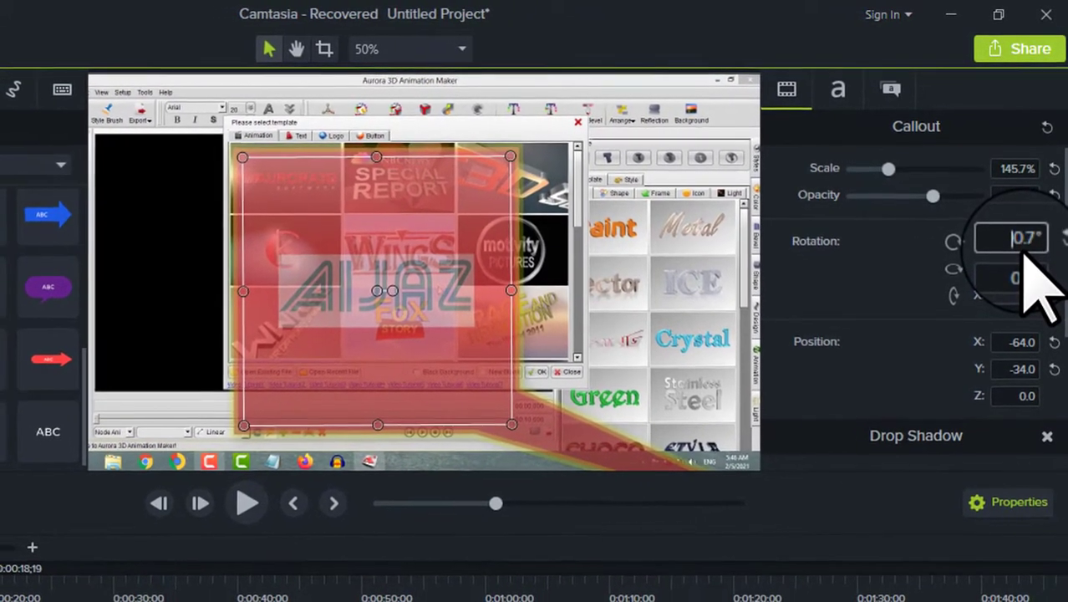
scroll(1022, 254, "up", 20)
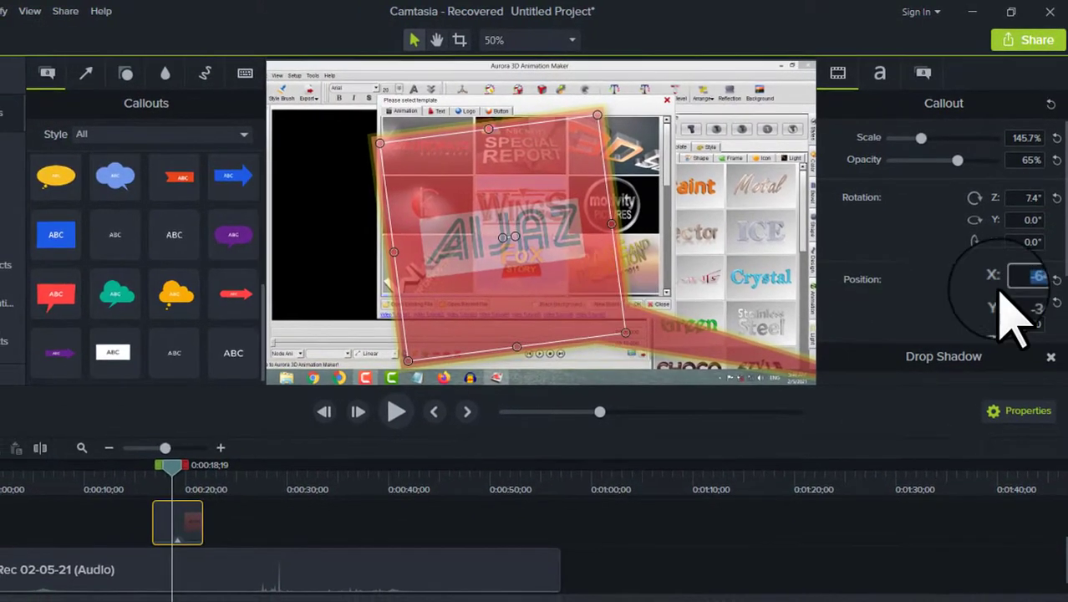
Step: Reset the callout's X and Y position to 0, and resize its text to 135 and its scale to 104.2%
left_click(1056, 275)
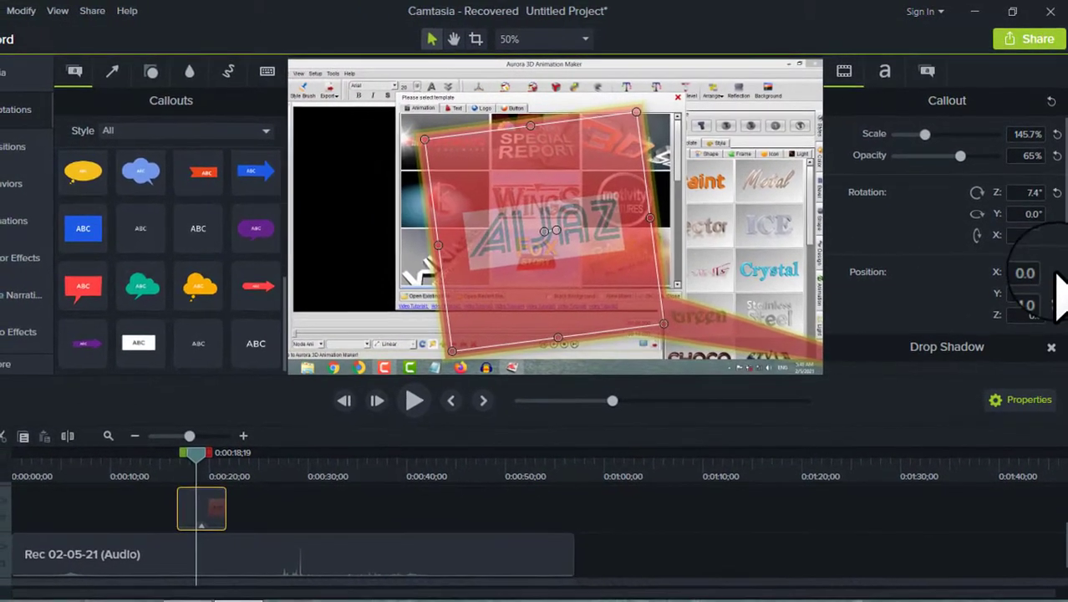
left_click(1056, 288)
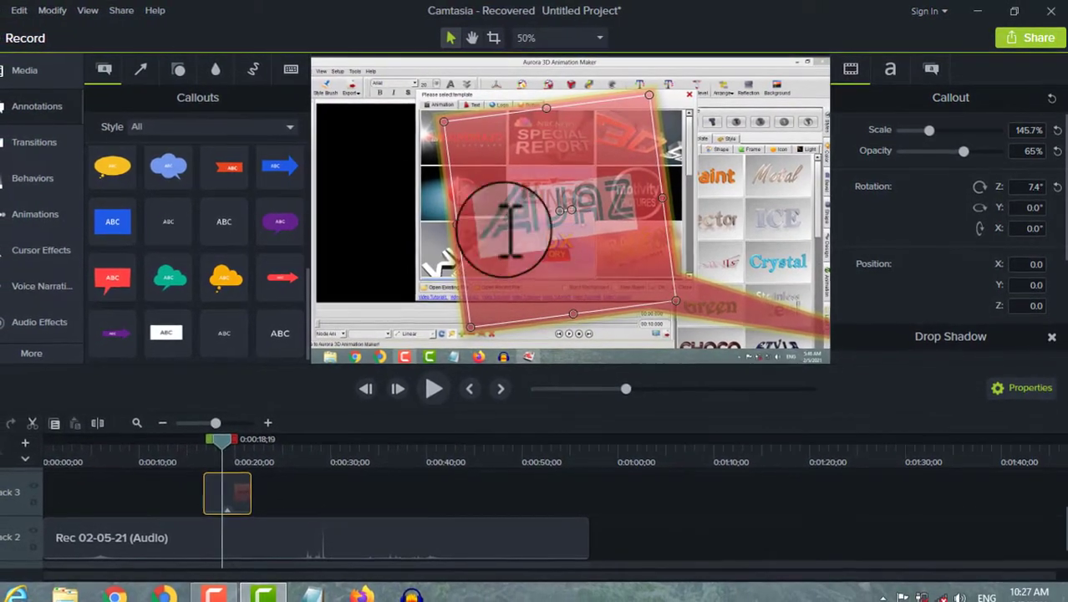
double_click(639, 197)
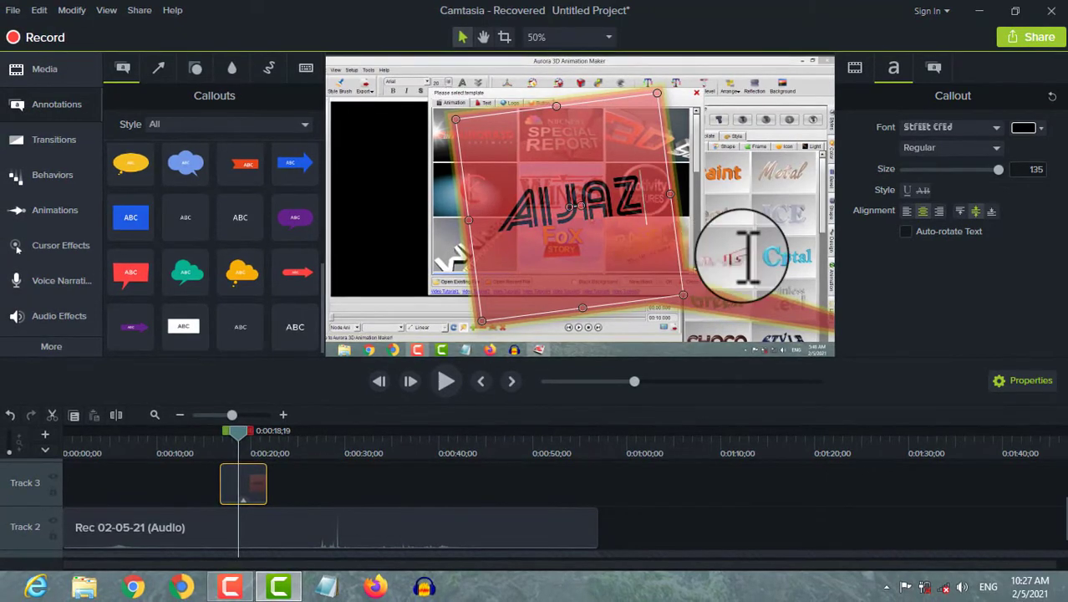
key("Return")
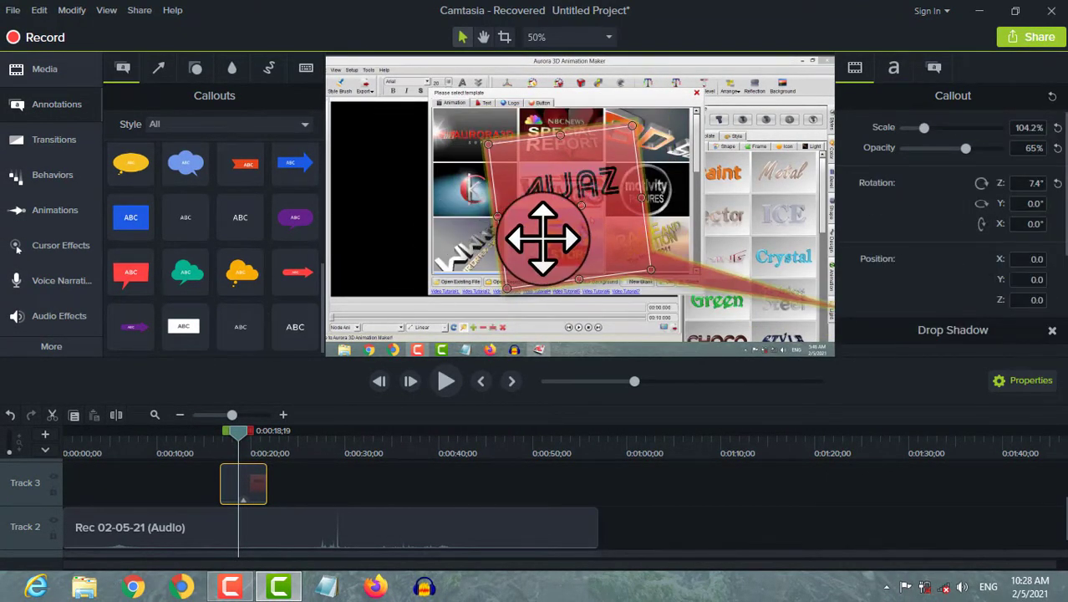
Step: Move the callout on the canvas to about X -86, Y 52
mouse_move(518, 239)
left_mouse_down()
mouse_move(459, 249)
mouse_move(369, 207)
mouse_move(498, 235)
left_mouse_up()
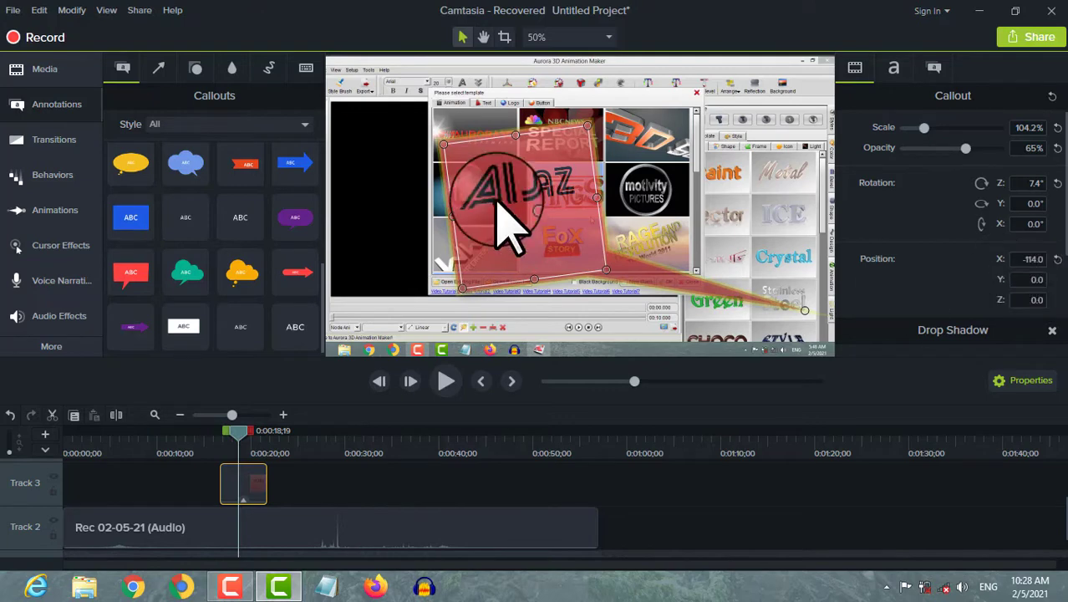
left_click_drag(464, 199, 476, 179)
Step: Look over the callout's drop shadow settings and set the callout's opacity to 100%
scroll(1023, 280, "down", 4)
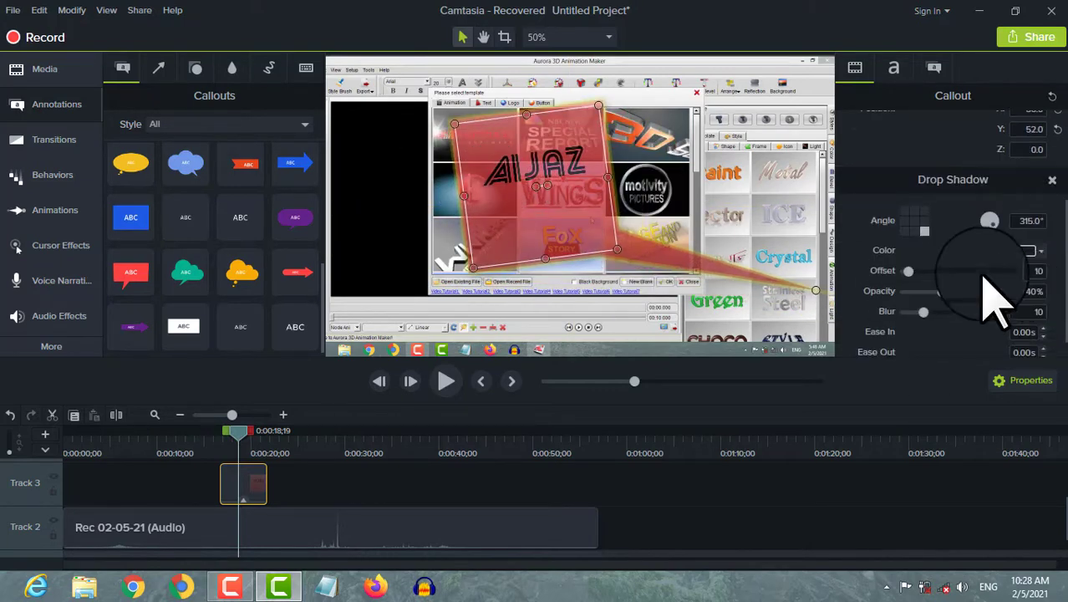
scroll(981, 293, "up", 1)
scroll(902, 309, "up", 1)
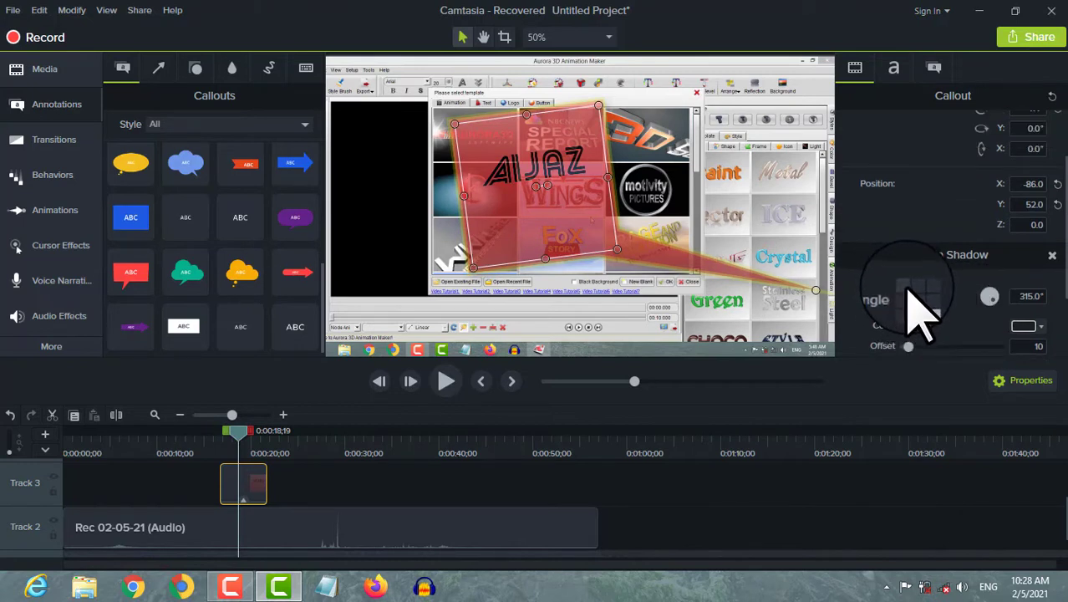
scroll(886, 242, "up", 2)
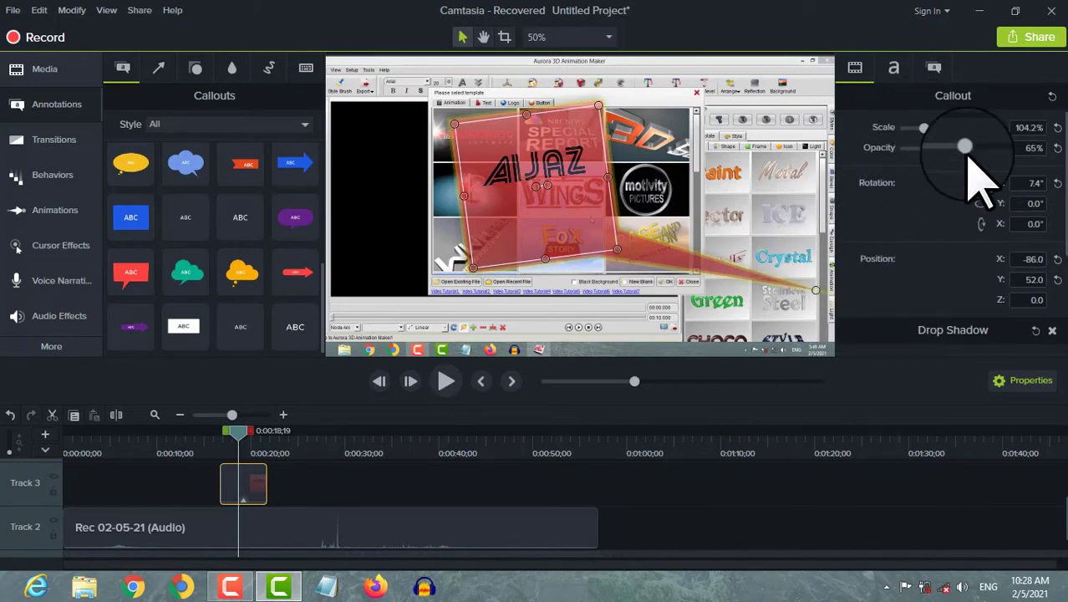
left_click_drag(969, 153, 1048, 177)
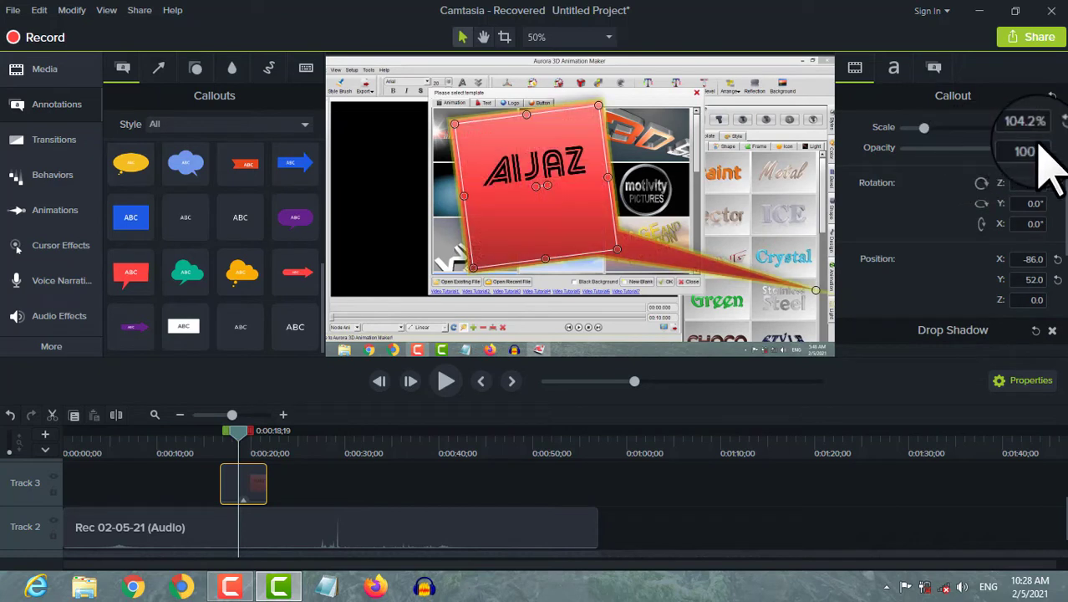
Step: Try several drop shadow angles for the callout, set the angle to 270°, and colour the shadow yellow
scroll(919, 247, "down", 4)
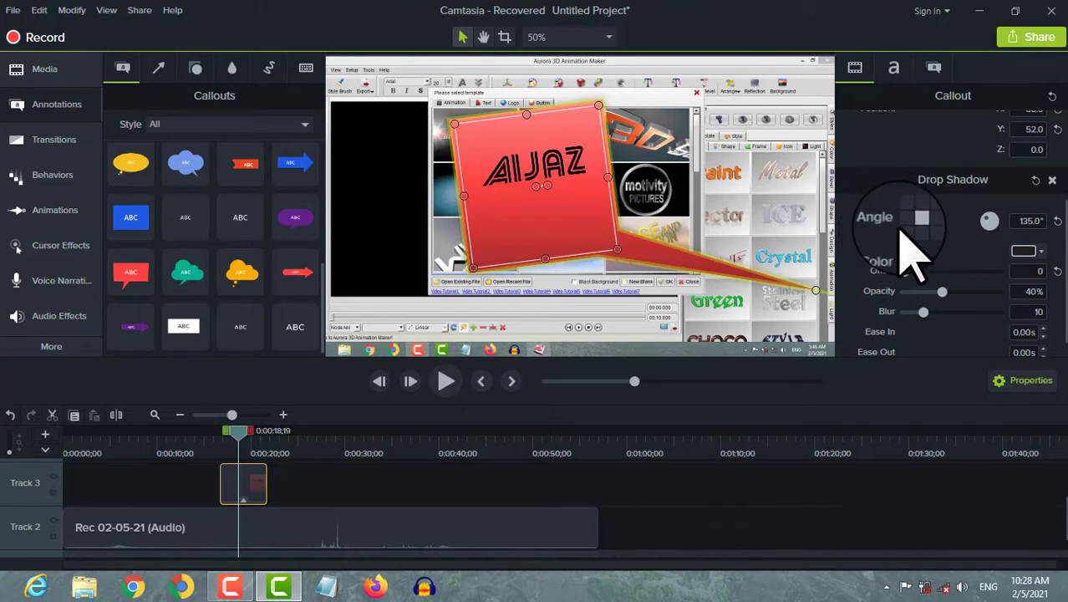
left_click_drag(921, 233, 924, 231)
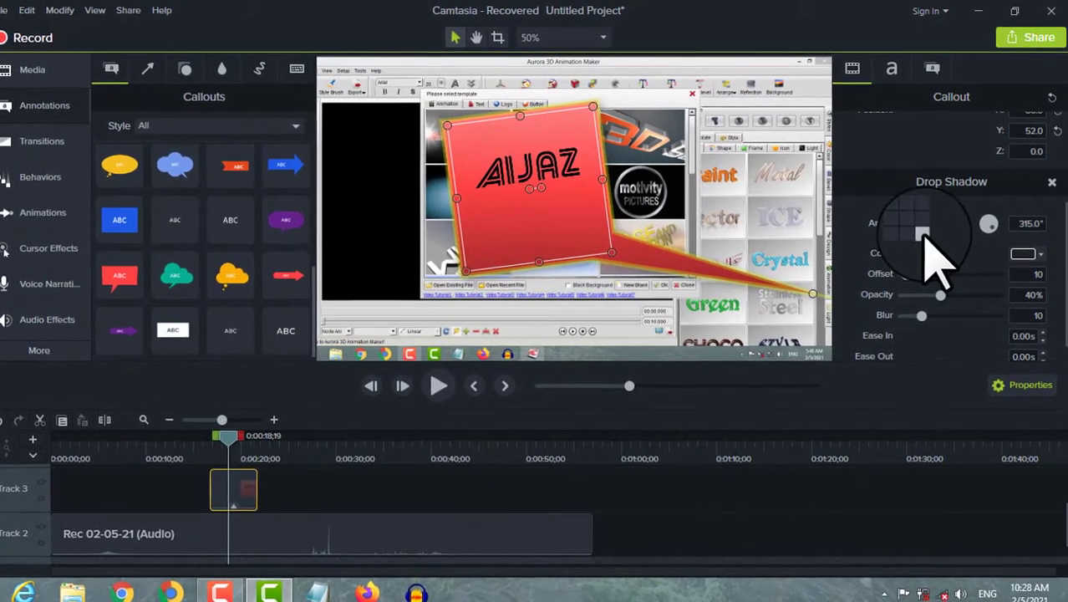
left_click(917, 221)
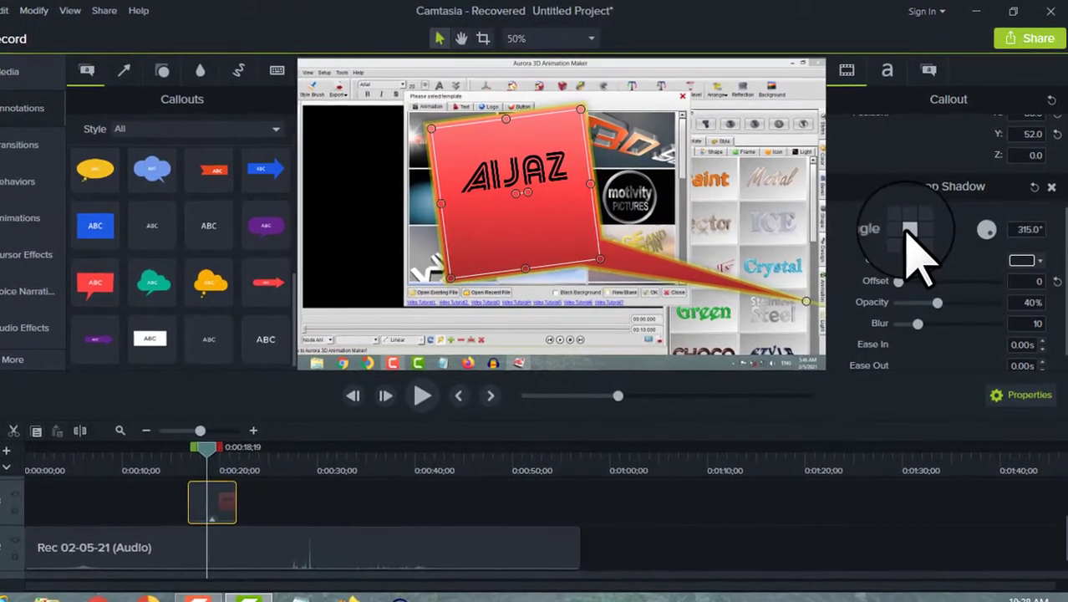
left_click(895, 224)
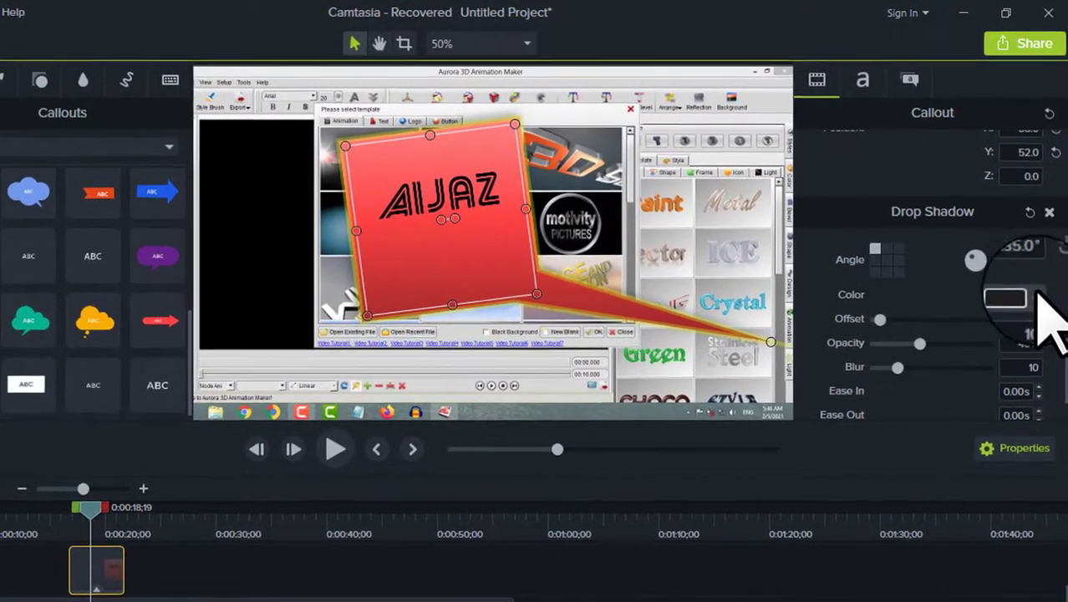
left_click(1011, 300)
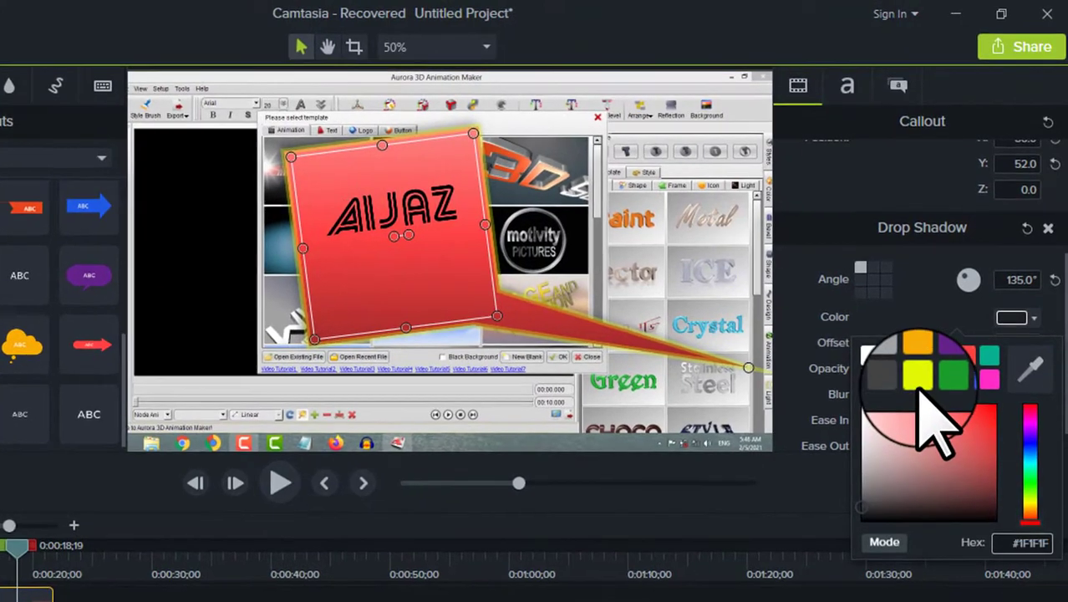
left_click(920, 362)
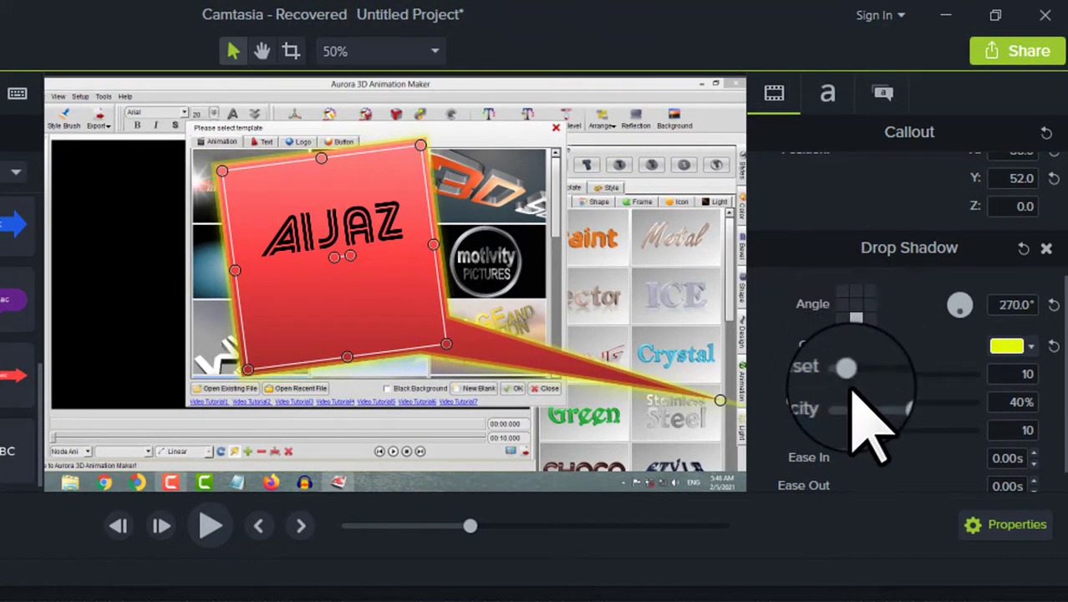
Step: Set the drop shadow's offset to 112, opacity to 58% and blur to 38, and move the callout slightly upward
left_click_drag(883, 377, 986, 324)
scroll(960, 347, "down", 1)
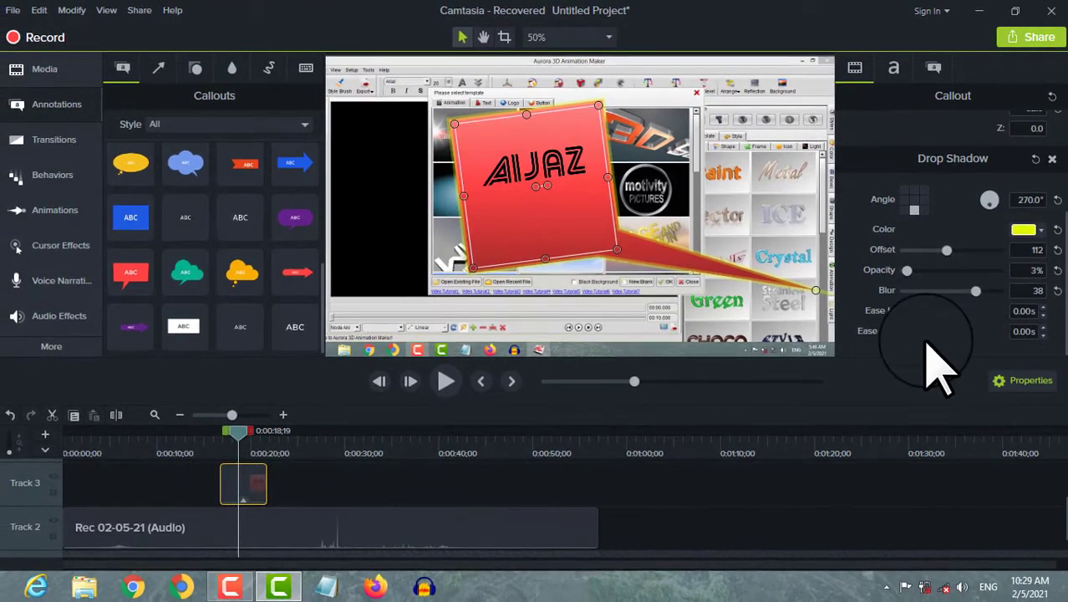
left_click_drag(904, 270, 958, 269)
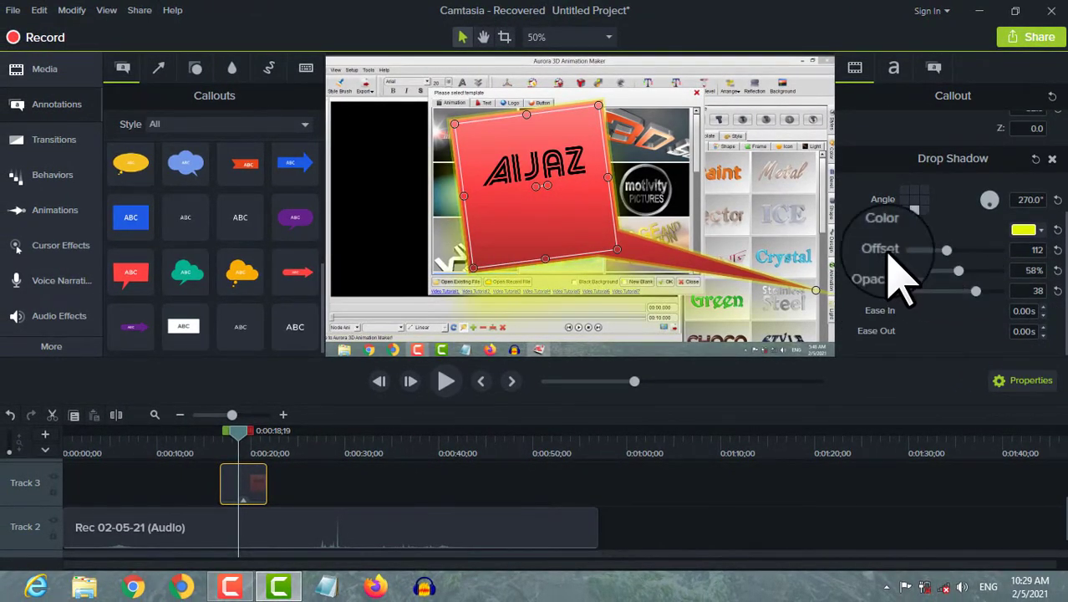
mouse_move(573, 214)
left_mouse_down()
mouse_move(583, 176)
mouse_move(573, 219)
mouse_move(573, 197)
left_mouse_up()
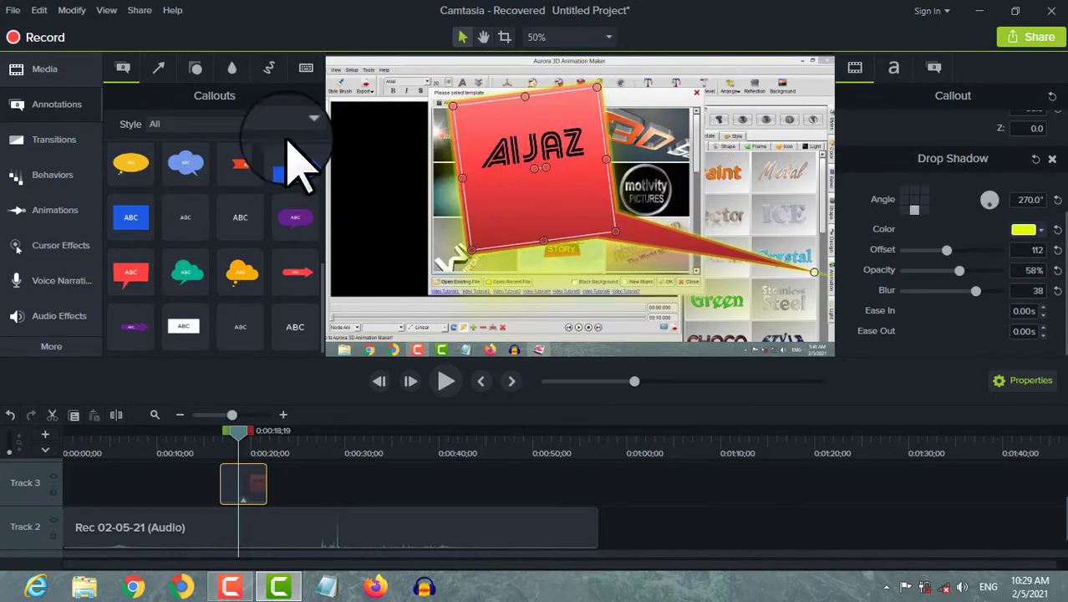
Step: Show the Arrows & Lines annotations and delete the red callout from the canvas
left_click(164, 71)
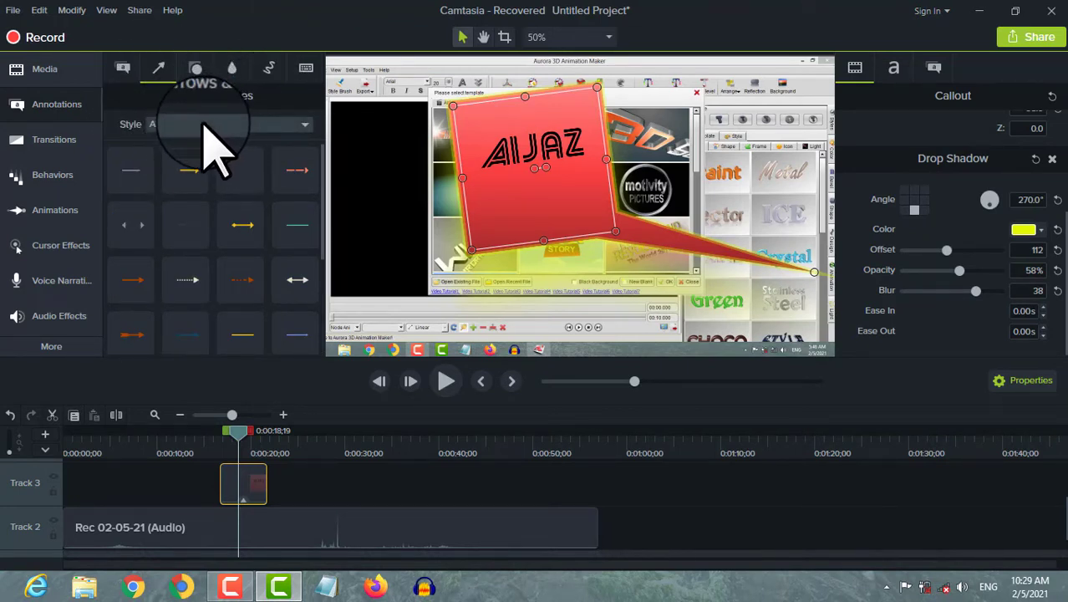
right_click(598, 176)
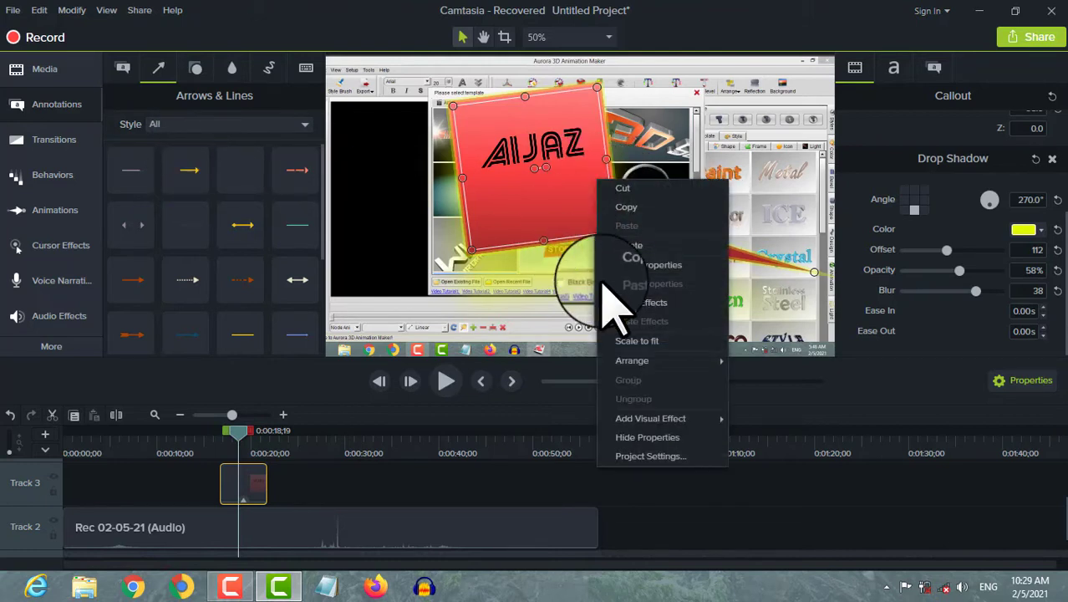
left_click(649, 249)
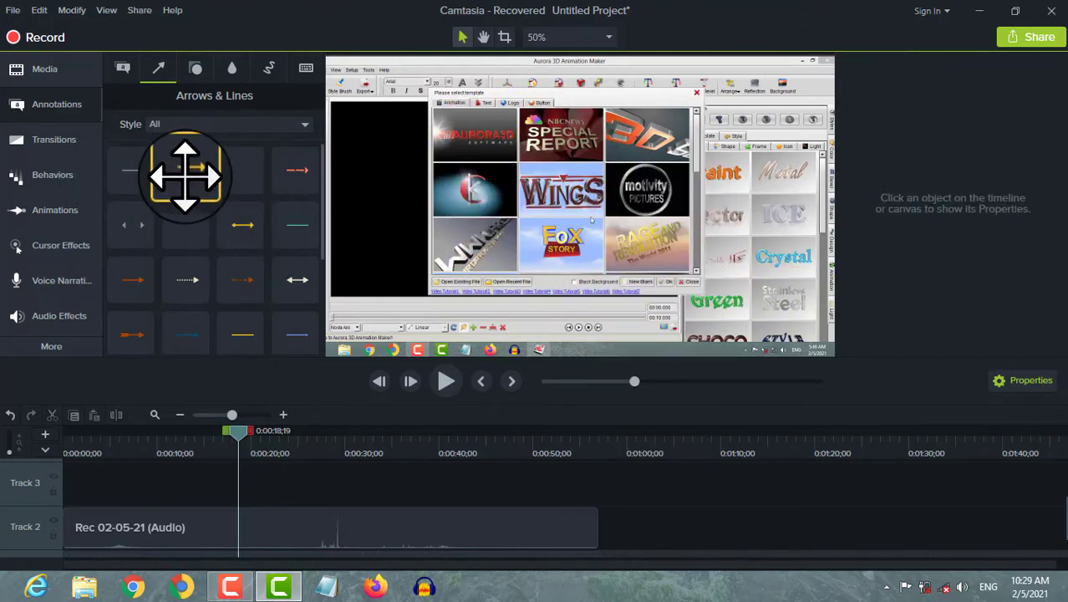
Step: Add the solid yellow arrow to Track 3 at the playhead, stretch its tail to the canvas's lower-left corner, and scale it to 141.6%
left_click_drag(238, 187, 239, 511)
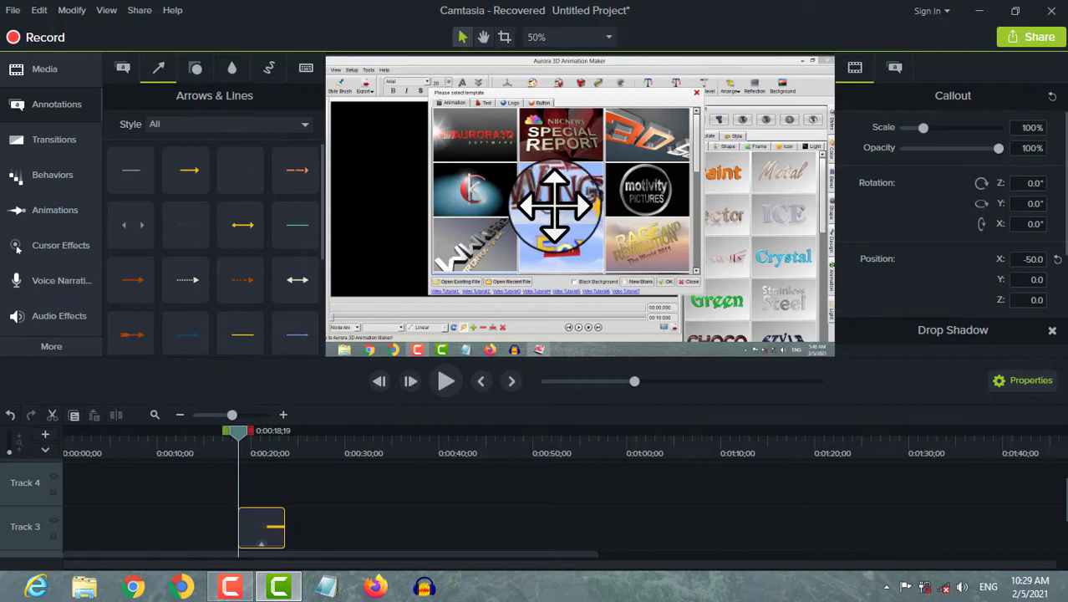
left_click_drag(555, 206, 346, 355)
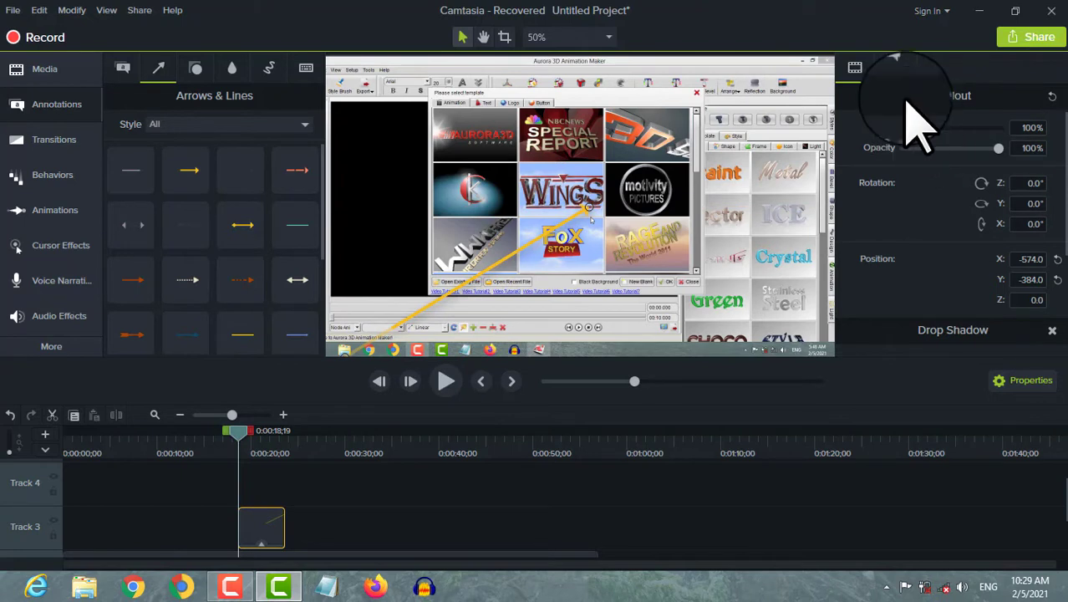
mouse_move(938, 130)
left_mouse_down()
mouse_move(949, 132)
mouse_move(930, 130)
left_mouse_up()
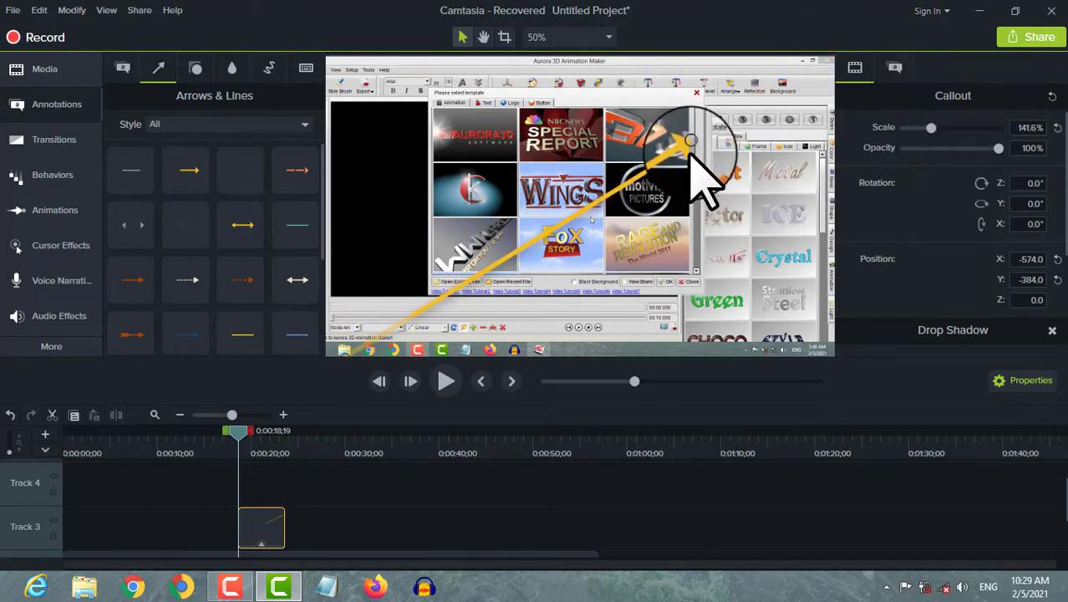
Step: Aim the yellow arrow's tip at the Aurora3D template thumbnail and preview the recording up to 0:00:22;26
scroll(915, 243, "down", 3)
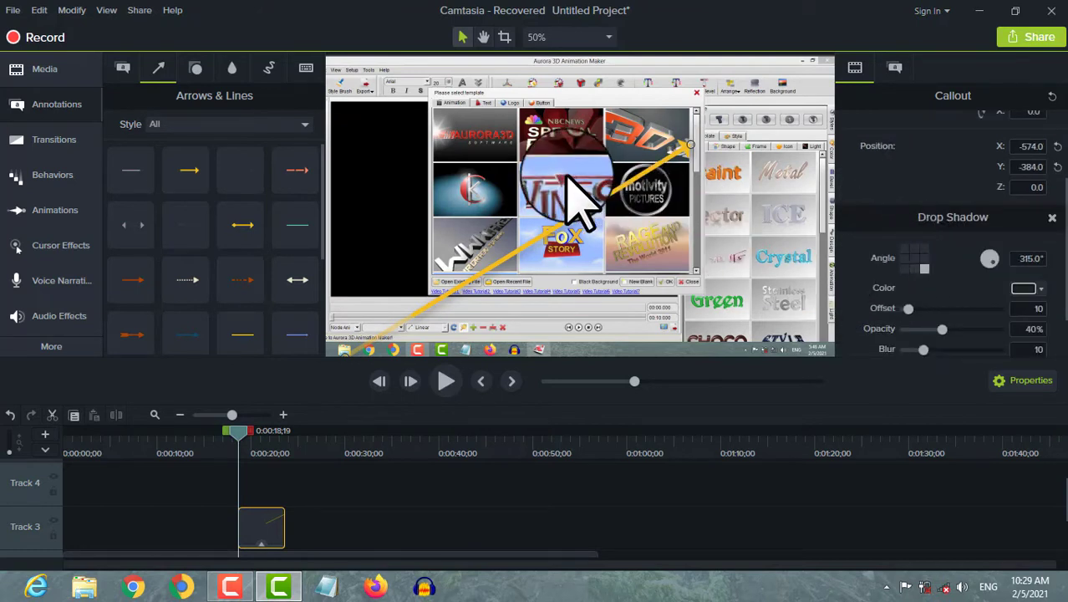
left_click_drag(688, 146, 444, 170)
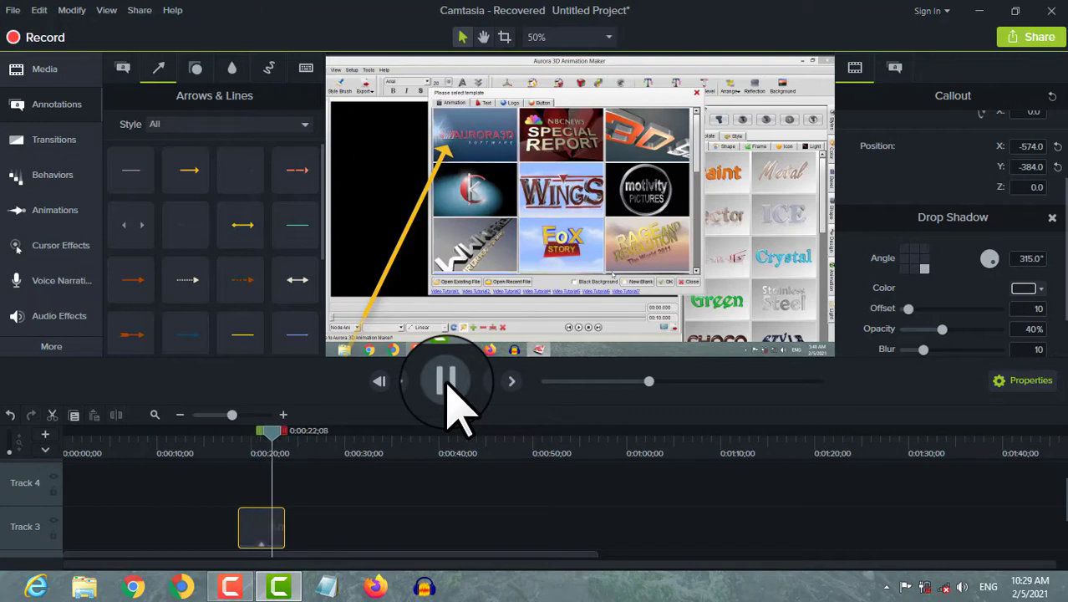
left_click(447, 383)
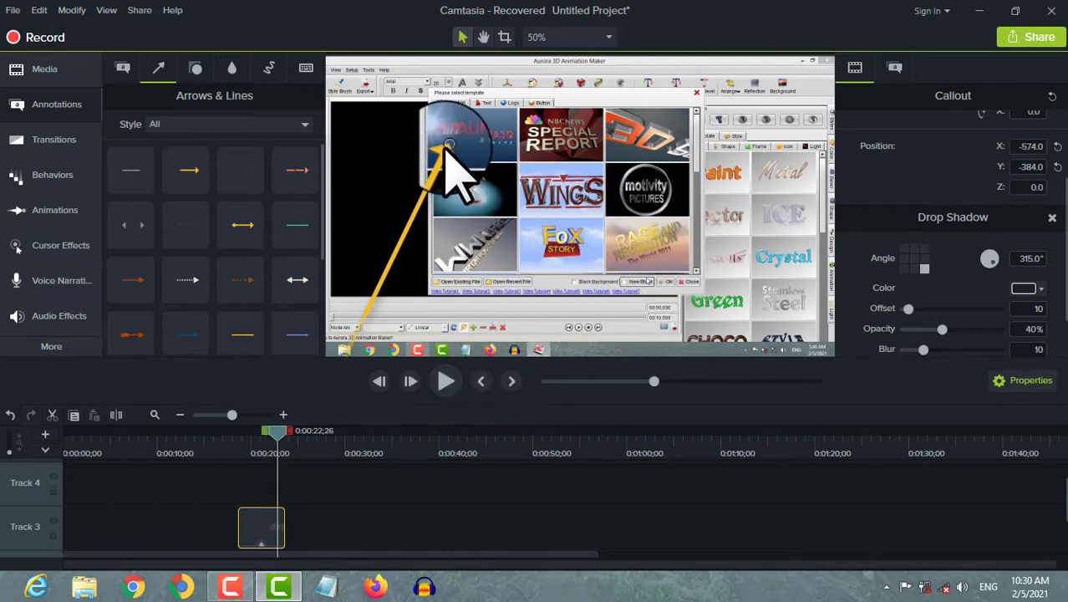
Step: Re-aim the yellow arrow's tip at the OK button of the recorded template dialog
mouse_move(446, 149)
left_mouse_down()
mouse_move(526, 216)
mouse_move(654, 257)
left_mouse_up()
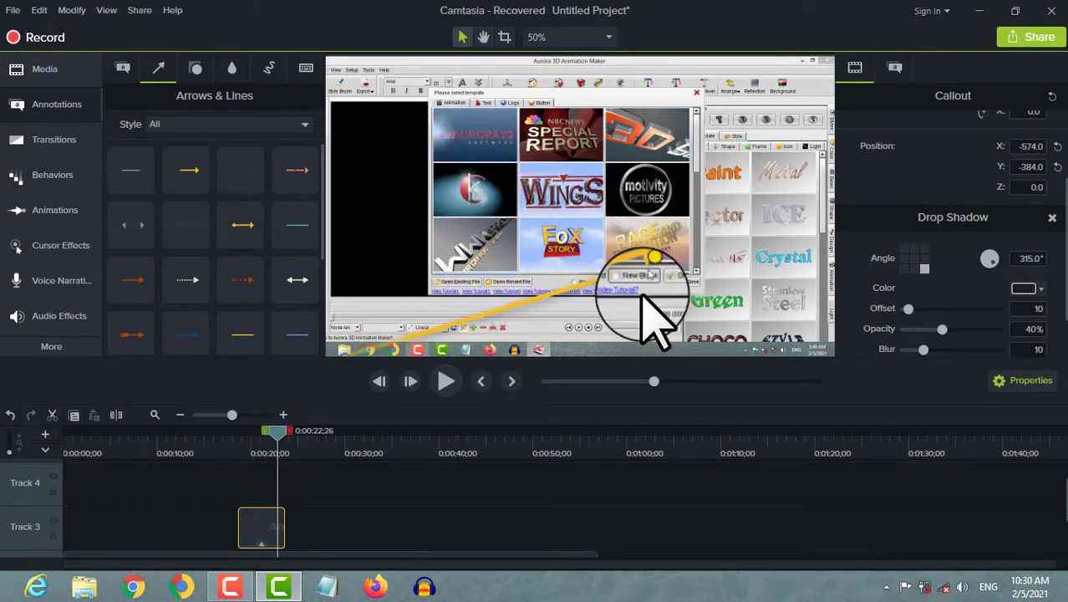
mouse_move(641, 293)
left_mouse_down()
mouse_move(657, 280)
mouse_move(653, 289)
left_mouse_up()
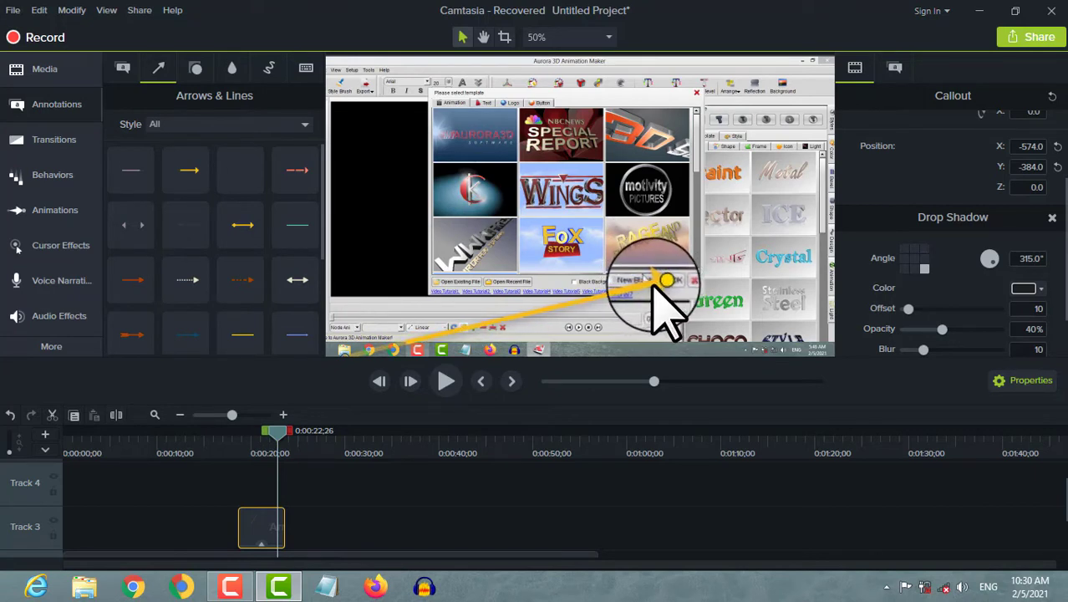
Step: Return the playhead to 0:00:18;16 and scale the yellow arrow to 174.9%
left_click_drag(278, 430, 238, 435)
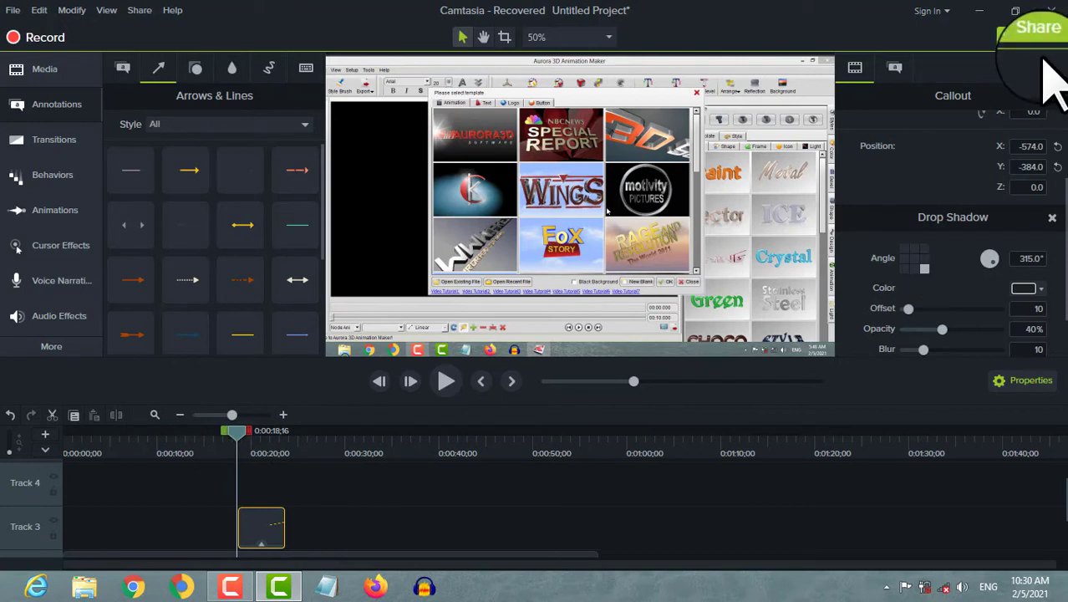
scroll(960, 179, "up", 2)
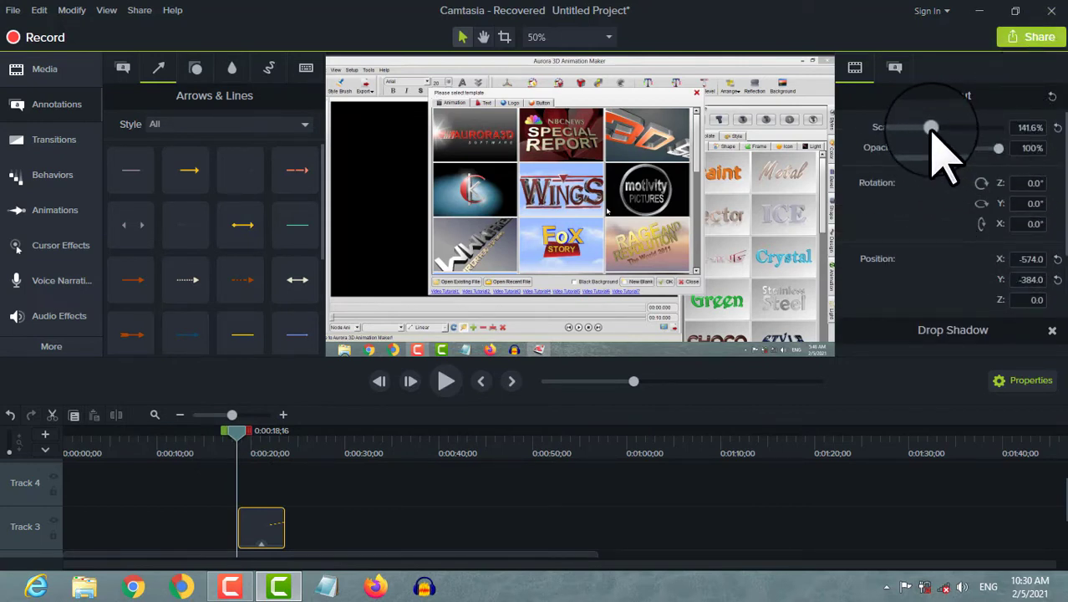
mouse_move(930, 127)
left_mouse_down()
mouse_move(999, 130)
mouse_move(937, 130)
left_mouse_up()
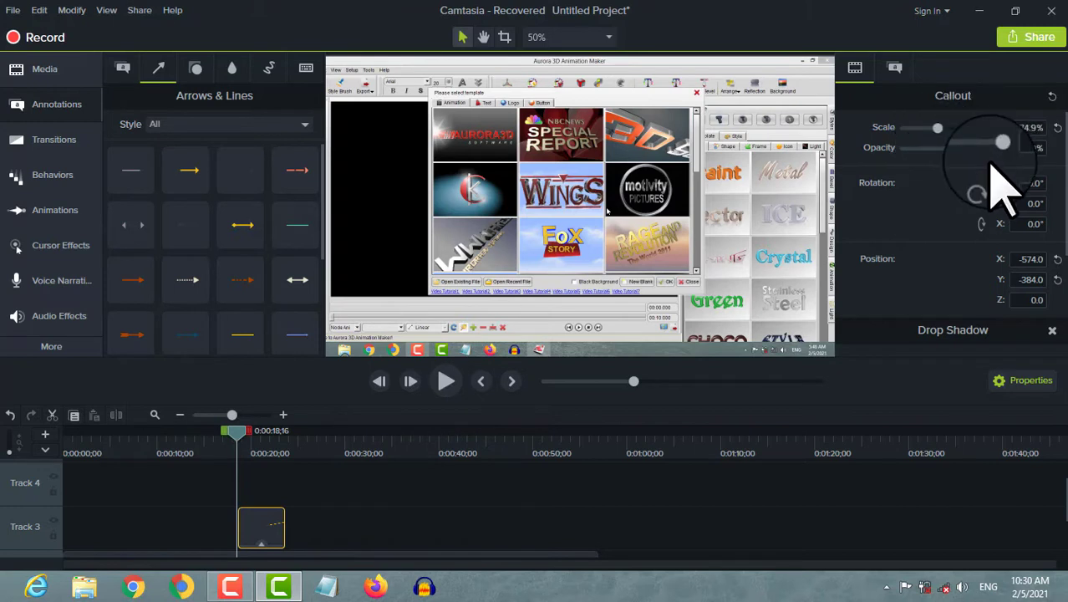
left_click_drag(1002, 142, 970, 143)
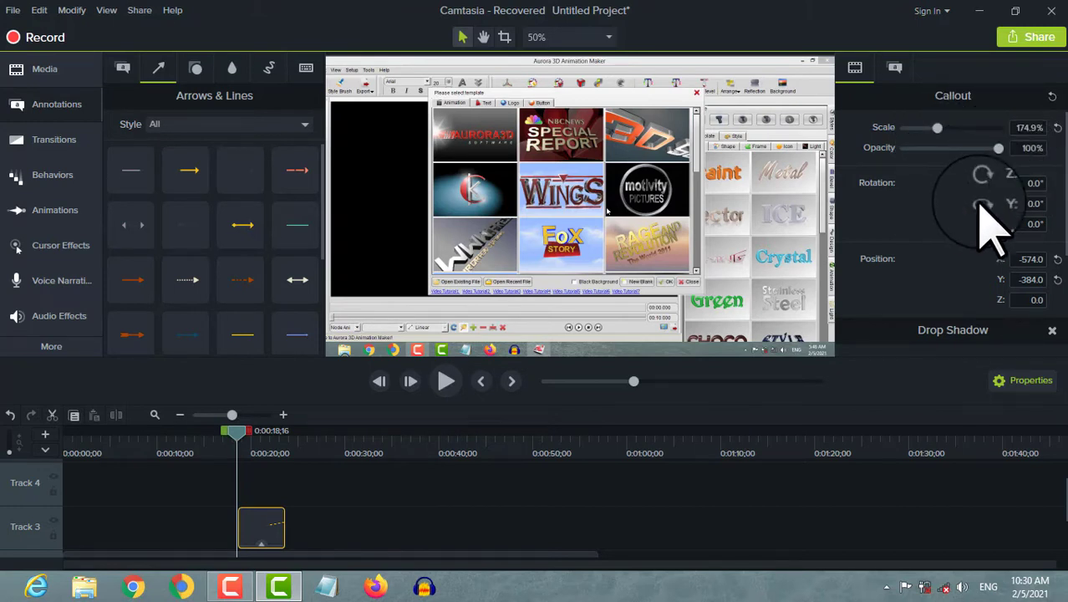
Step: Set the yellow arrow's drop shadow angle to 225° and its offset to 112
scroll(1024, 213, "down", 5)
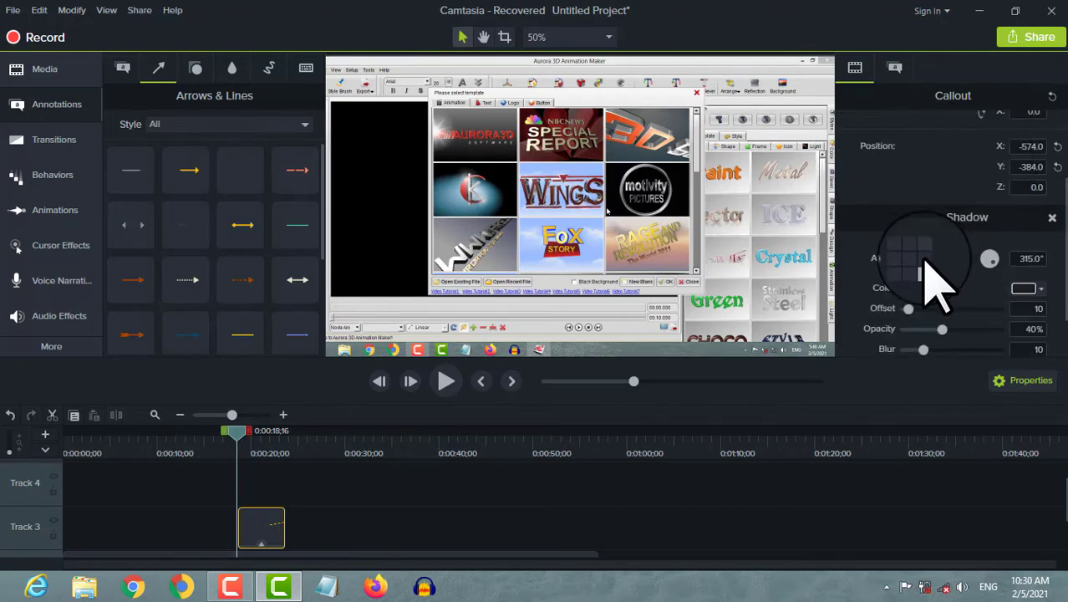
left_click(904, 267)
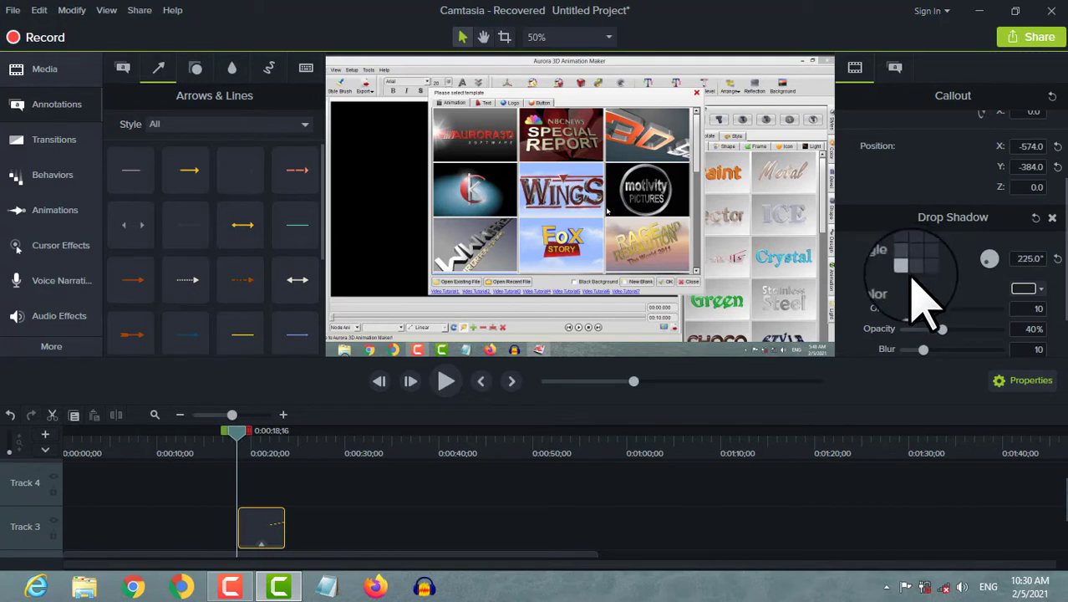
left_click_drag(908, 308, 946, 308)
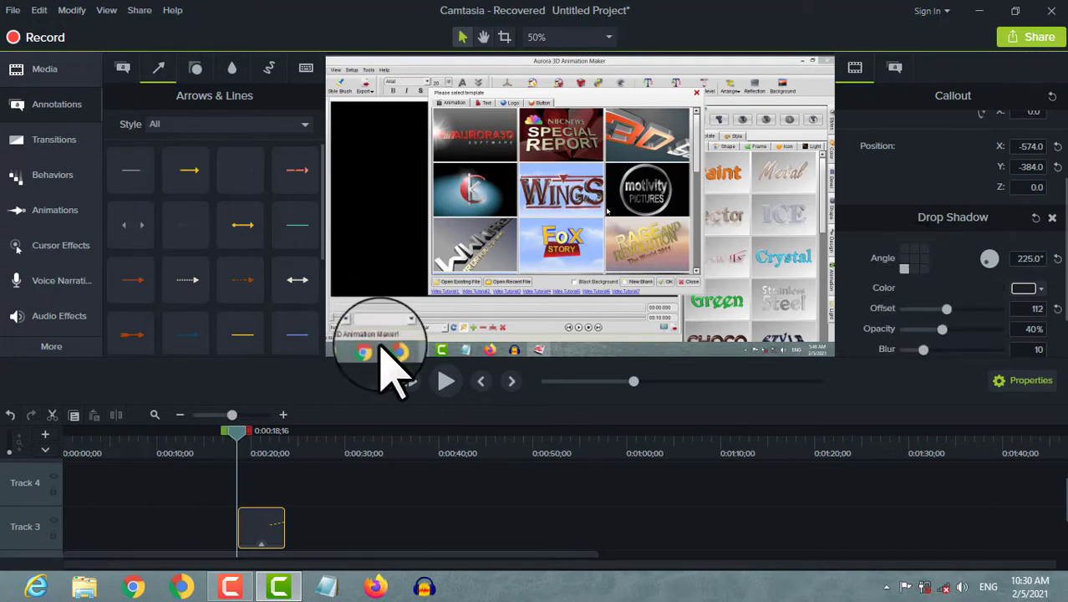
Step: With the playhead at 0:00:22;01, set the arrow's drop shadow offset to 14, opacity to 19% and blur to 19
left_click_drag(240, 435, 266, 432)
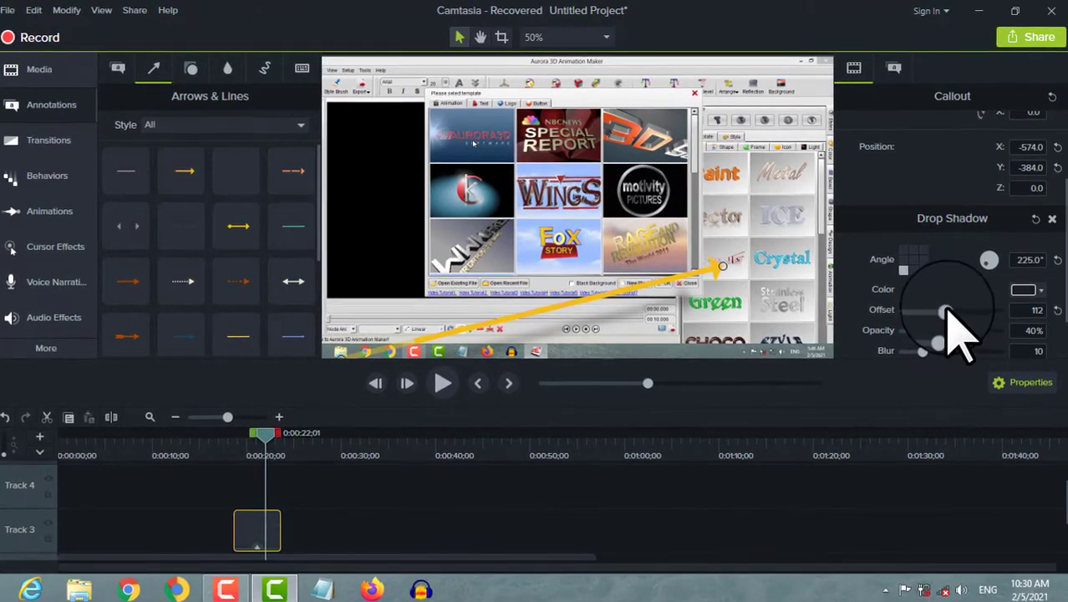
left_click_drag(910, 319, 934, 302)
scroll(926, 346, "down", 2)
left_click(913, 288)
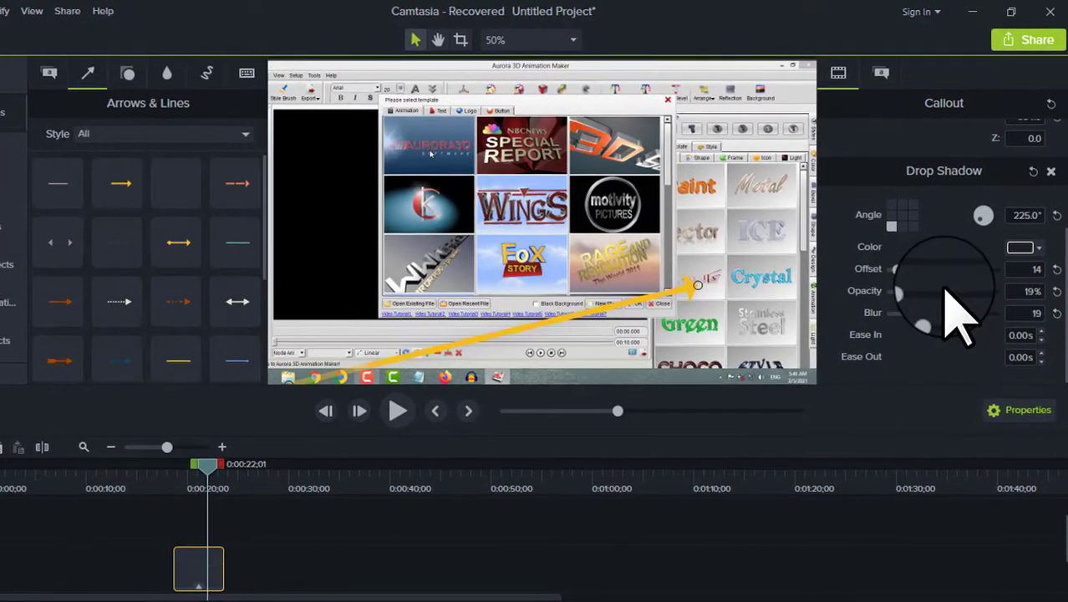
scroll(200, 220, "down", 3)
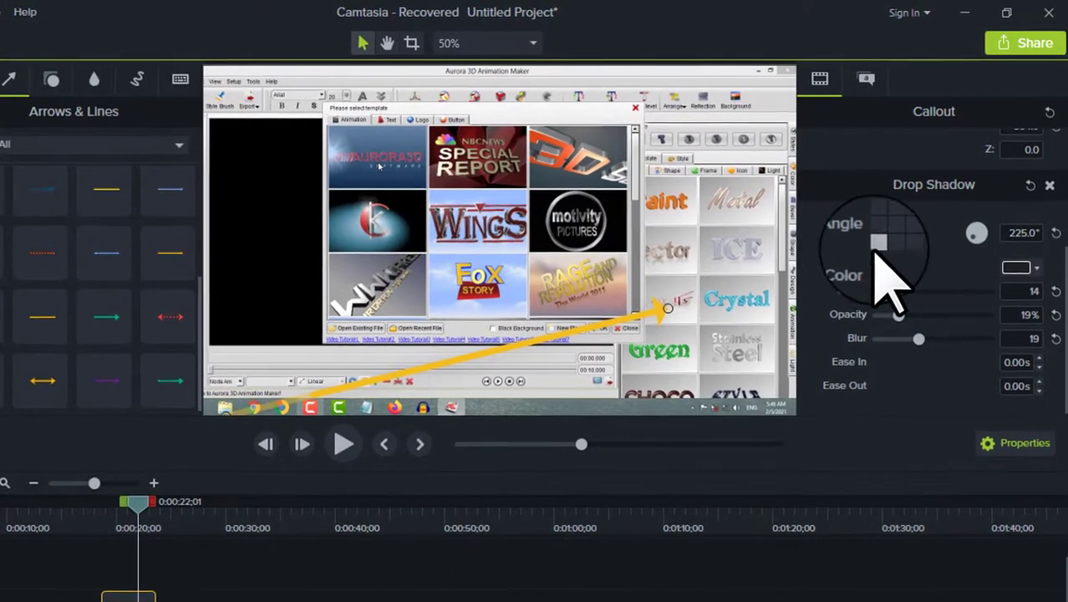
Step: Give the yellow arrow a second arrowhead at its tail, try the dashed line style, and make the line solid
left_click(868, 78)
left_click(890, 209)
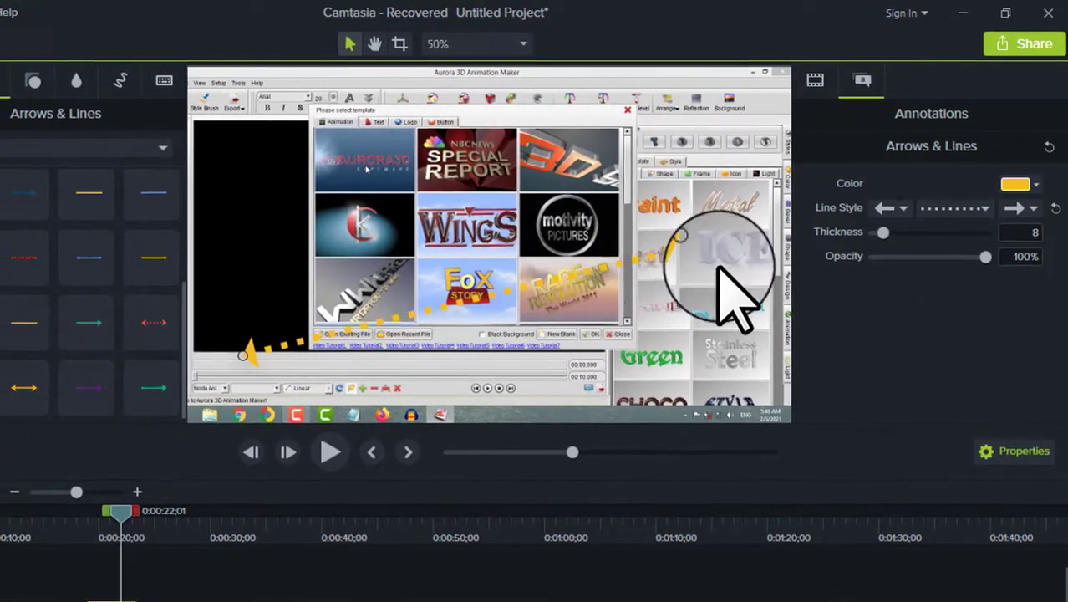
left_click(950, 211)
left_click(964, 272)
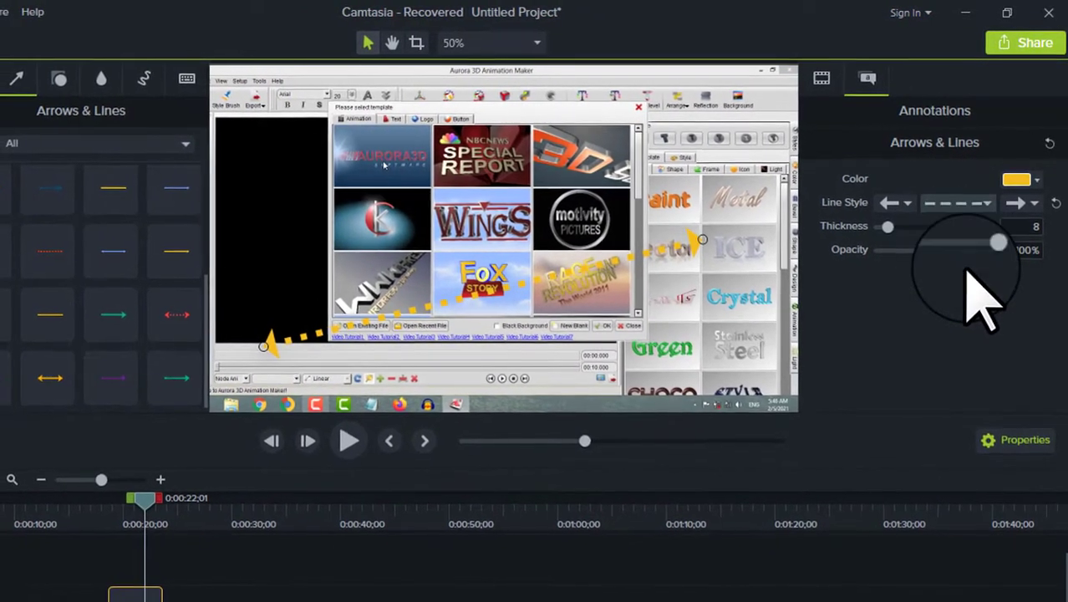
left_click(957, 206)
left_click(953, 231)
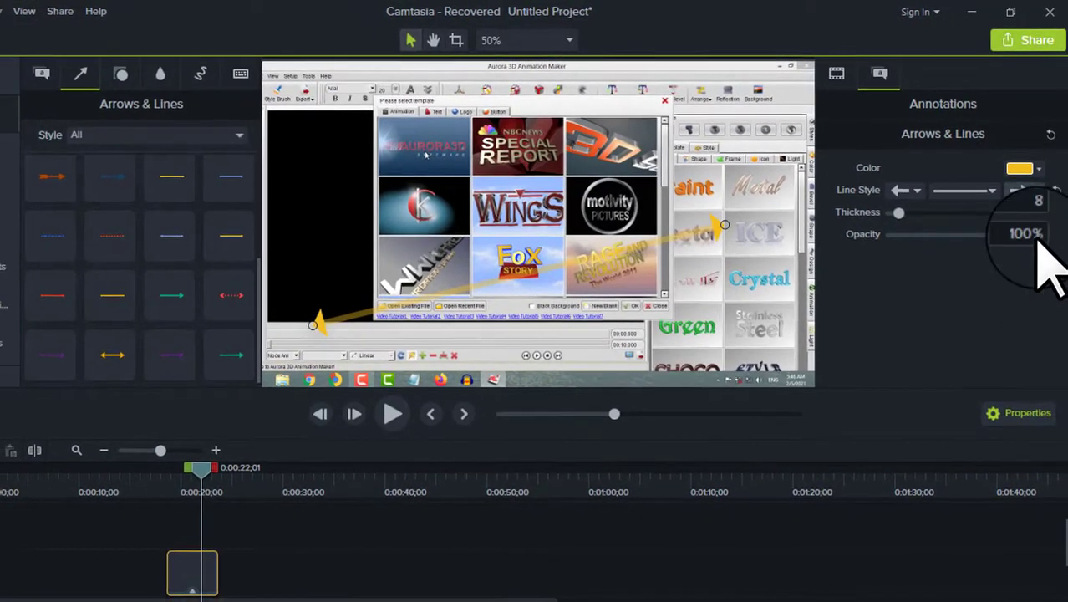
Step: Remove the arrowhead from the arrow's original tip end and color the arrow red
left_click(1016, 194)
left_click(1026, 258)
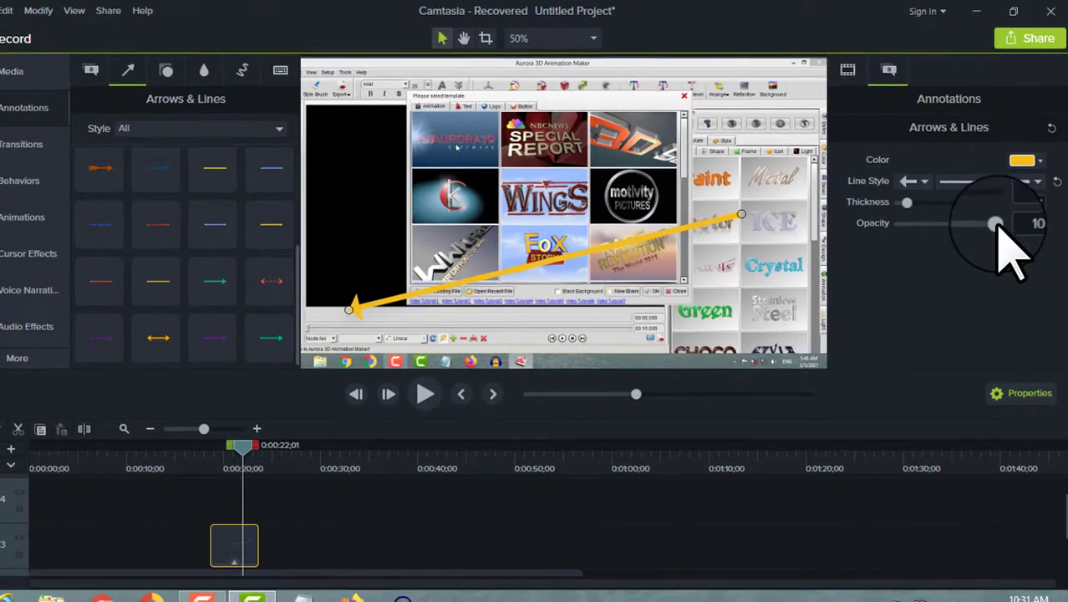
left_click_drag(996, 224, 1025, 234)
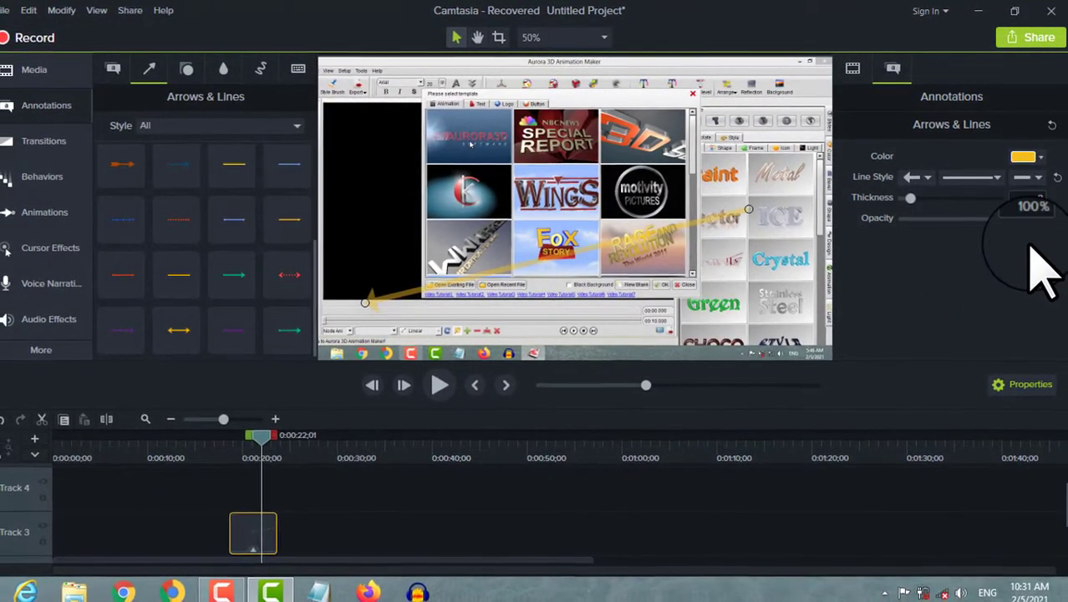
left_click(1023, 156)
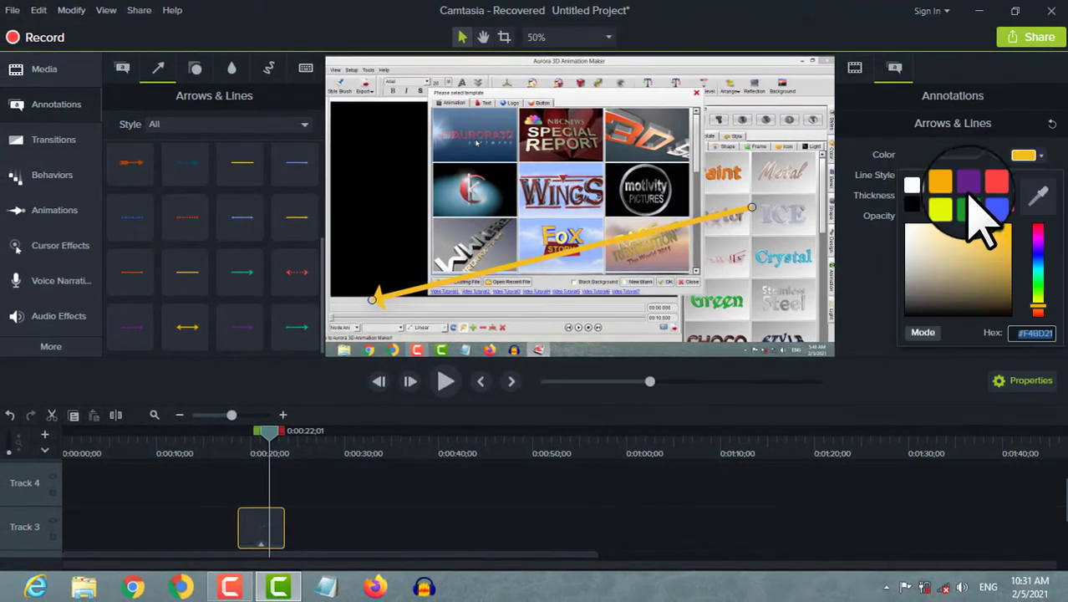
left_click(988, 185)
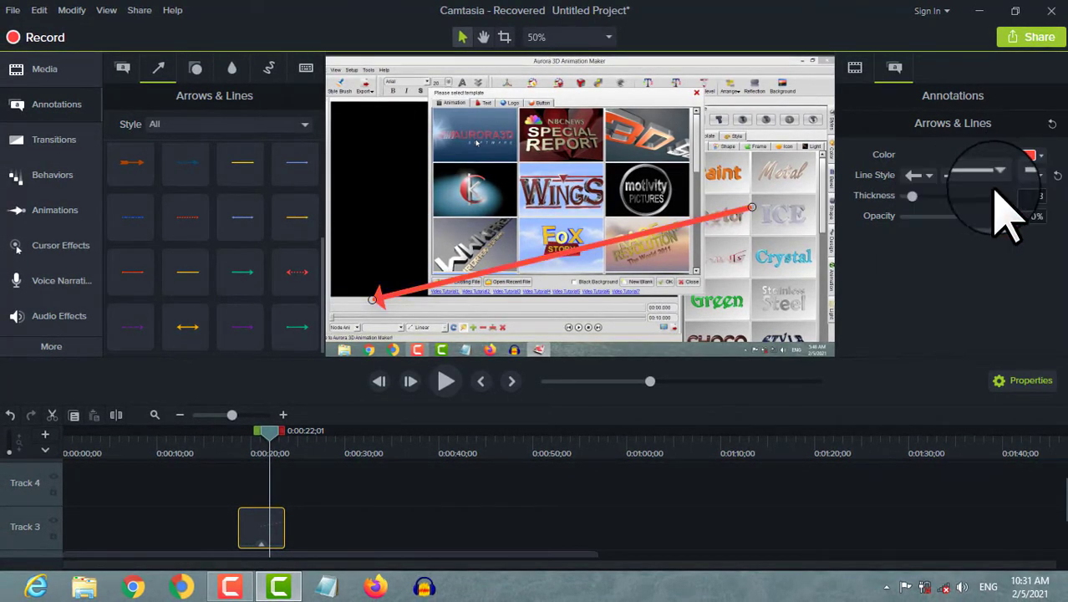
Step: Add the dark blue star shape to Track 3 at 0:00:24;23 and change its shape to Ellipse
left_click(196, 70)
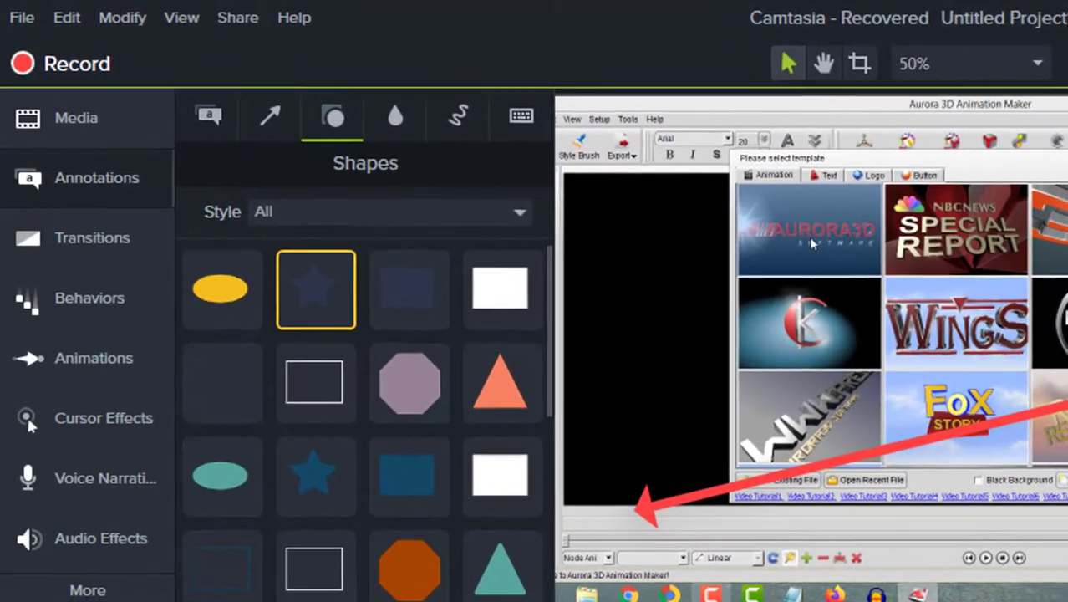
double_click(308, 275)
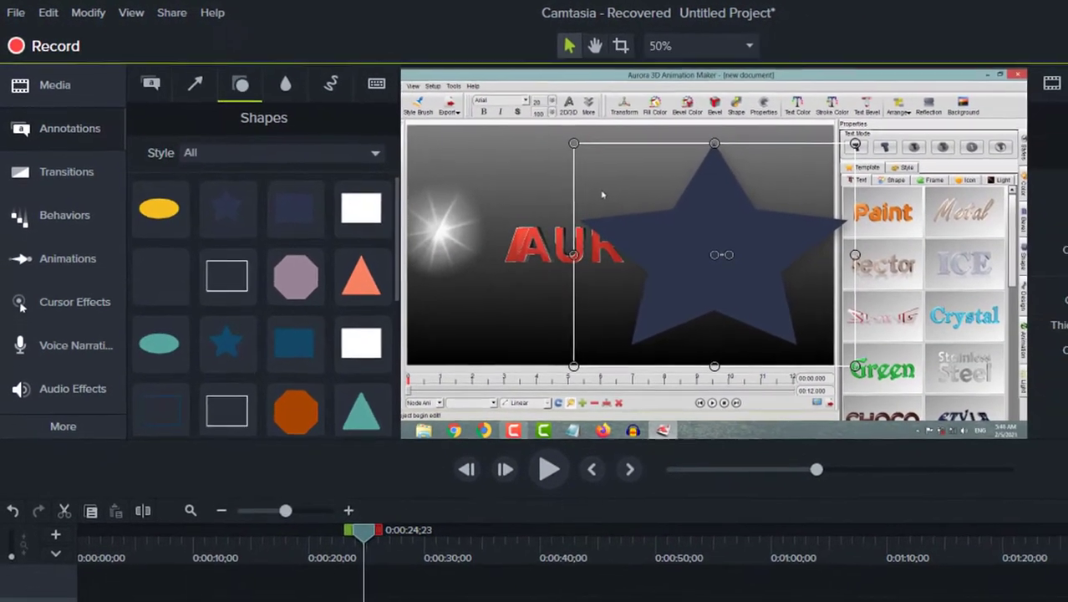
left_click(1044, 176)
left_click(1023, 205)
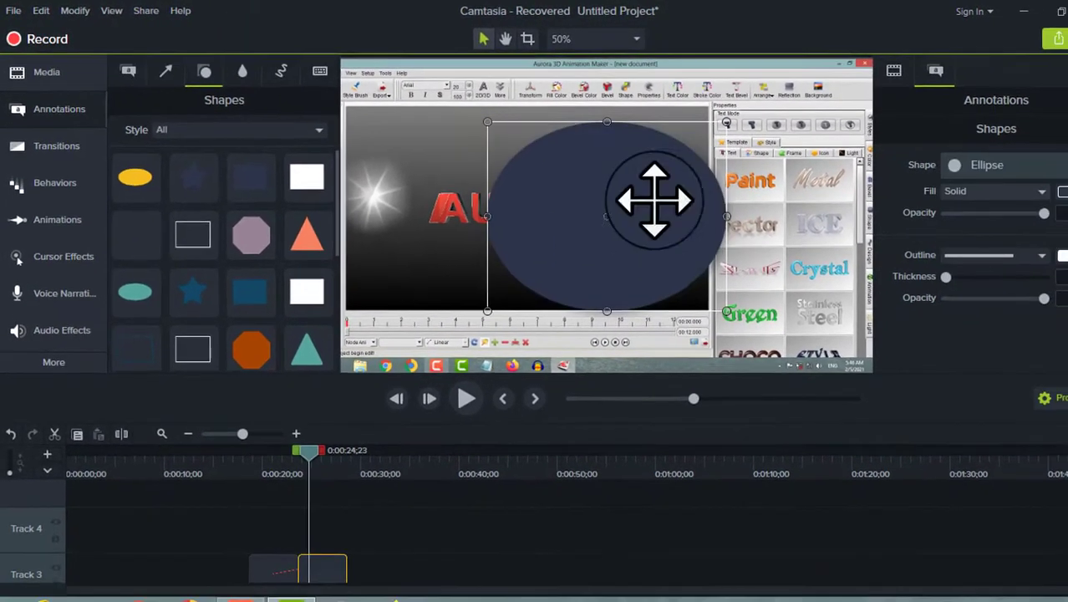
Step: Change the ellipse to a Rectangle with a light gray fill and move it to X 0.0, Y 28.0 on the canvas
left_click(1023, 165)
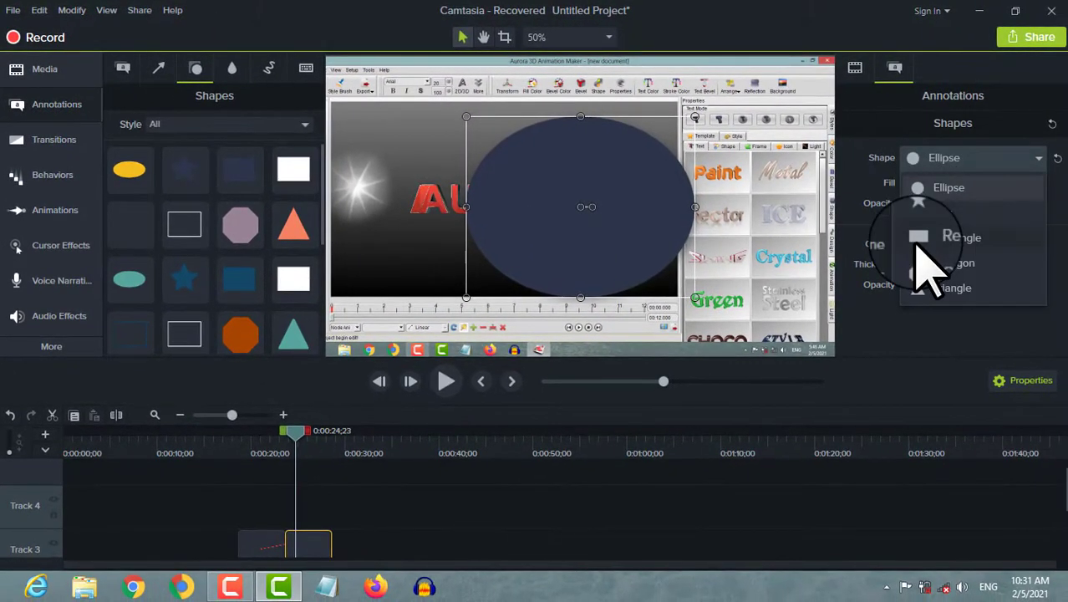
left_click(917, 240)
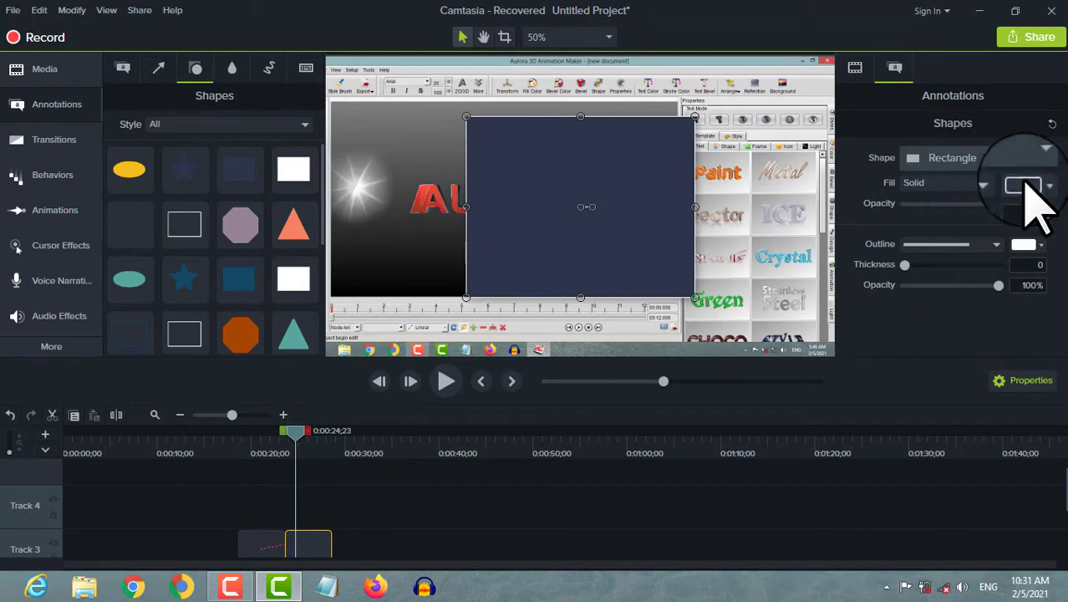
left_click(1022, 184)
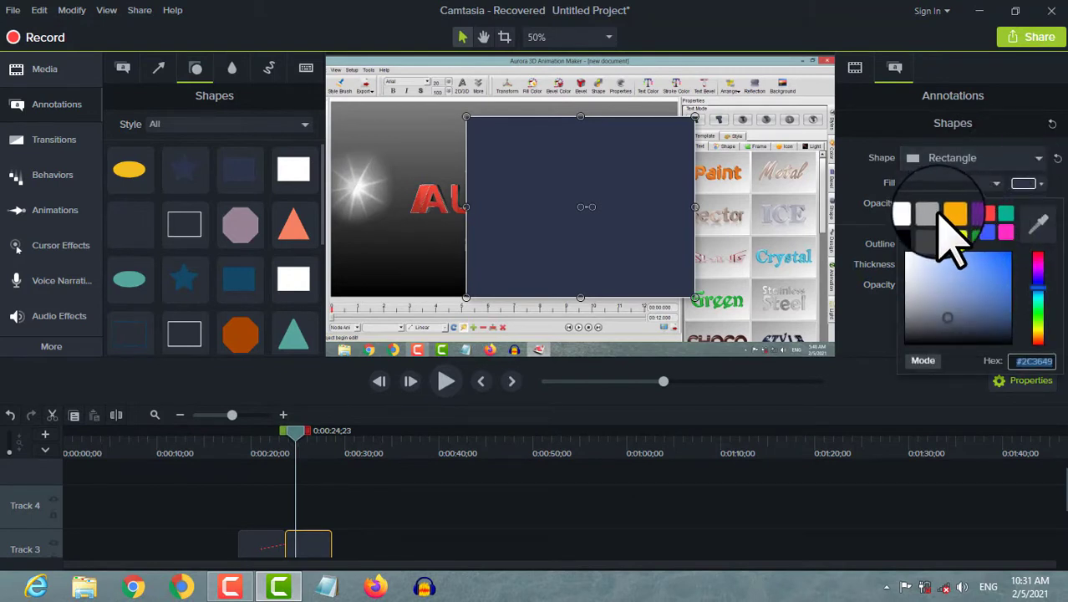
left_click(927, 215)
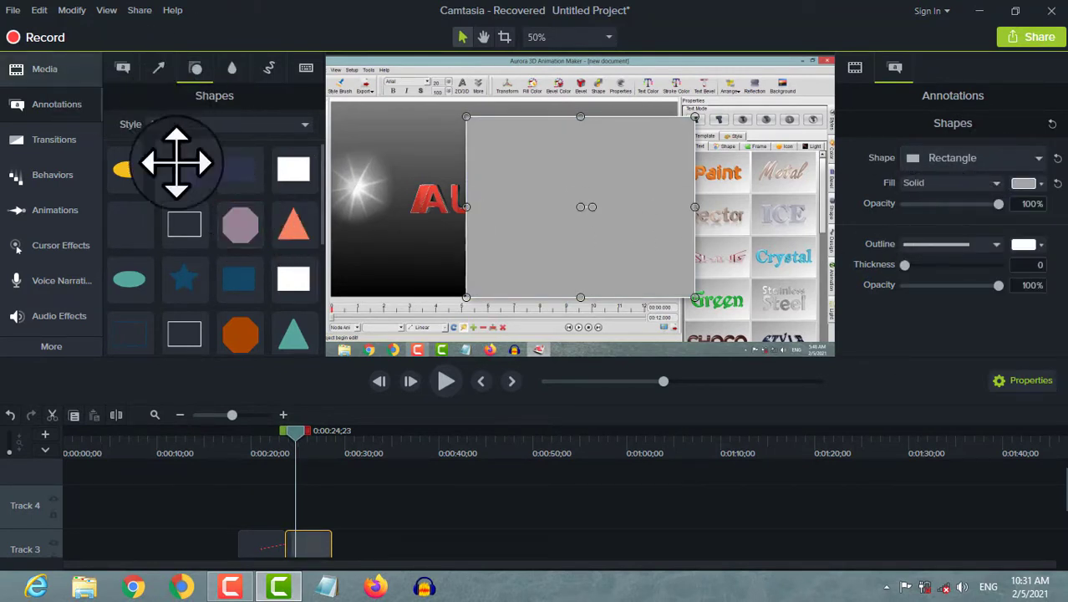
left_click_drag(614, 198, 603, 188)
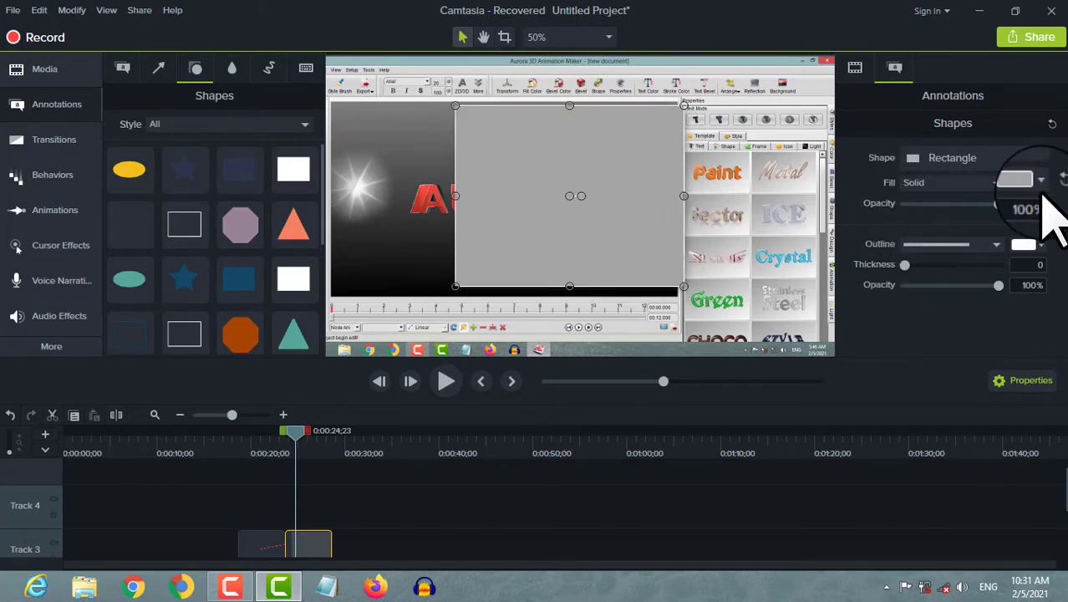
Step: Scale the gray rectangle to 149.9% and set its opacity to 57%
left_click(854, 67)
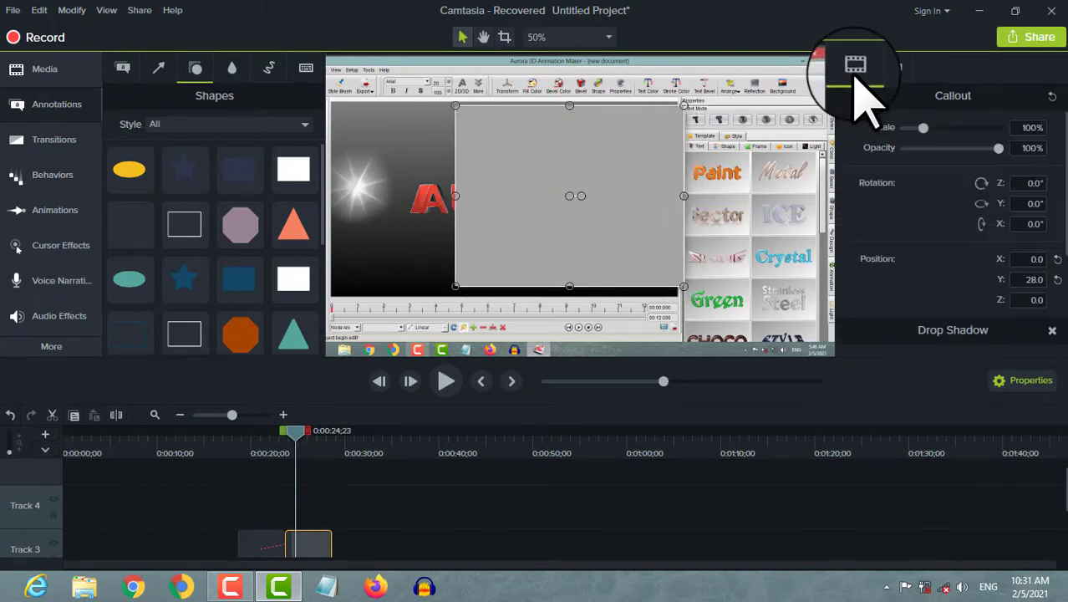
mouse_move(922, 129)
left_mouse_down()
mouse_move(951, 128)
mouse_move(933, 128)
left_mouse_up()
left_click_drag(997, 148, 958, 148)
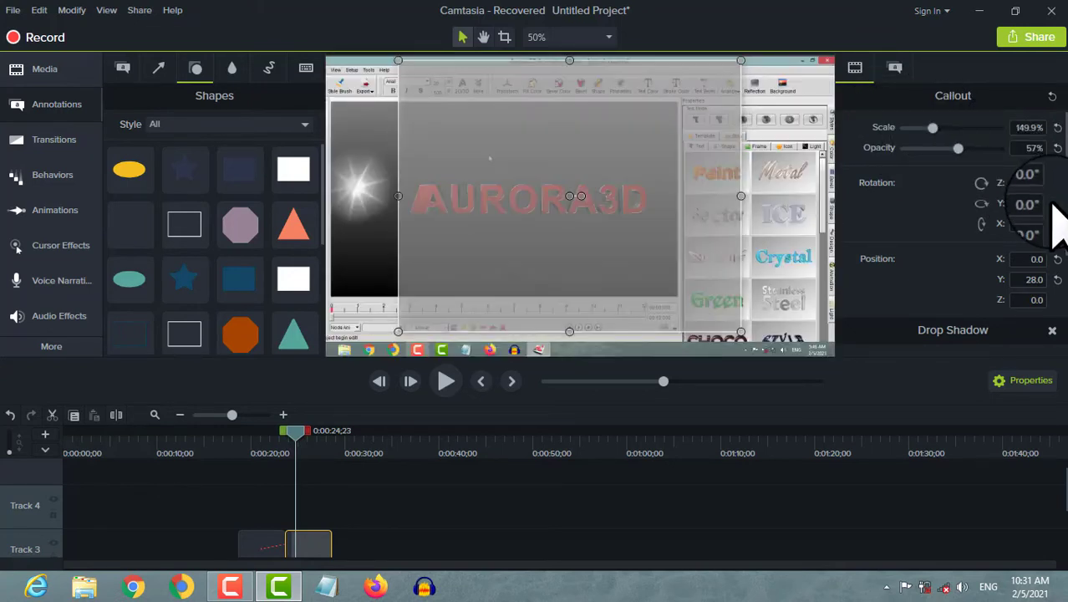
Step: Shrink and reposition the gray rectangle over the end of the AURORA3D text, and delete it from the canvas
scroll(1011, 272, "down", 3)
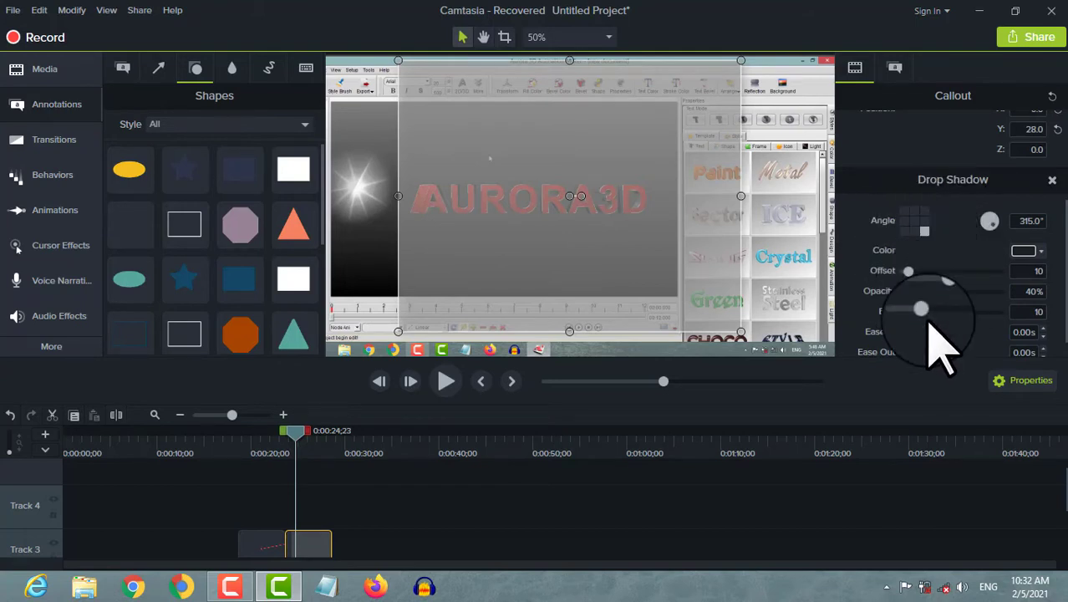
scroll(931, 325, "down", 1)
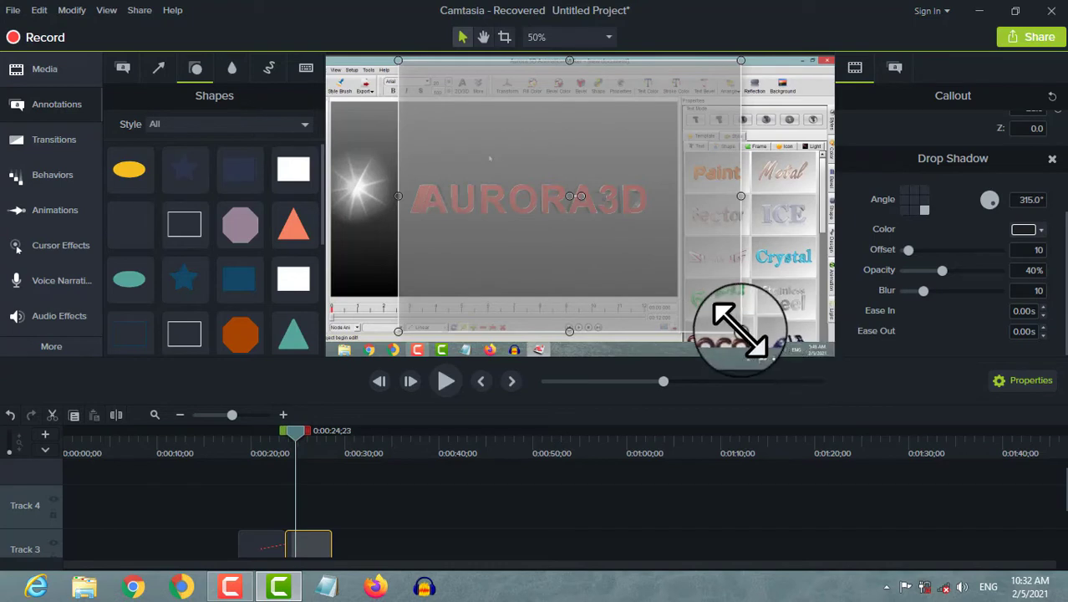
left_click_drag(740, 331, 616, 244)
left_click_drag(500, 137, 613, 248)
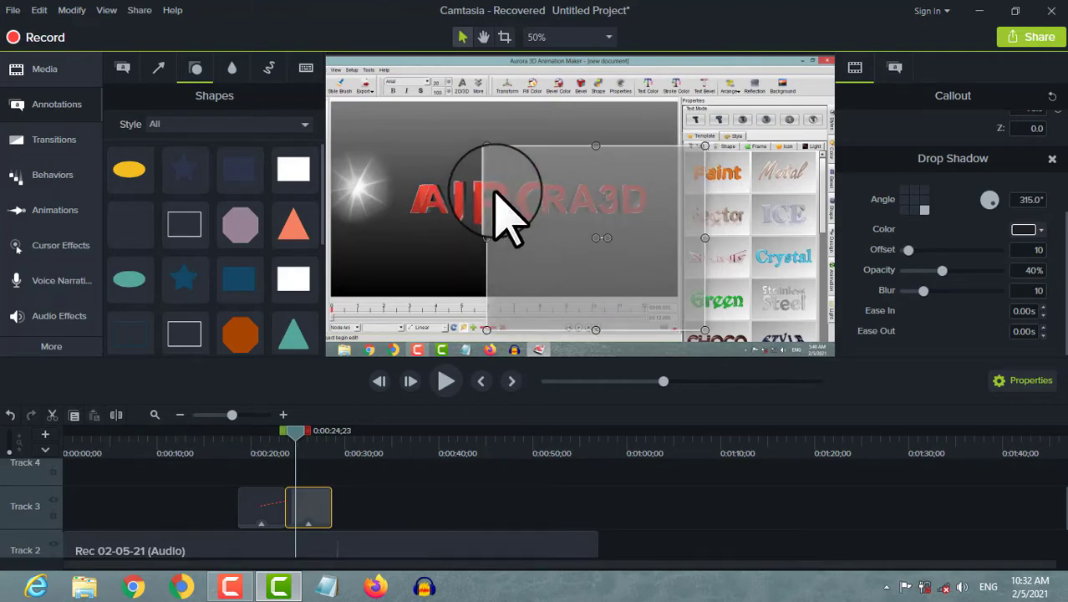
right_click(604, 212)
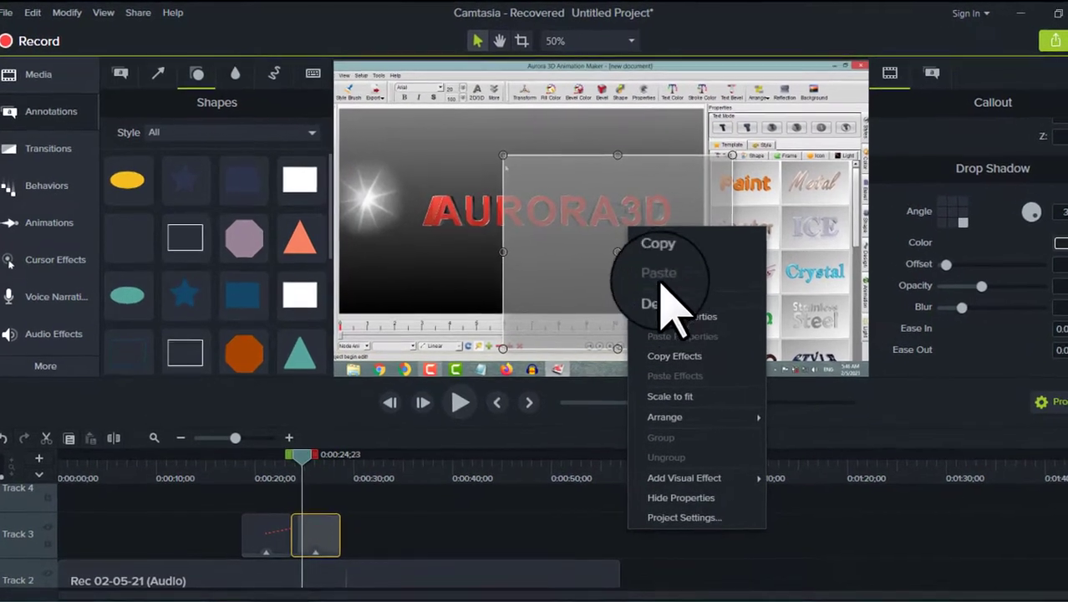
left_click(635, 279)
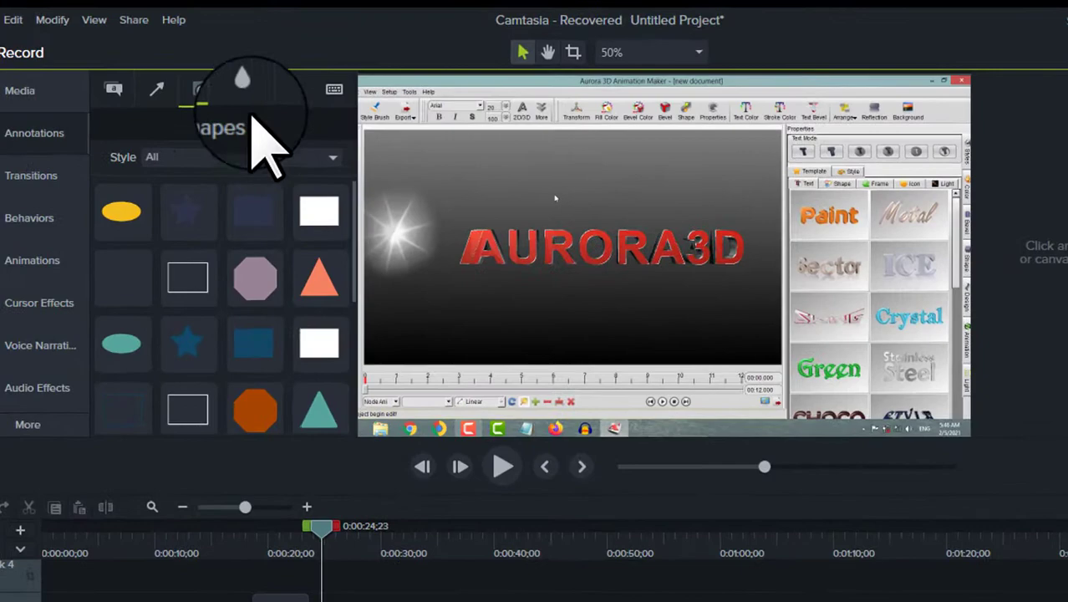
Step: Add a Blur annotation over the AURORA3D text at 0:00:24;23 and enlarge it to cover the whole word
left_click(242, 80)
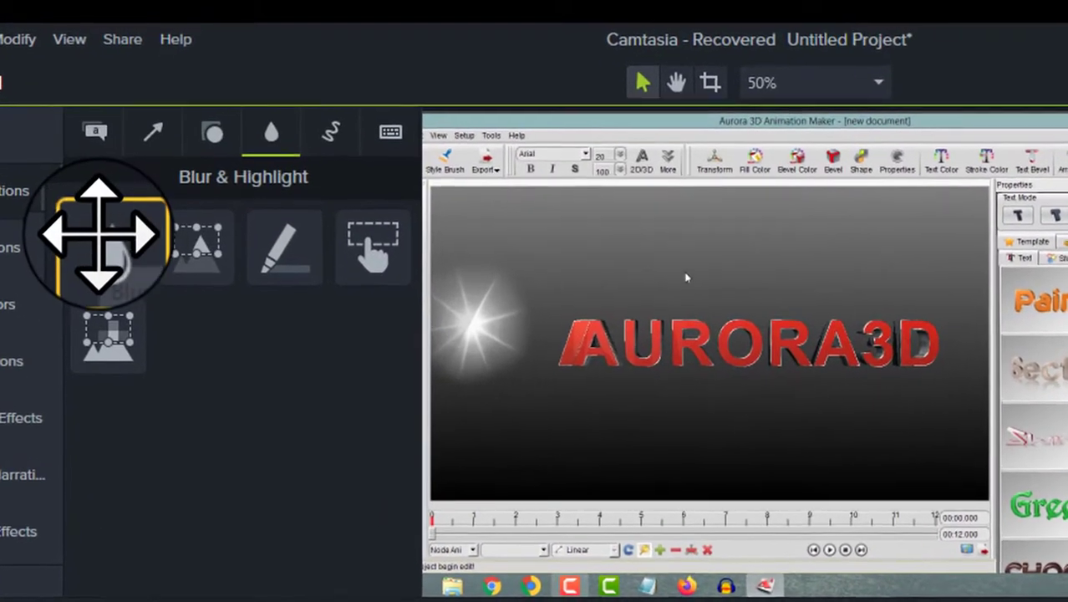
left_click_drag(98, 237, 627, 330)
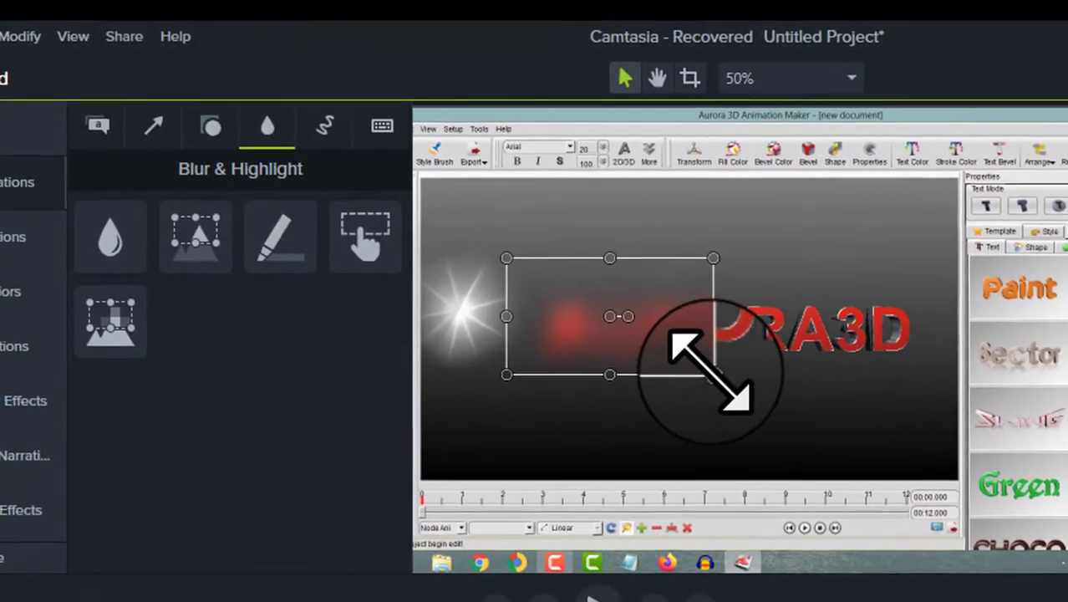
left_click_drag(749, 402, 950, 480)
left_click_drag(816, 390, 849, 391)
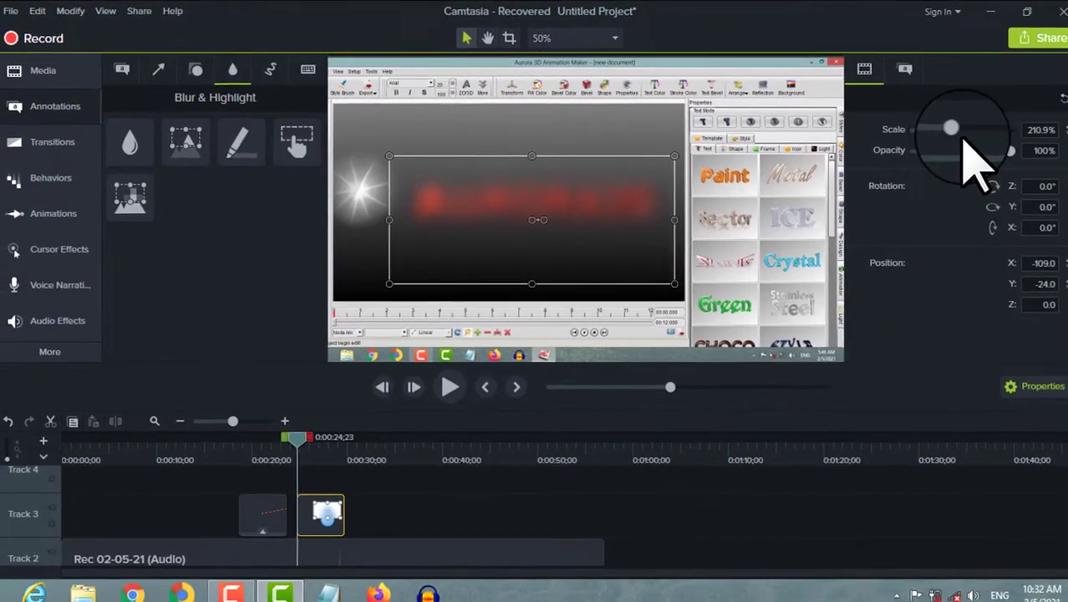
Step: Fine-tune the blur's scale and turn on Invert so that everything outside the AURORA3D area is blurred
left_click_drag(985, 138, 942, 130)
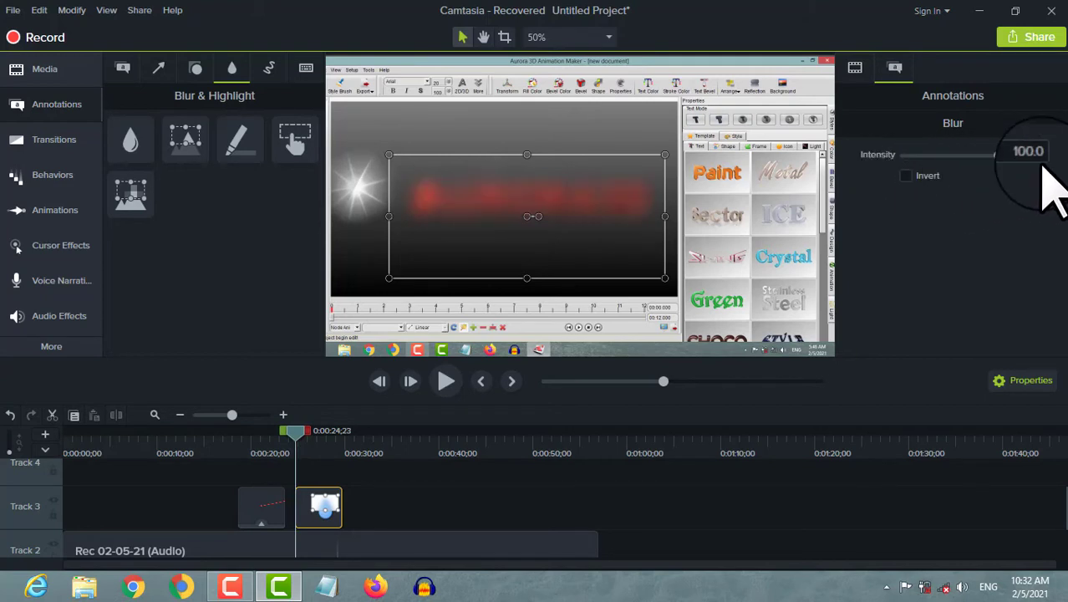
left_click(903, 177)
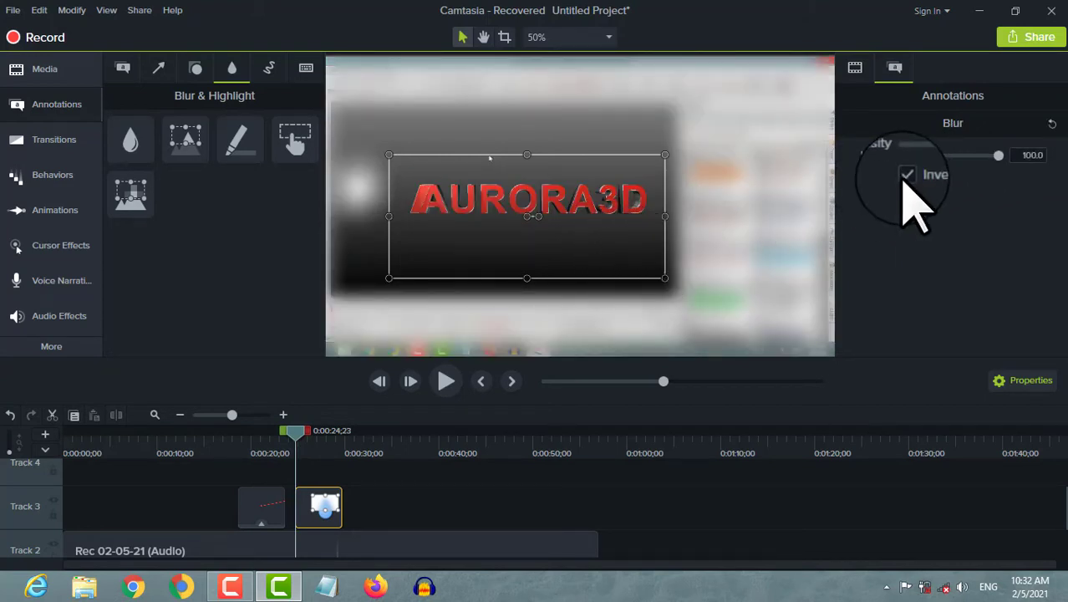
left_click(906, 175)
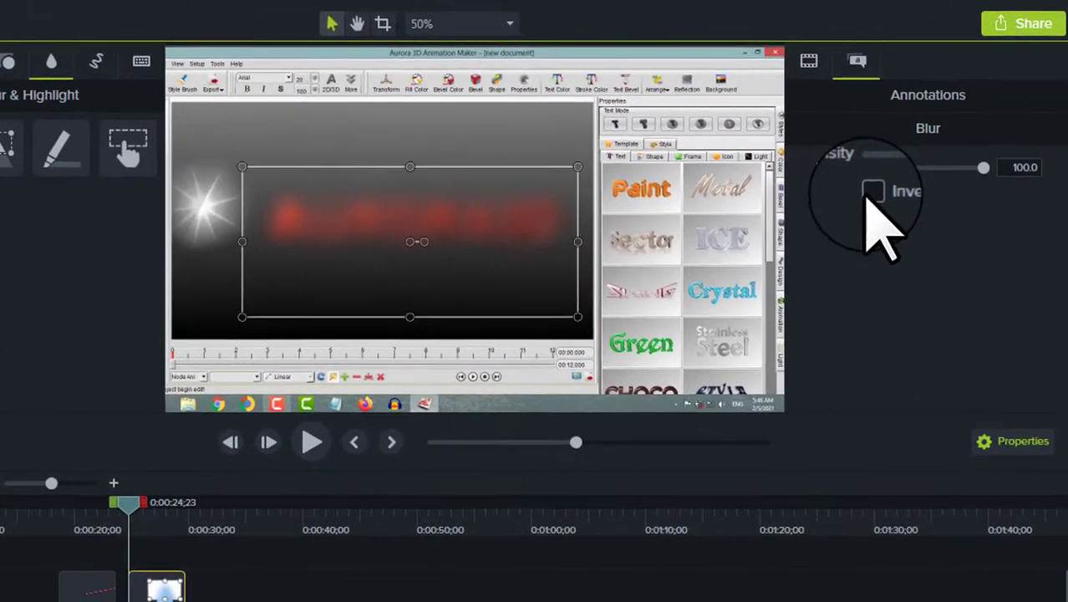
left_click(890, 177)
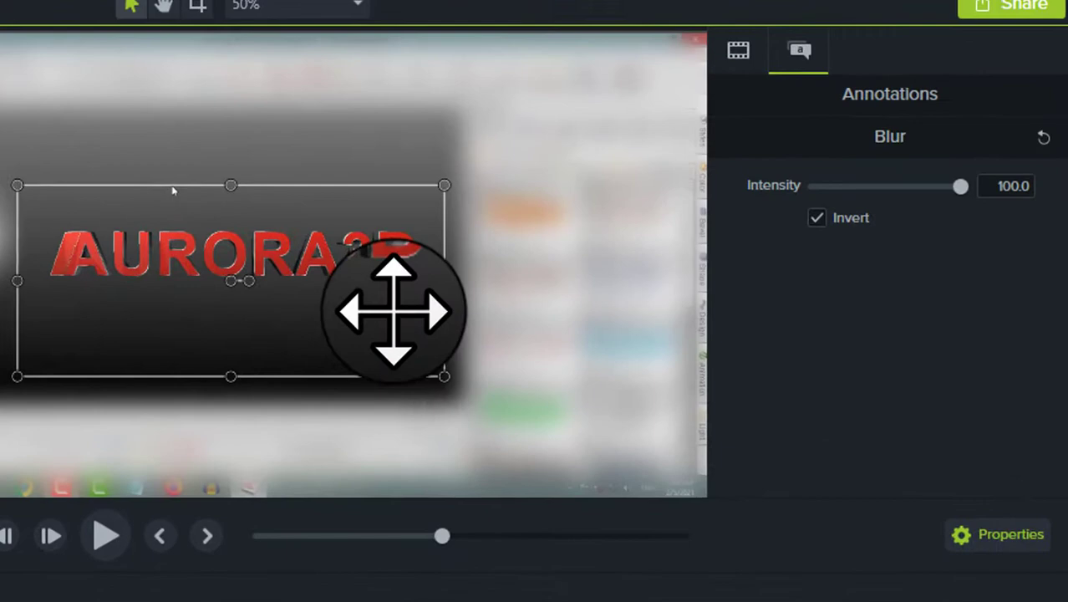
left_click_drag(446, 290, 387, 120)
left_click_drag(171, 125, 221, 353)
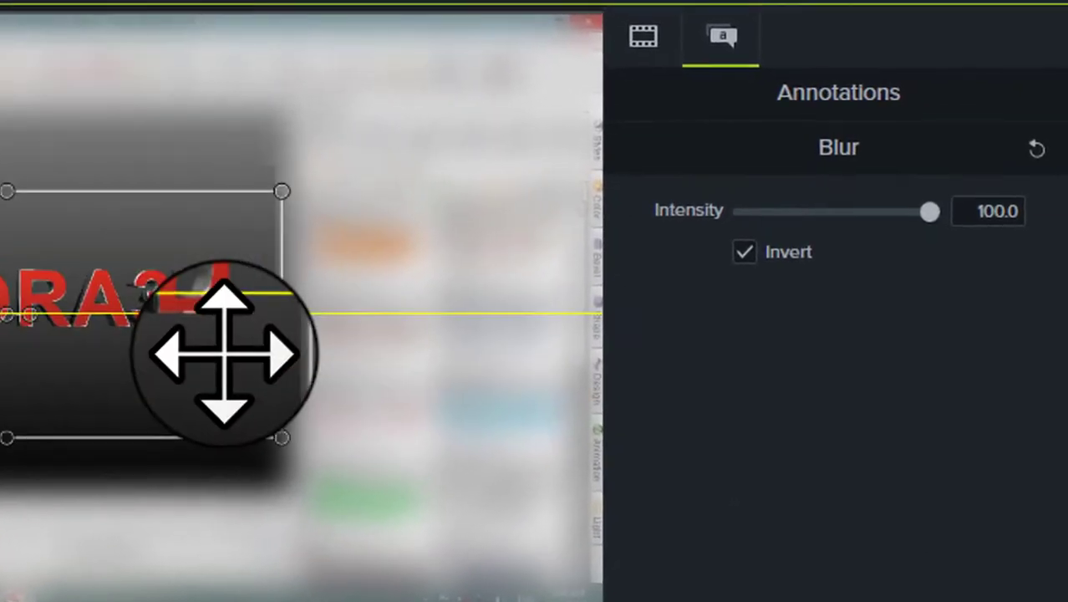
Step: Turn off the blur's Invert option and reposition the blur over the AURORA3D text
left_click(730, 257)
left_click_drag(202, 310, 205, 338)
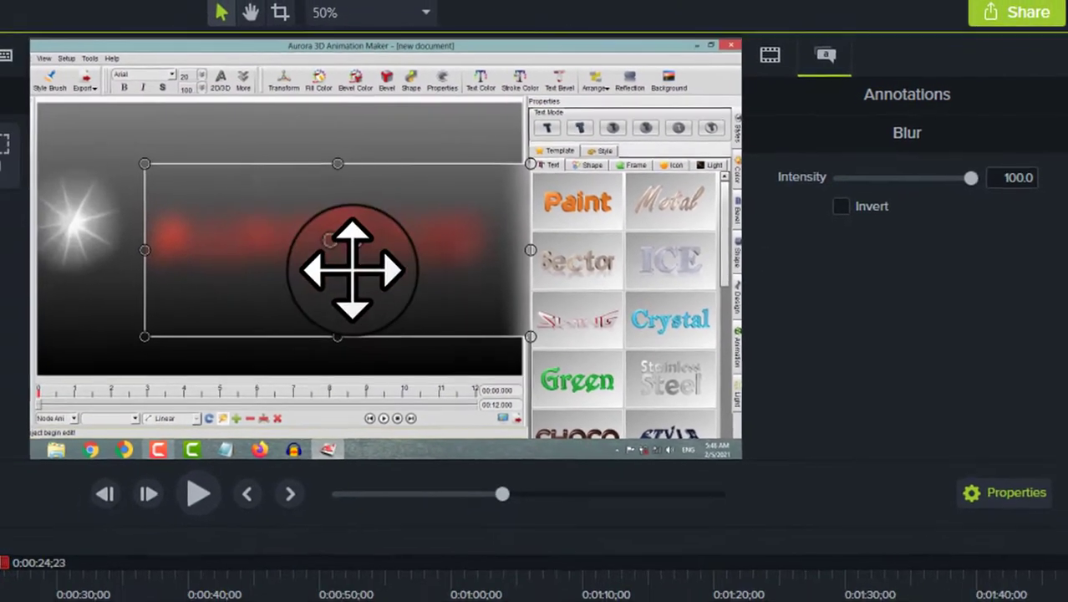
left_click_drag(161, 307, 67, 203)
left_click_drag(320, 177, 390, 240)
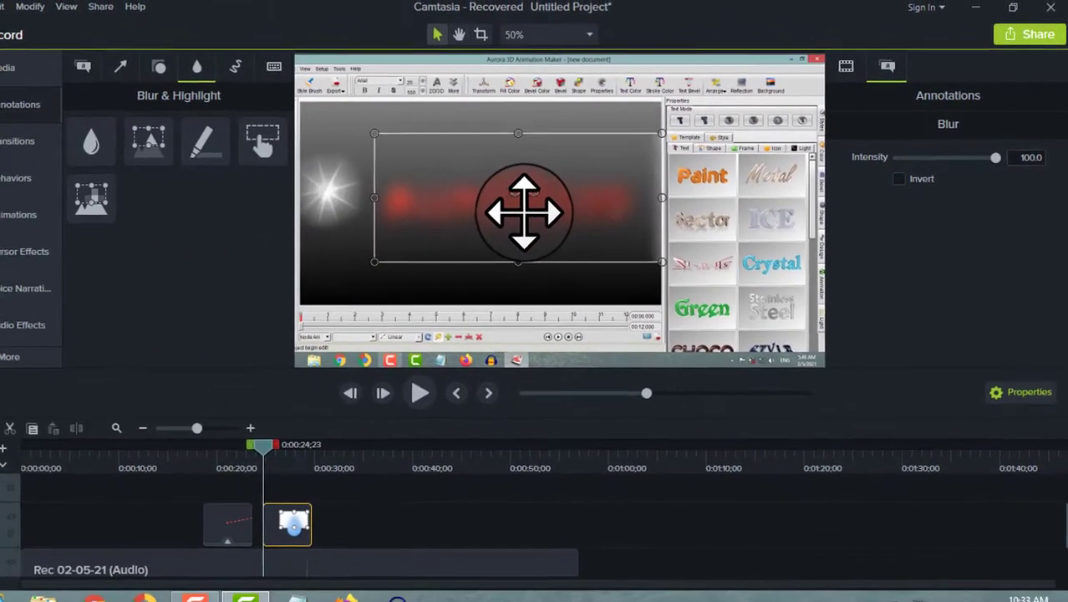
left_click(898, 178)
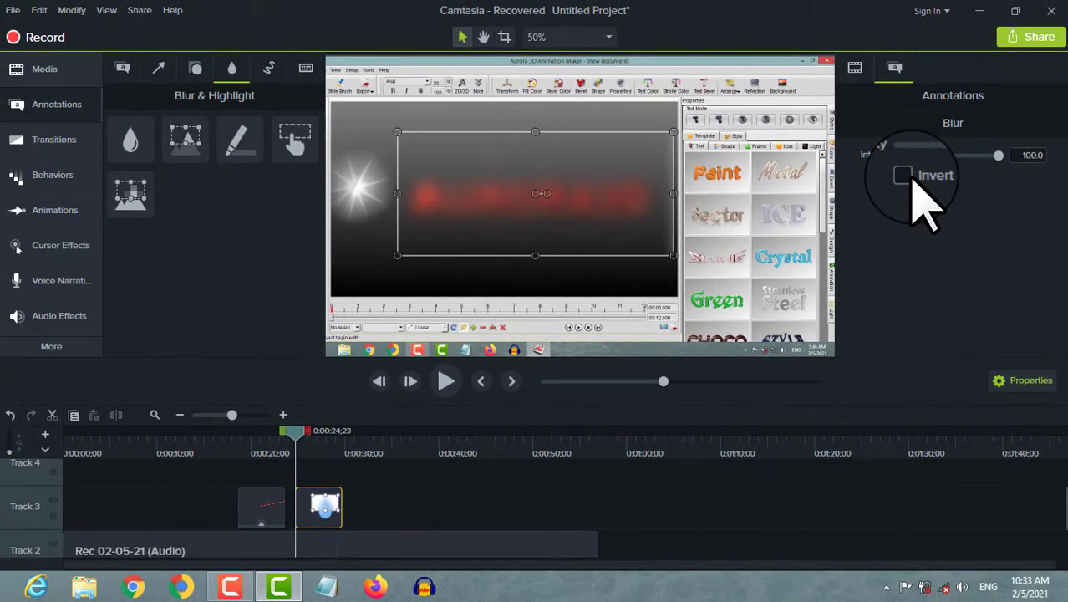
left_click_drag(598, 227, 593, 231)
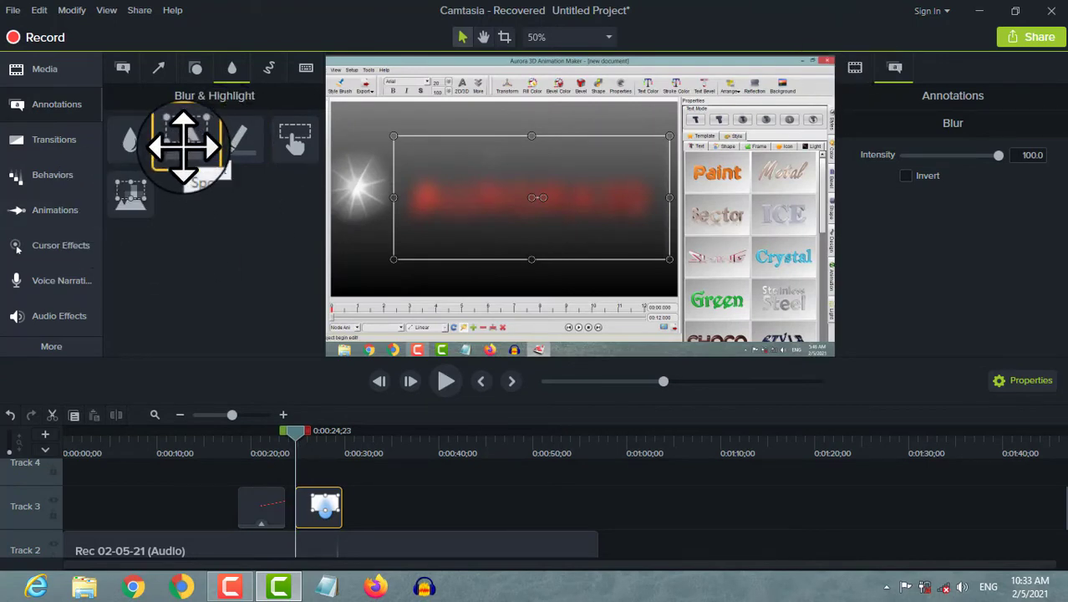
Step: Add a Spotlight annotation after the blur clip on Track 3 and position it over the red letter at 0:00:34;10
mouse_move(185, 147)
left_mouse_down()
mouse_move(282, 263)
mouse_move(370, 567)
mouse_move(376, 501)
mouse_move(362, 541)
left_mouse_up()
mouse_move(309, 437)
left_mouse_down()
mouse_move(363, 437)
mouse_move(384, 457)
left_mouse_up()
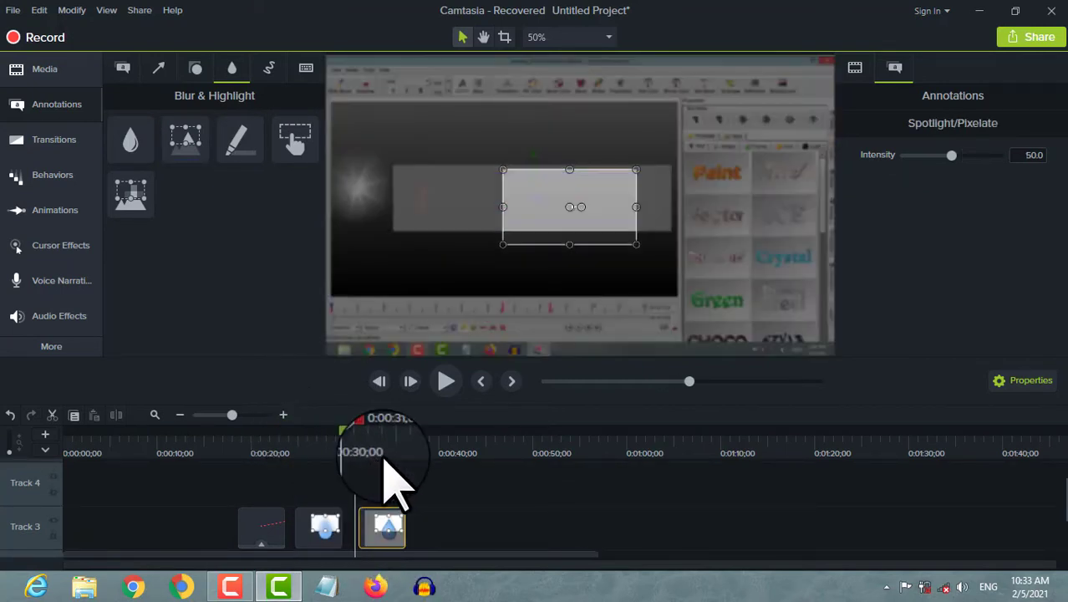
left_click_drag(576, 180, 496, 199)
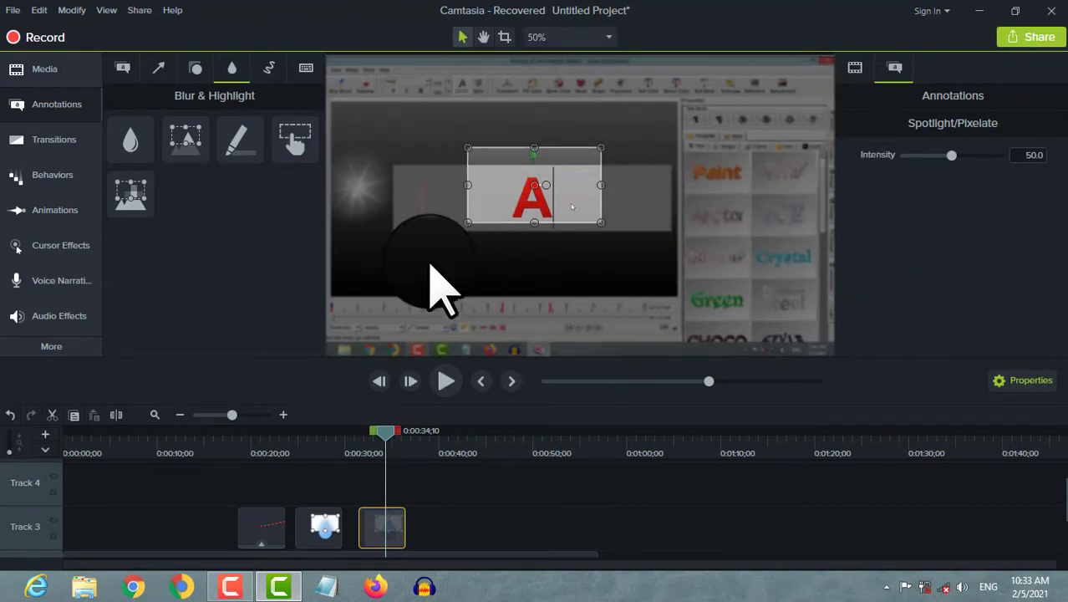
left_click(627, 177)
left_click(596, 191)
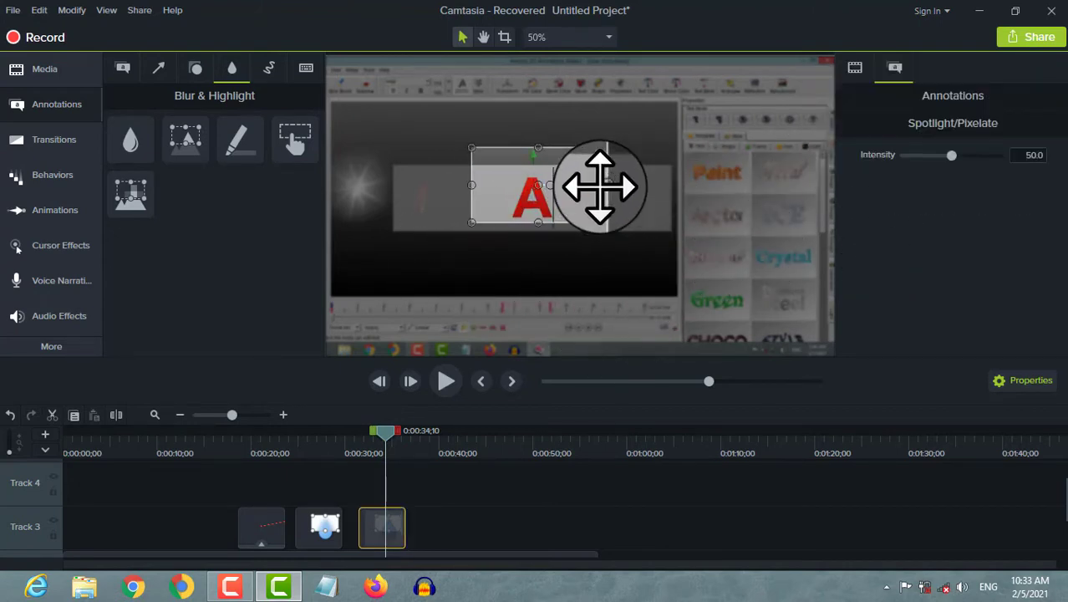
Step: Play the recording ahead until the full red name is typed, and extend the spotlight leftward to the start of the gray band
left_click(445, 381)
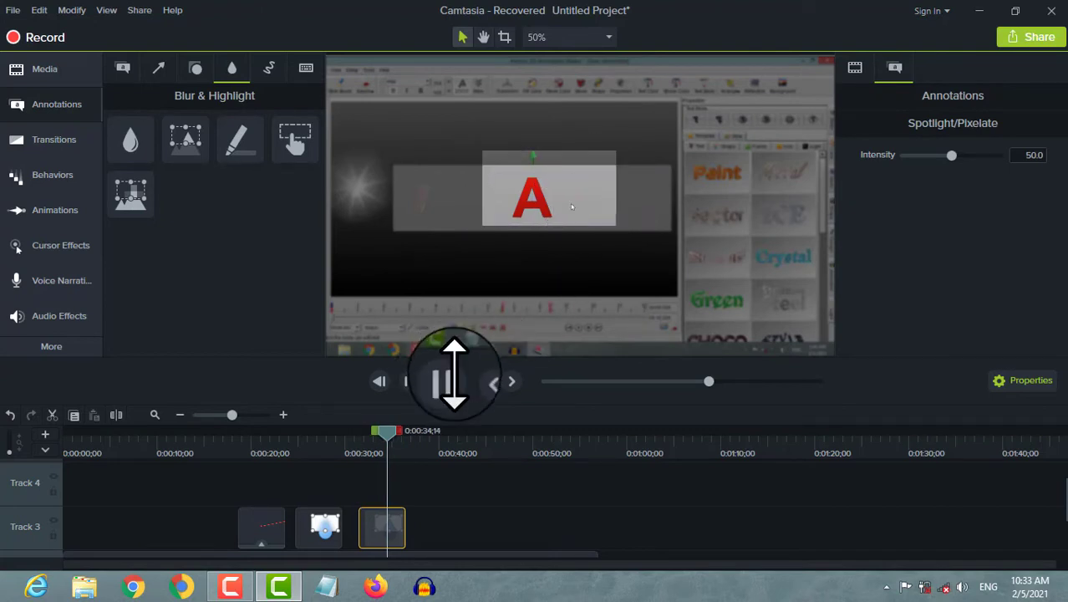
left_click(445, 381)
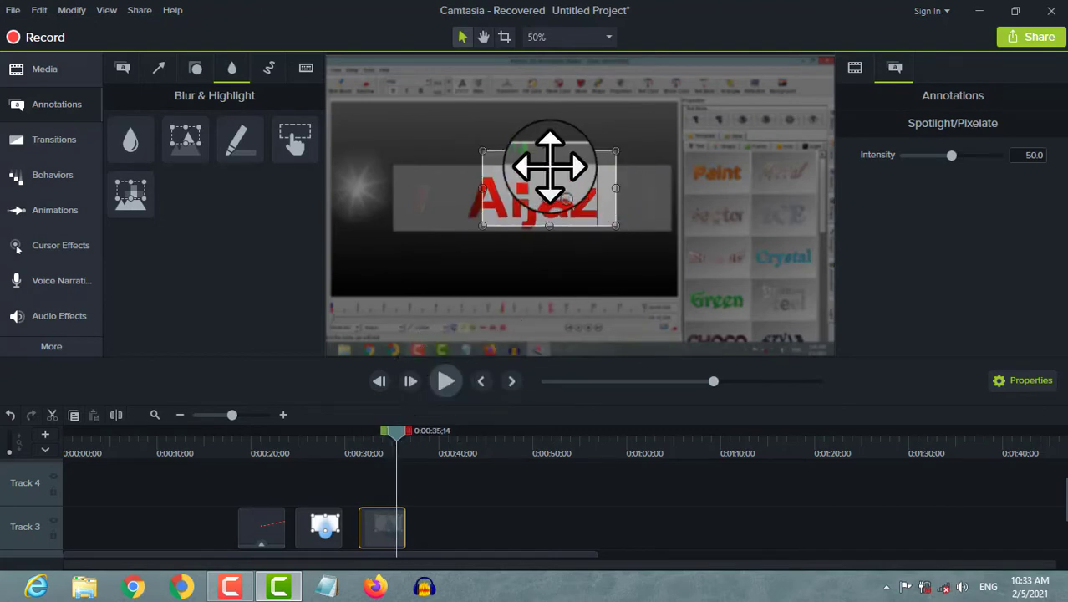
left_click(483, 211)
left_click_drag(478, 189, 390, 201)
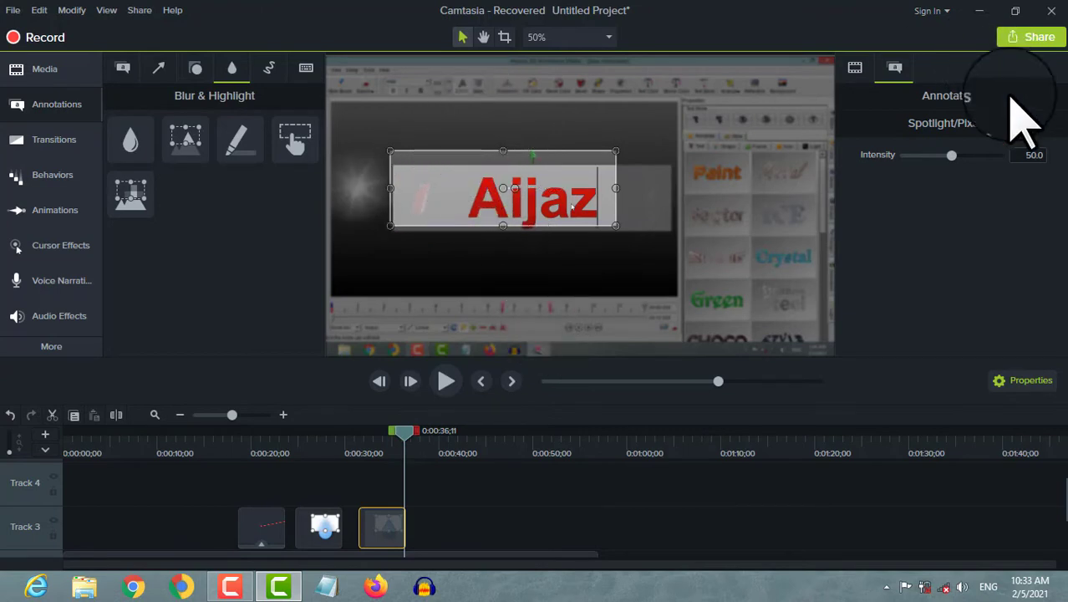
Step: Set the spotlight's intensity to 100 and extend it rightward and slightly downward around the gray band
left_click_drag(952, 156, 1044, 188)
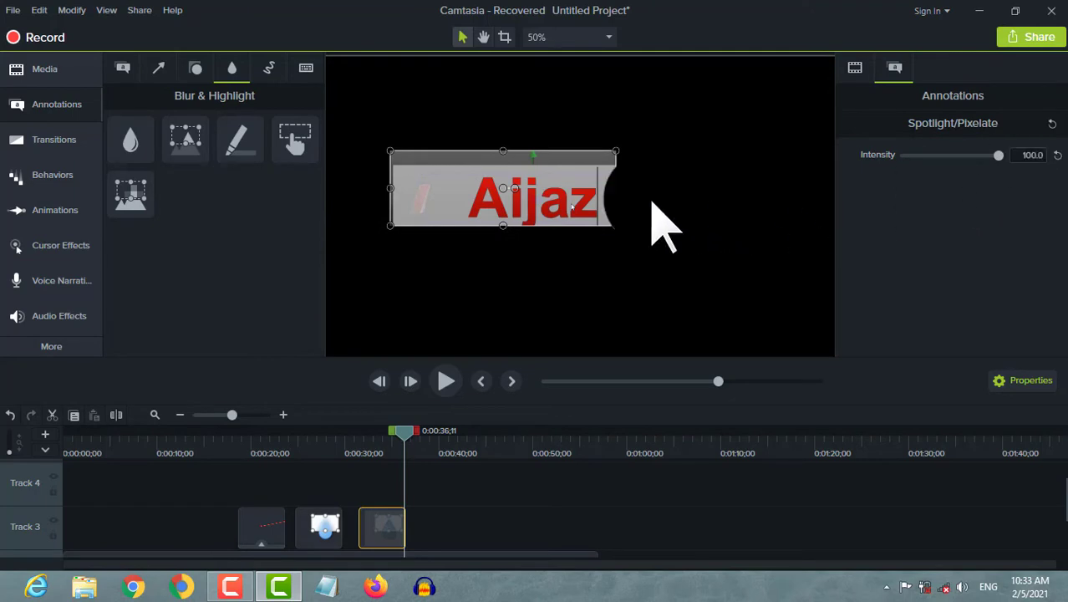
left_click(577, 229)
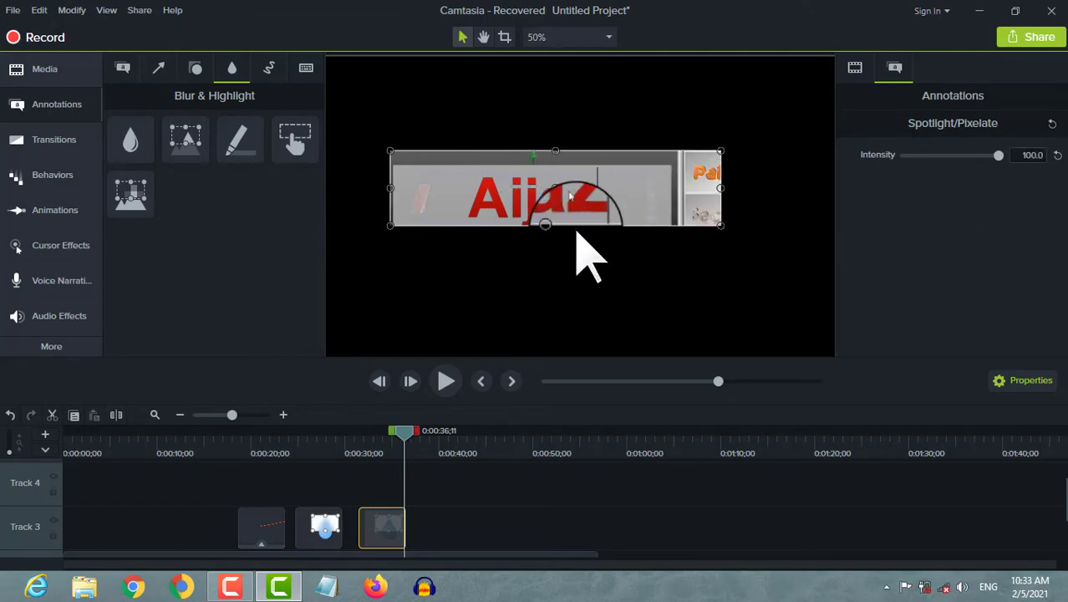
left_click_drag(559, 224, 558, 242)
Step: Play back the spotlight section from about 0:00:31 and stop at 0:00:37;06
left_click_drag(391, 447, 361, 458)
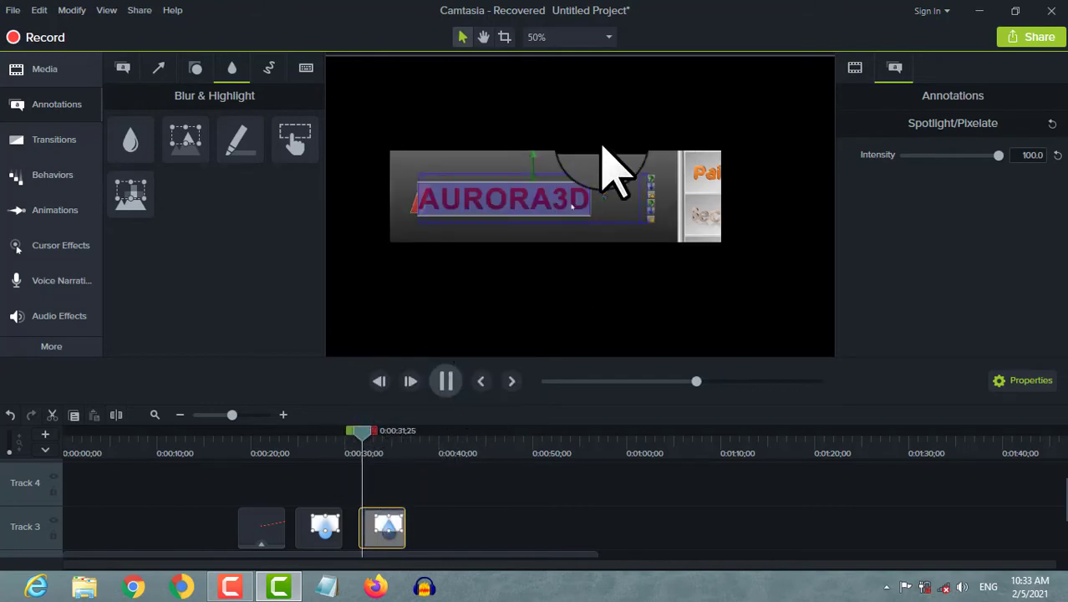
left_click(571, 219)
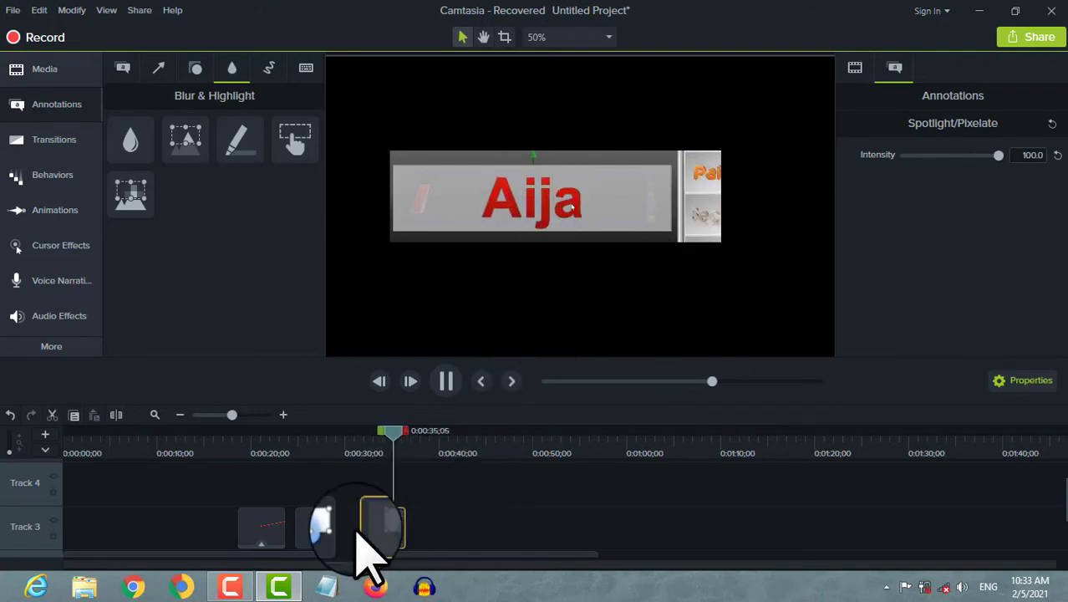
left_click(528, 213)
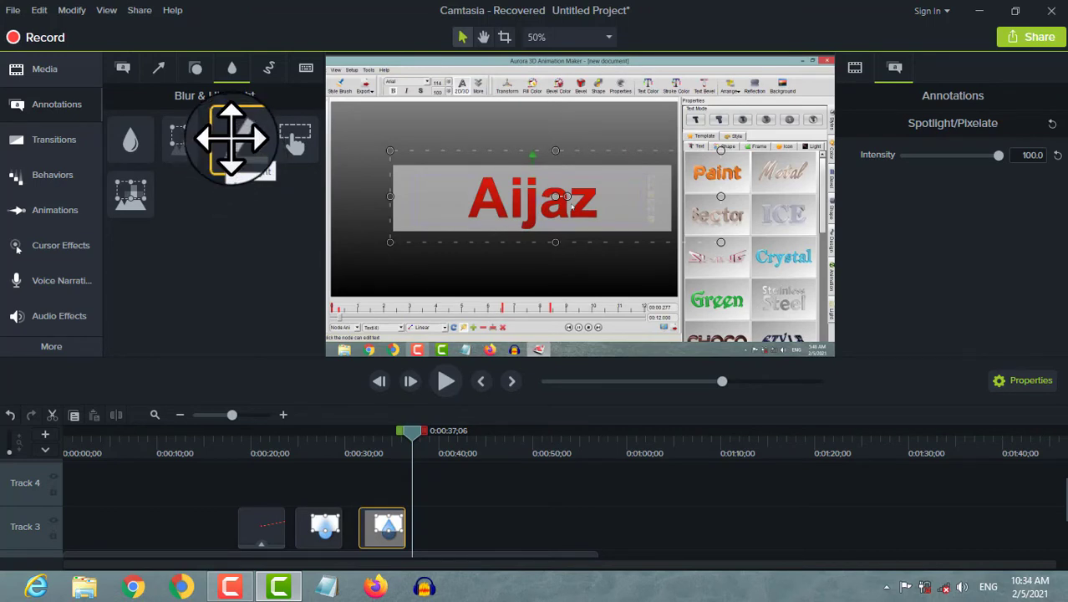
Step: Add a Highlighter annotation over the text style thumbnails at X 426.0, Y 0.0 and change its fill to purple
mouse_move(232, 138)
left_mouse_down()
mouse_move(655, 138)
mouse_move(725, 186)
mouse_move(741, 177)
left_mouse_up()
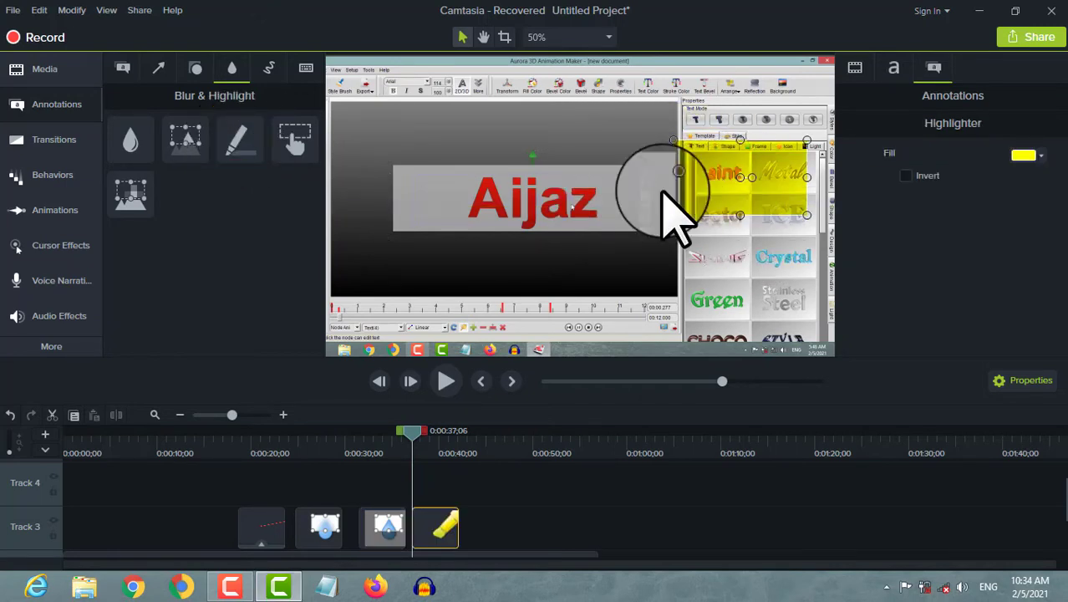
mouse_move(738, 221)
left_mouse_down()
mouse_move(727, 202)
mouse_move(734, 220)
left_mouse_up()
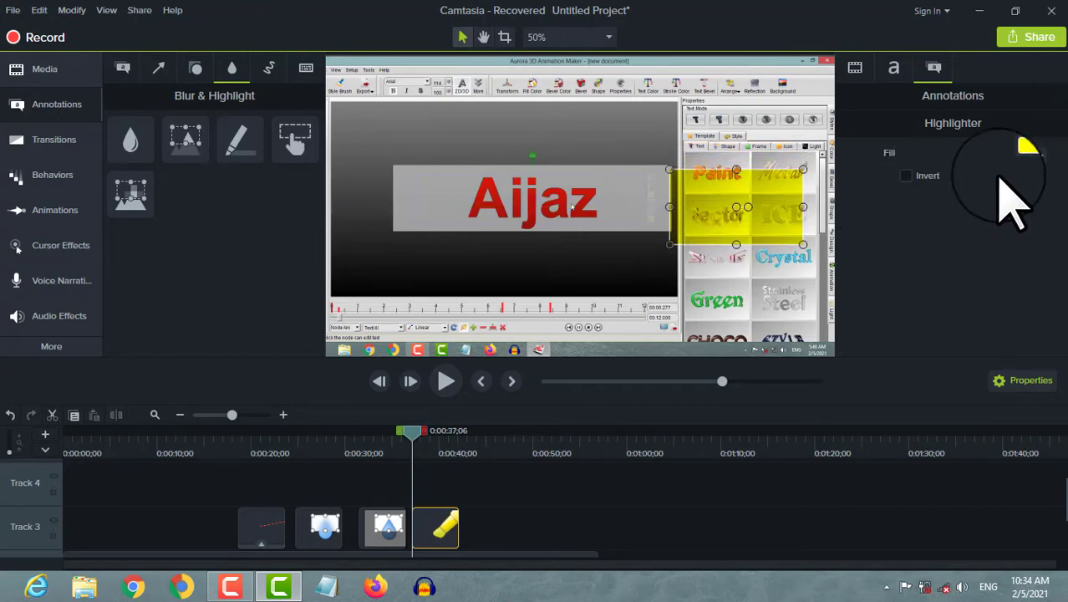
left_click(1038, 157)
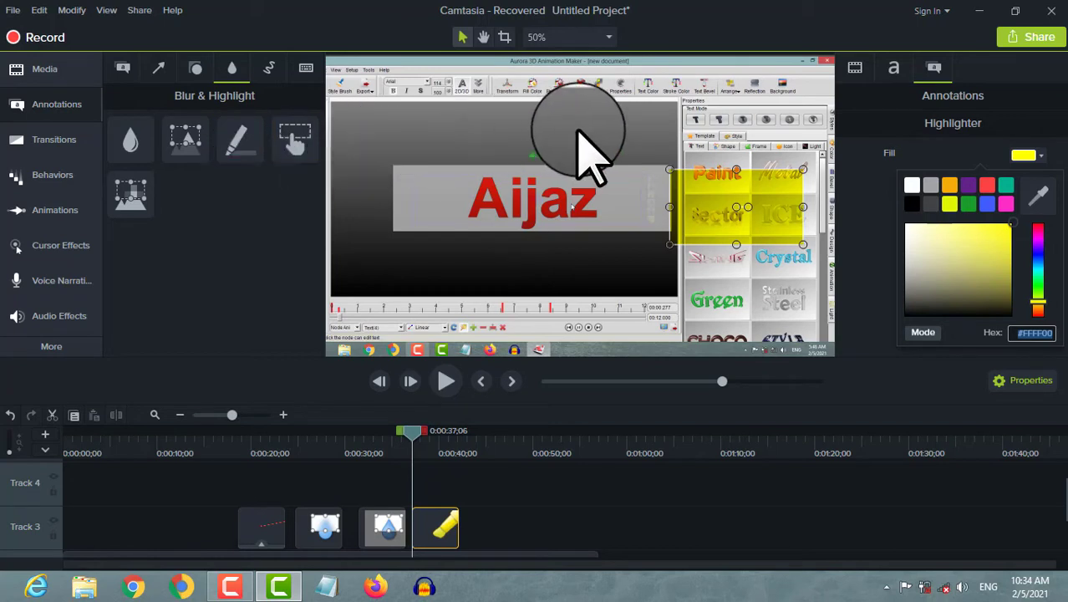
left_click(967, 185)
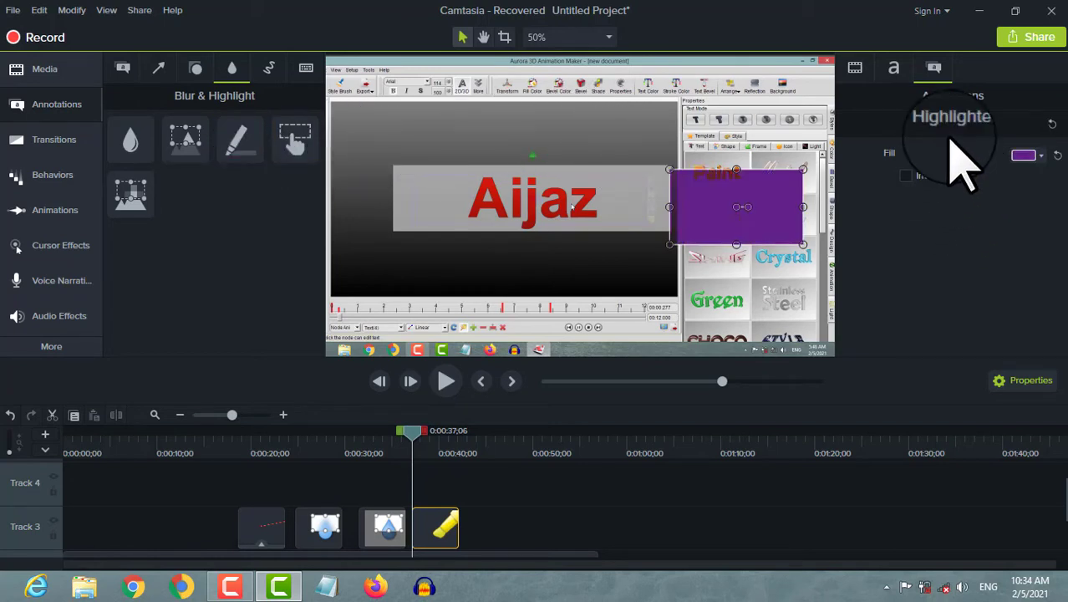
Step: Enter a name as the highlighter's text and set its font to Arial Black Bold
left_click(894, 68)
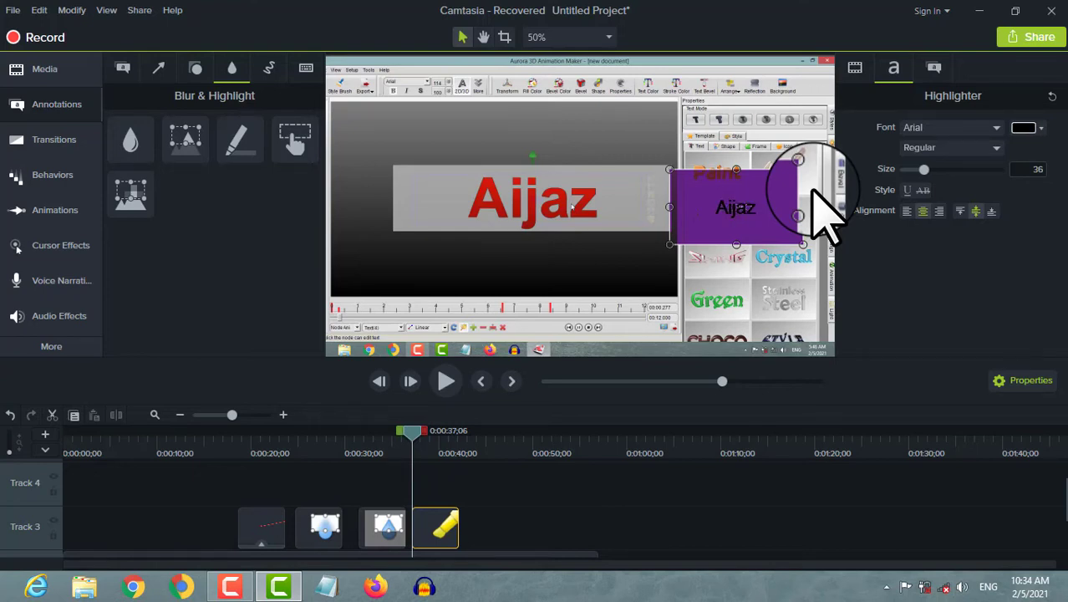
left_click(928, 130)
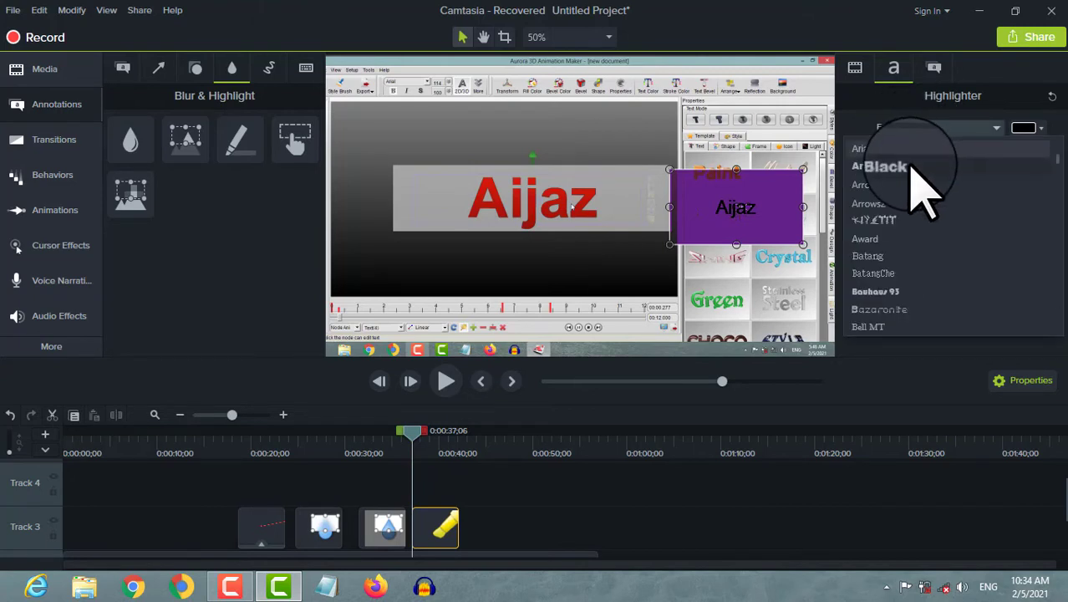
left_click(910, 166)
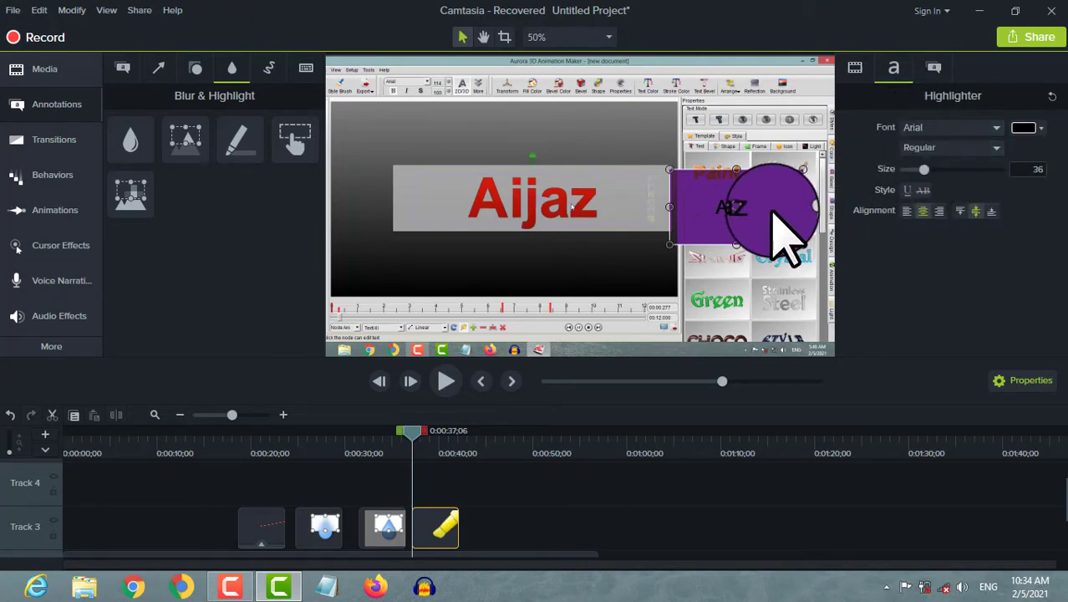
double_click(717, 219)
left_click(930, 132)
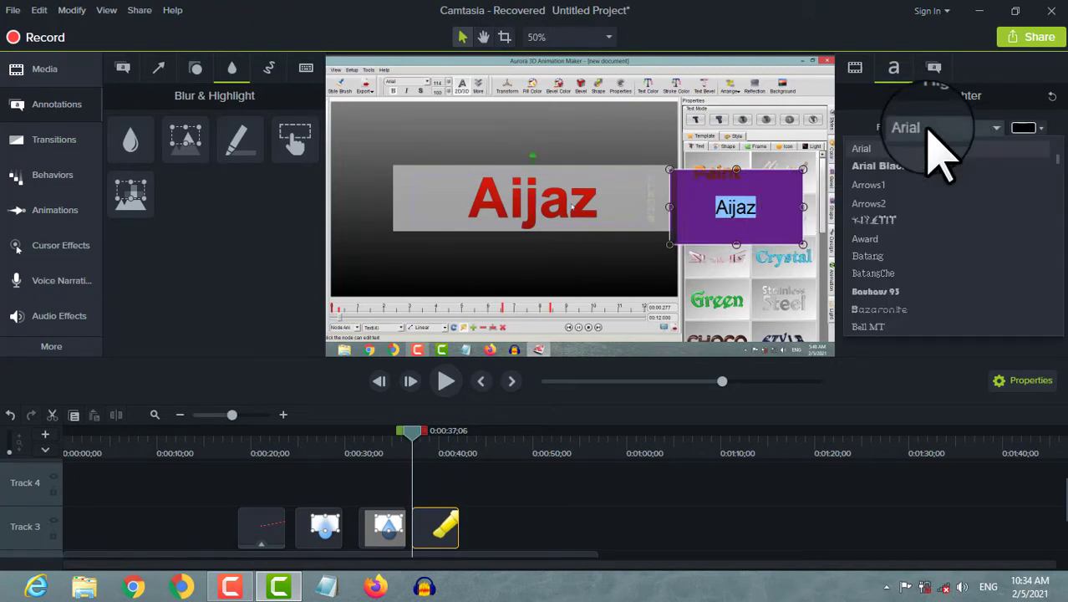
left_click(895, 167)
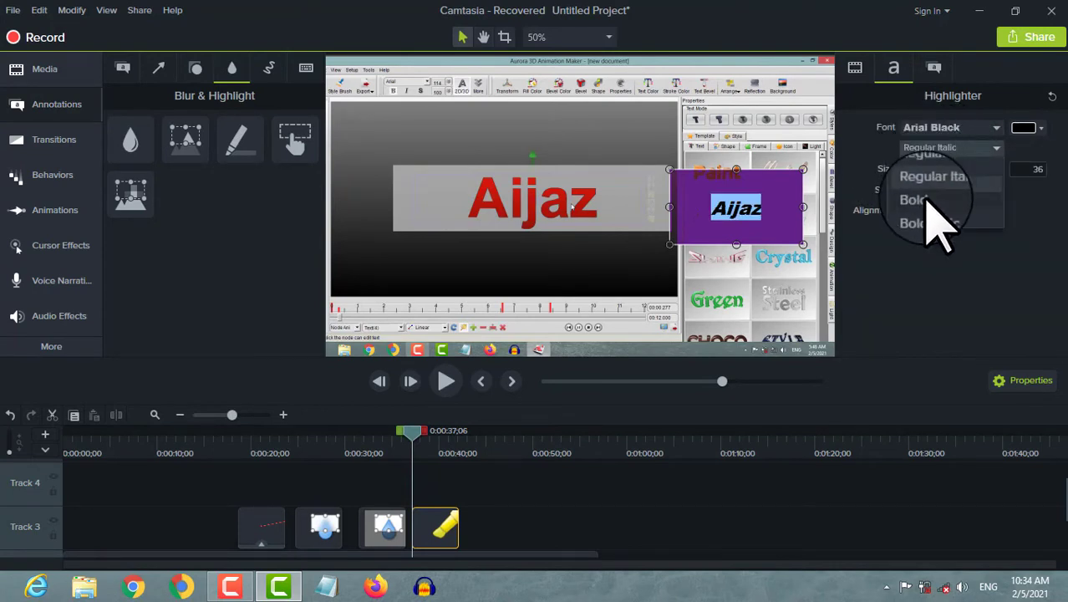
left_click(926, 200)
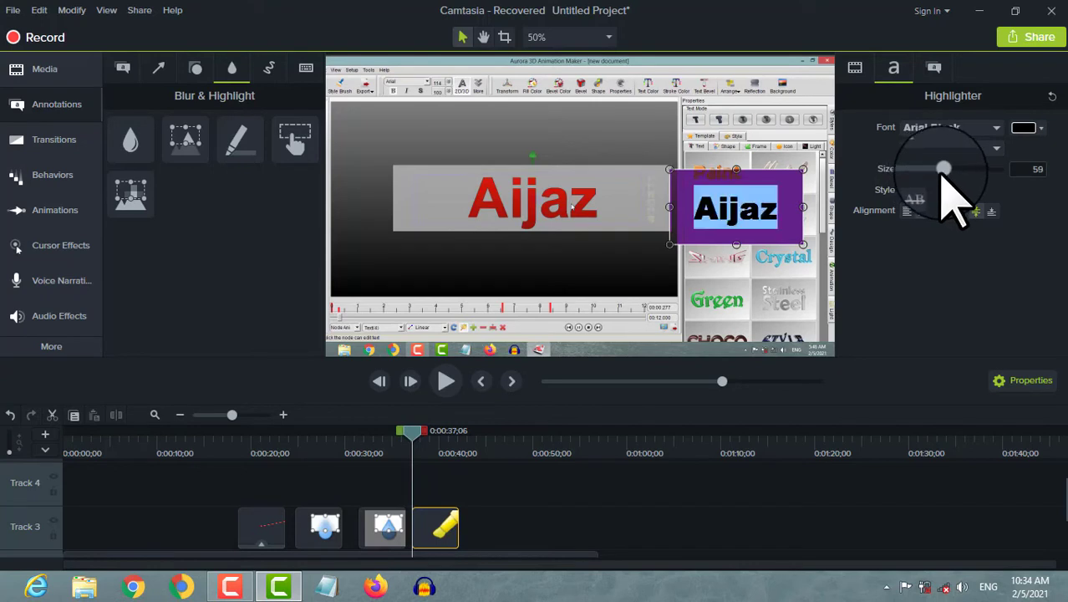
Step: Set the highlighter's text to size 49, underline it and color it yellow
left_click(933, 173)
left_click(907, 191)
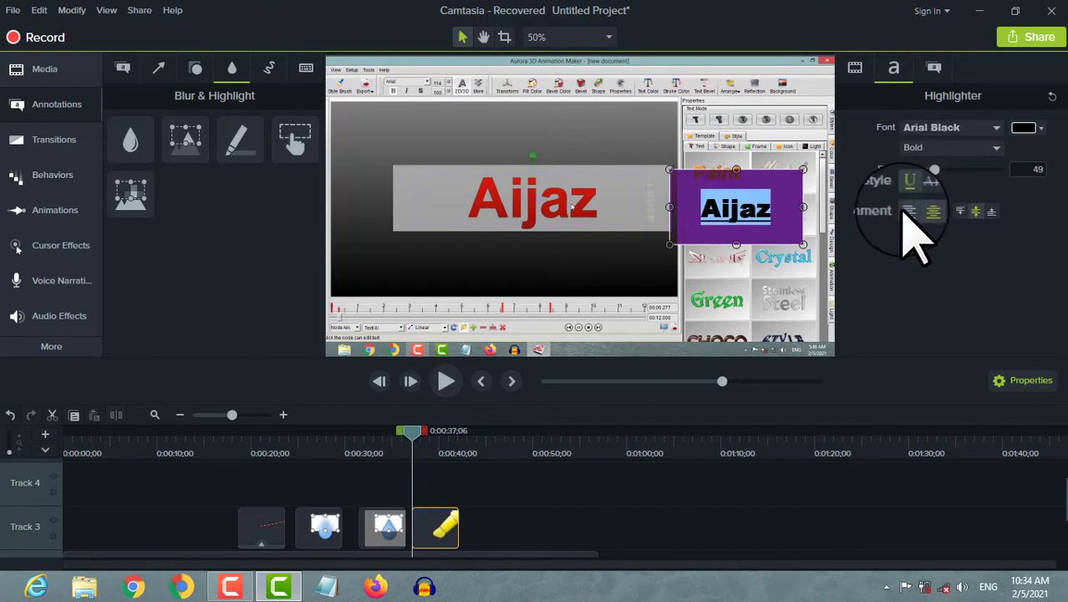
left_click(1026, 130)
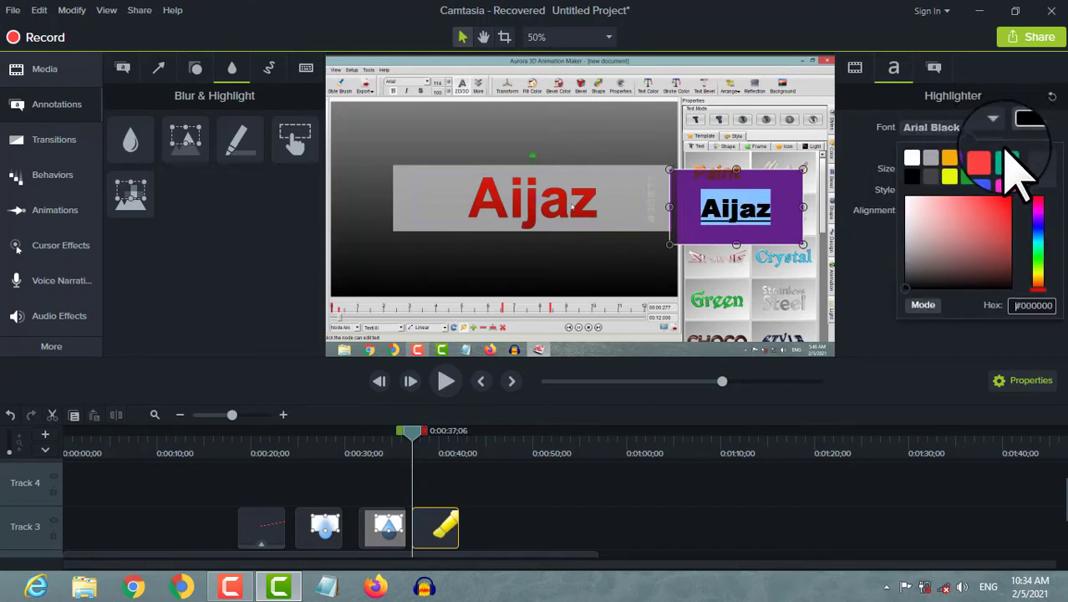
left_click(950, 176)
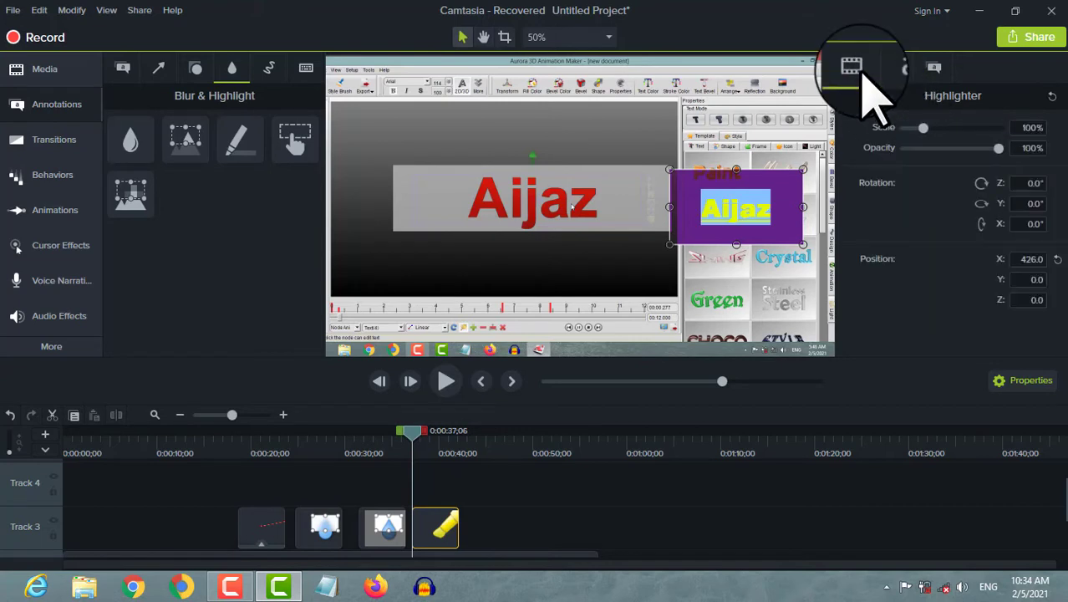
Step: Scale the purple highlighter to 145.7% and move it over the large red name at X -76.0, Y 0.0
left_click_drag(929, 131, 959, 143)
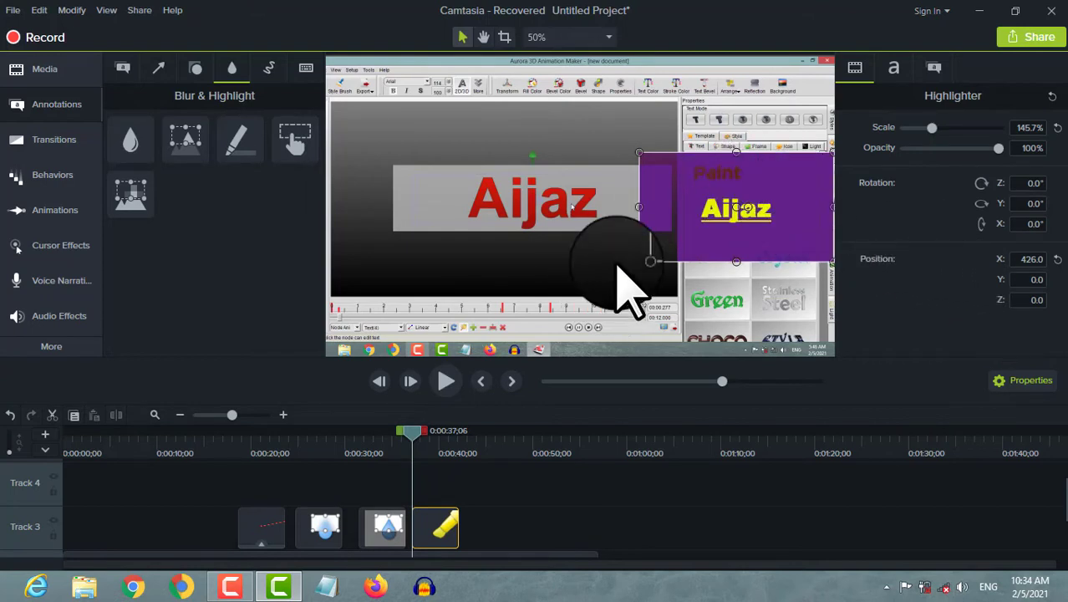
mouse_move(686, 210)
left_mouse_down()
mouse_move(535, 219)
mouse_move(405, 151)
mouse_move(374, 174)
mouse_move(384, 205)
mouse_move(372, 203)
left_mouse_up()
mouse_move(452, 238)
left_mouse_down()
mouse_move(505, 214)
mouse_move(711, 211)
mouse_move(537, 226)
left_mouse_up()
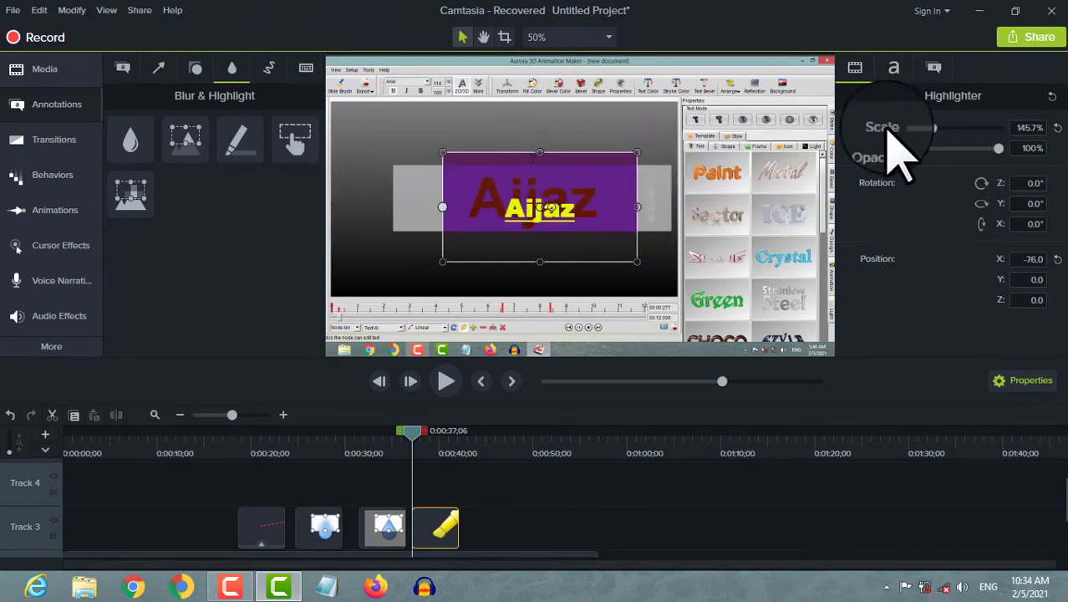
left_click(929, 70)
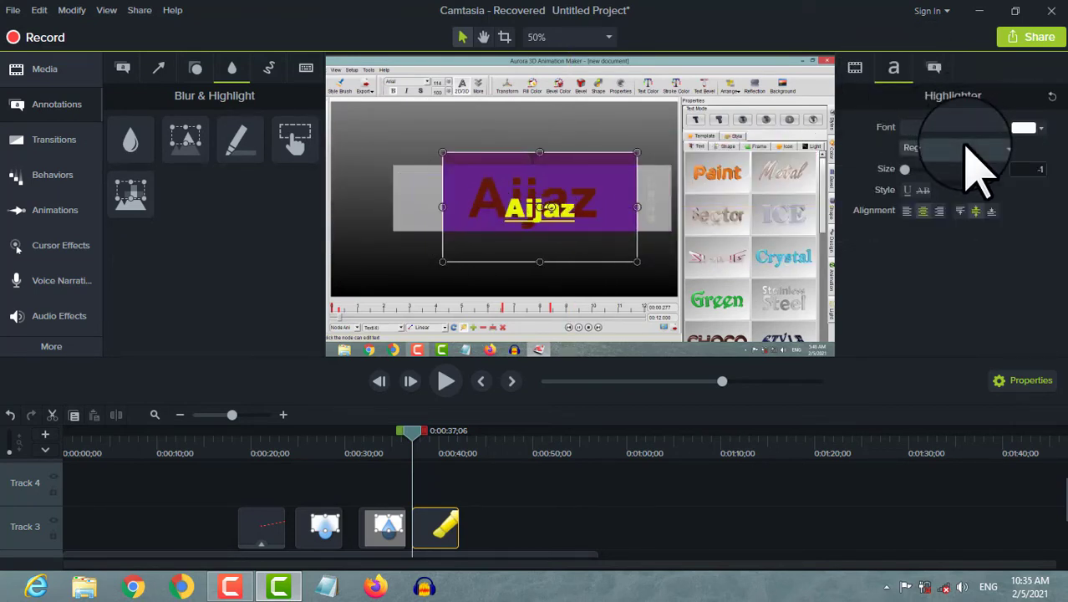
left_click(974, 131)
left_click(869, 126)
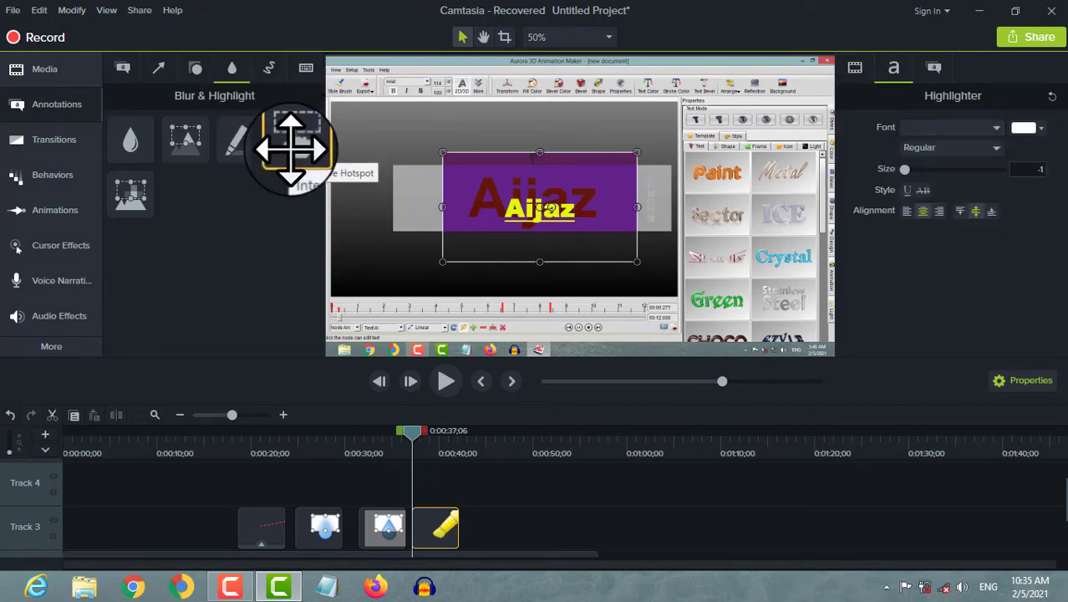
Step: Add an Interactive Hotspot after the highlighter clip on Track 3, enlarge its area and move it to X 317.5, Y 0.0
left_click_drag(290, 149, 481, 527)
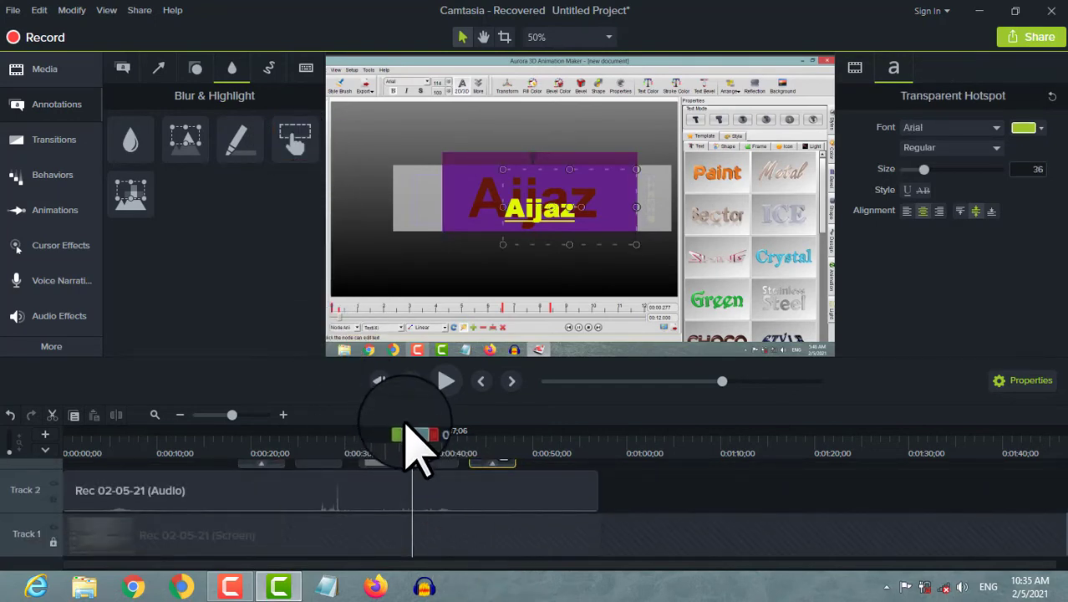
left_click_drag(418, 441, 472, 458)
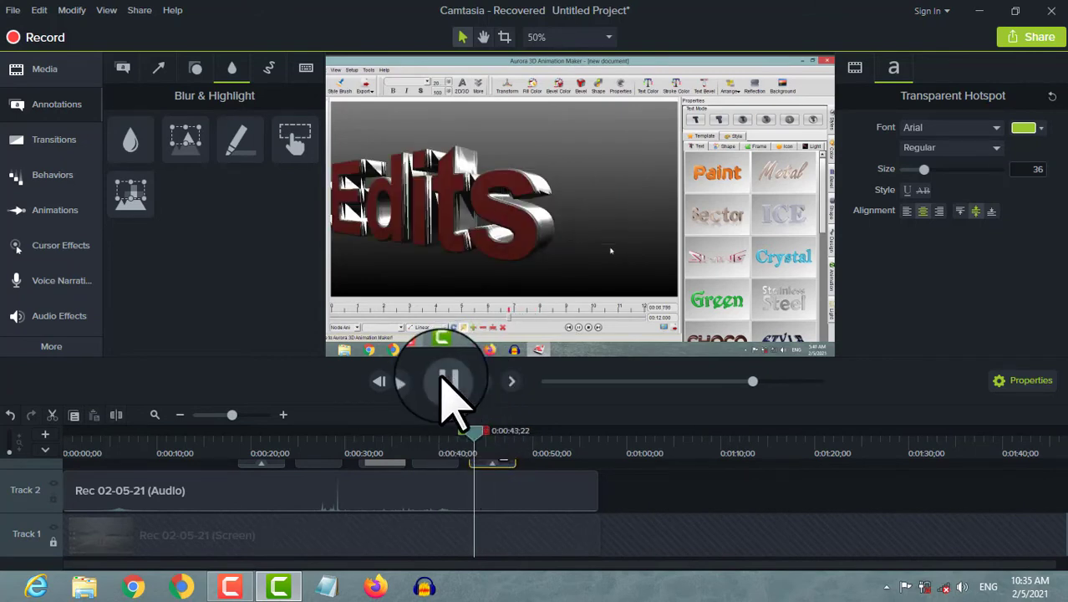
left_click(494, 462)
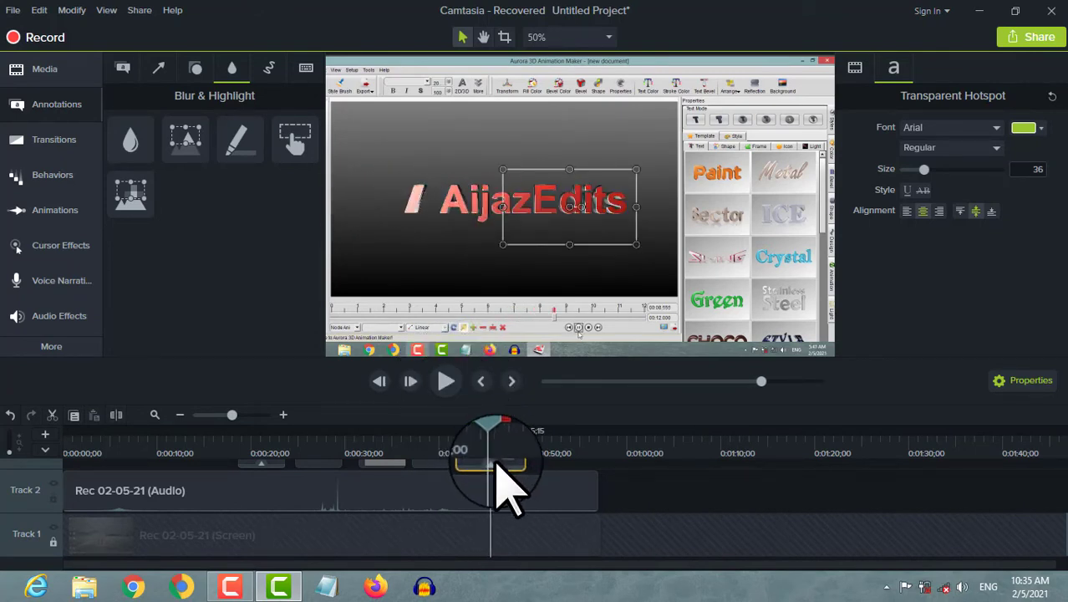
scroll(501, 483, "up", 2)
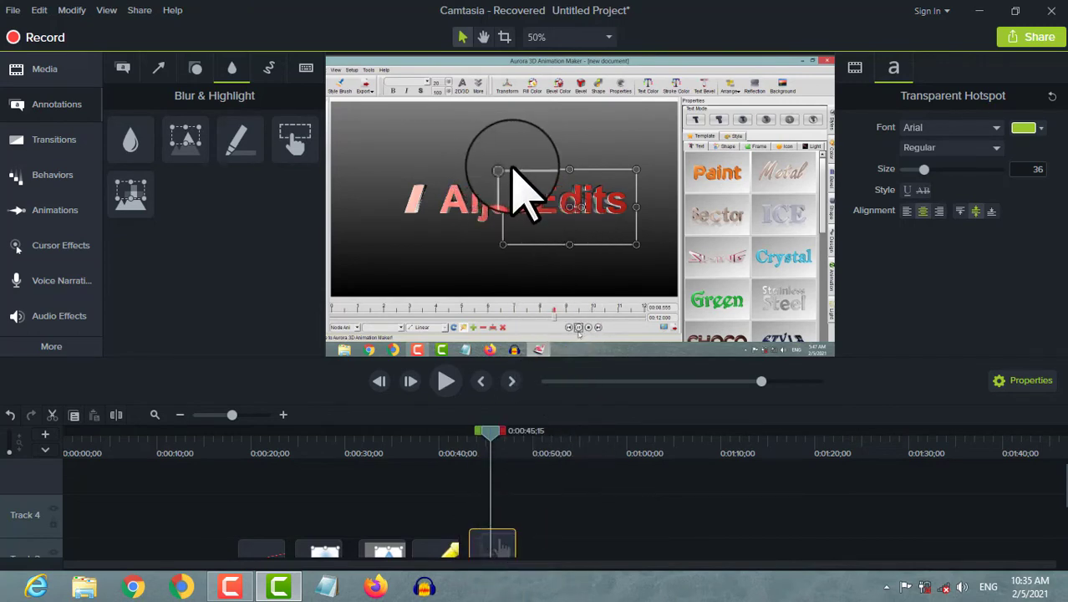
left_click_drag(500, 172, 400, 133)
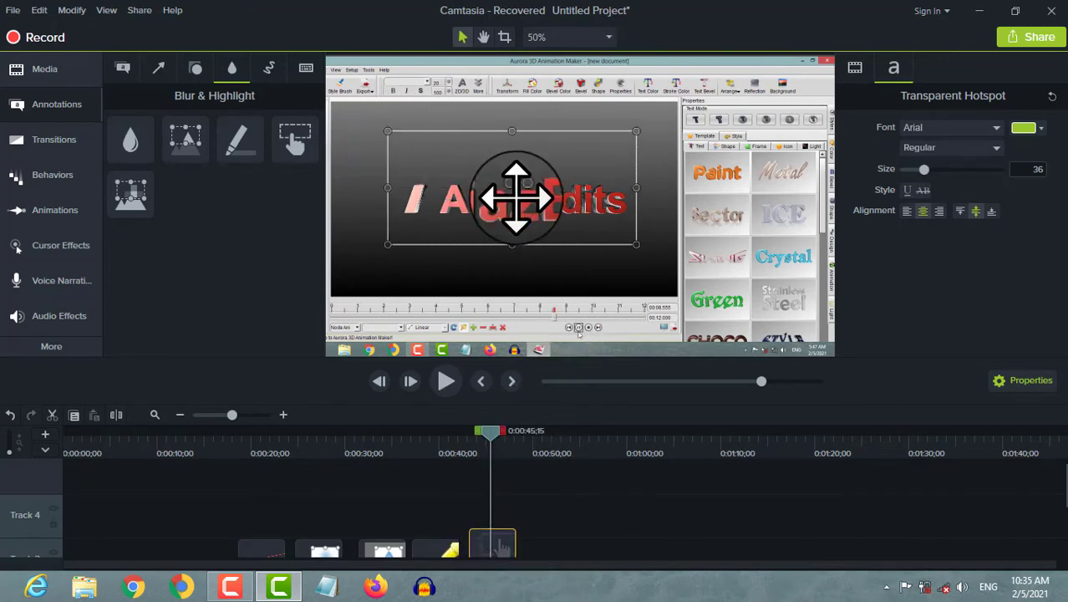
left_click_drag(513, 190, 665, 242)
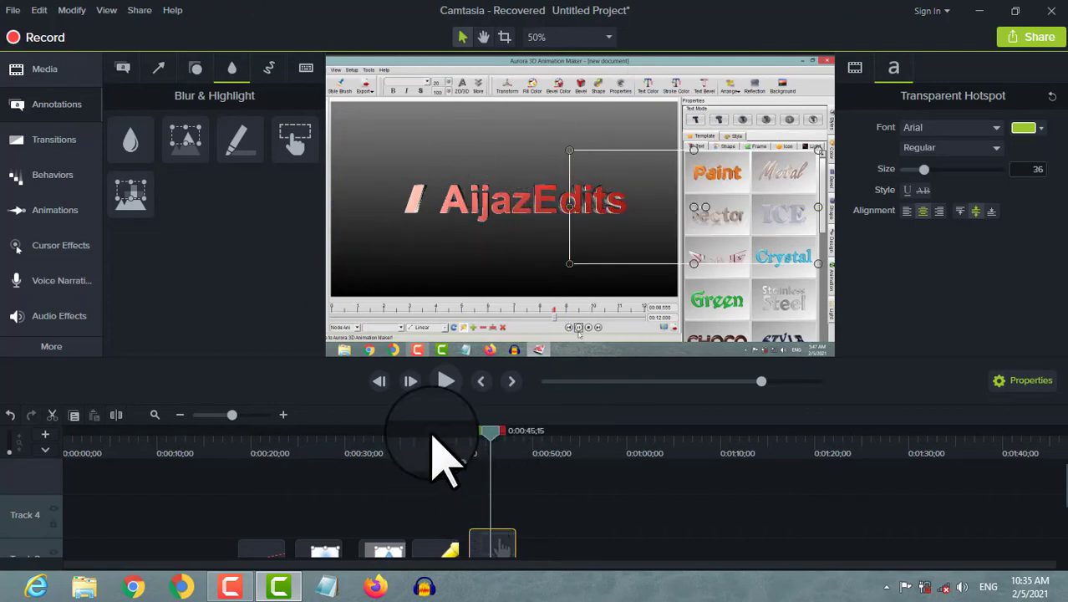
Step: Preview the hotspot, scale it to 311% with 92% opacity, and move it to X -108.5, Y 38.0
left_click(447, 382)
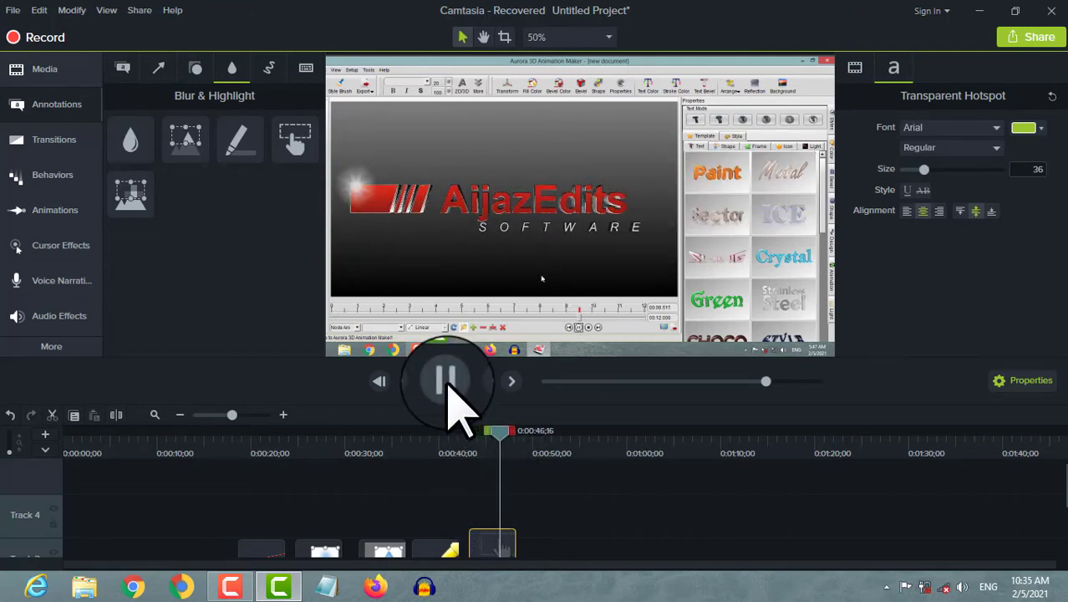
left_click(445, 381)
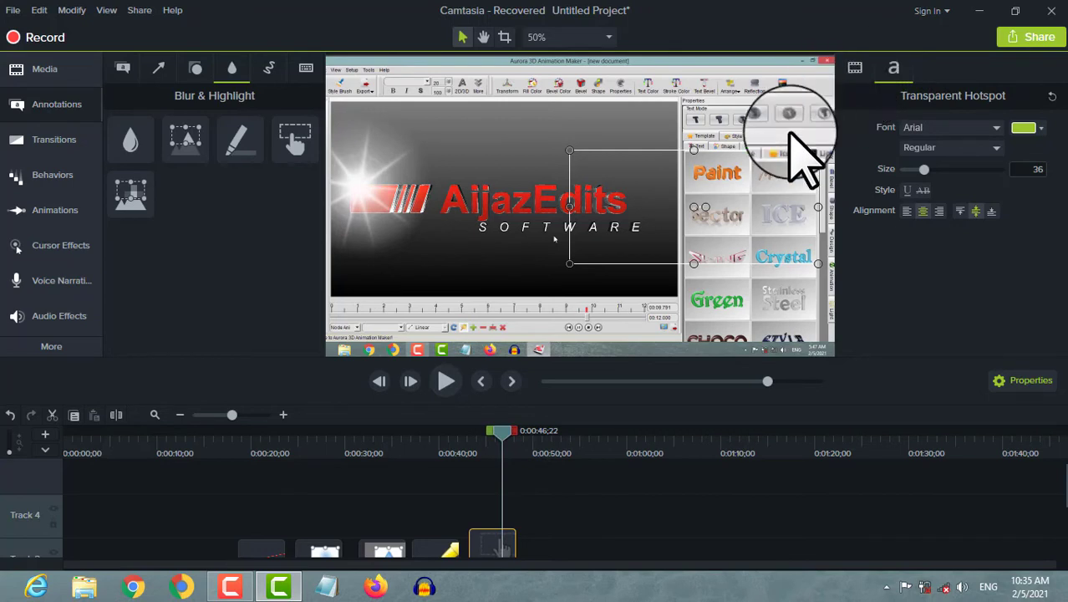
left_click(687, 228)
left_click_drag(949, 127, 948, 152)
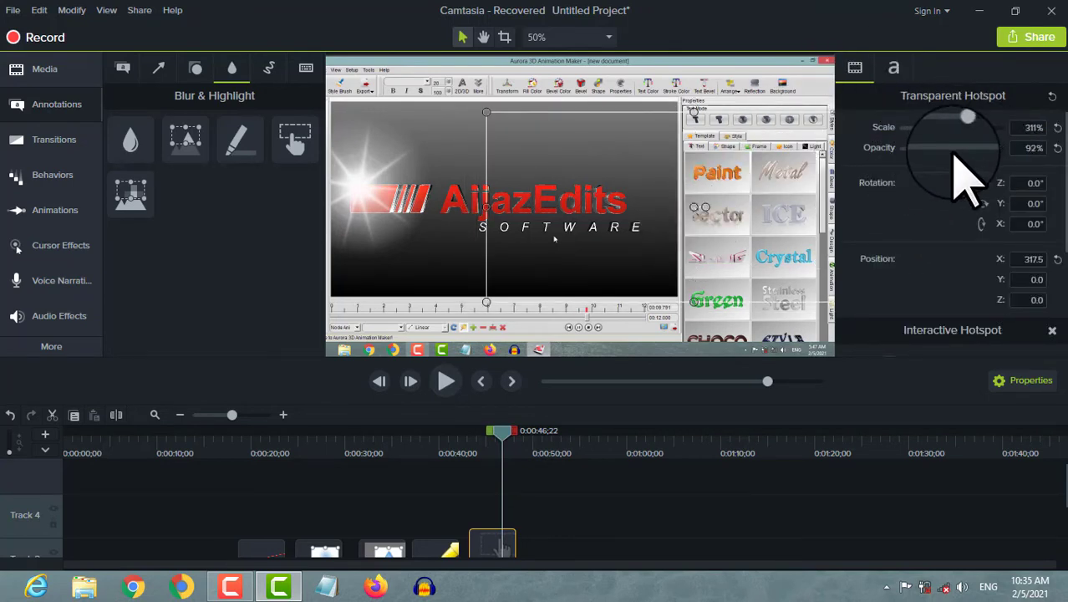
left_click_drag(738, 238, 570, 224)
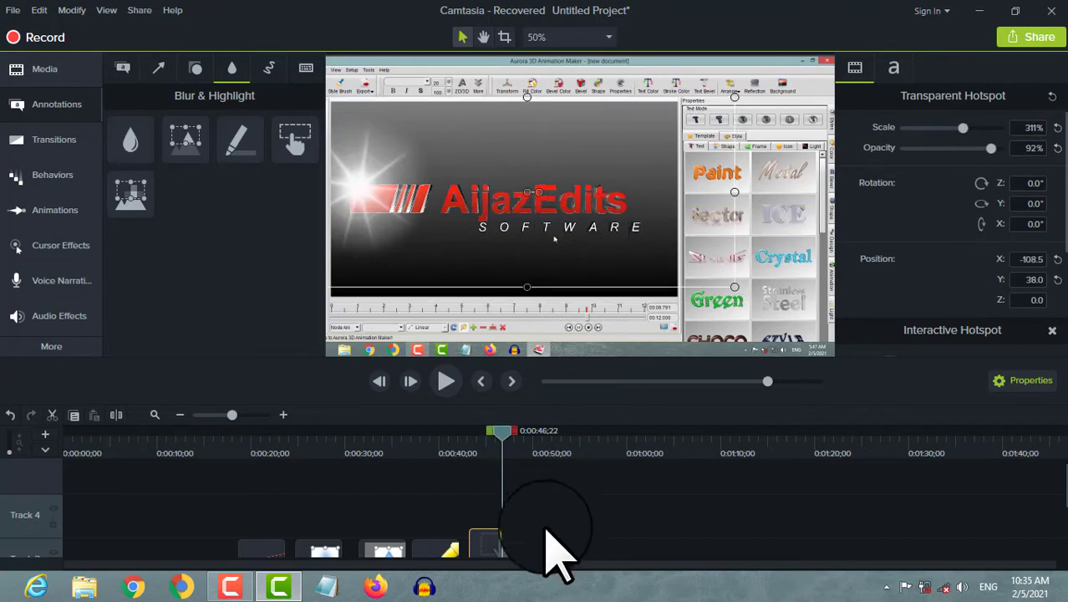
Step: Move the playhead to 0:00:47;27 and remove the hotspot clip from the timeline
scroll(501, 514, "down", 3)
scroll(493, 526, "up", 2)
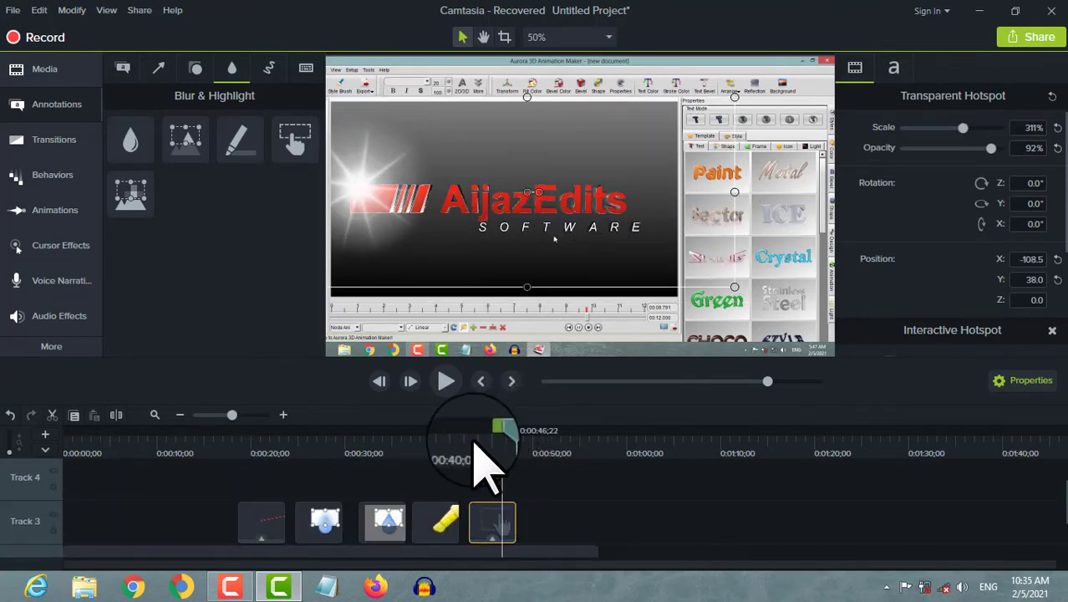
left_click_drag(474, 443, 513, 430)
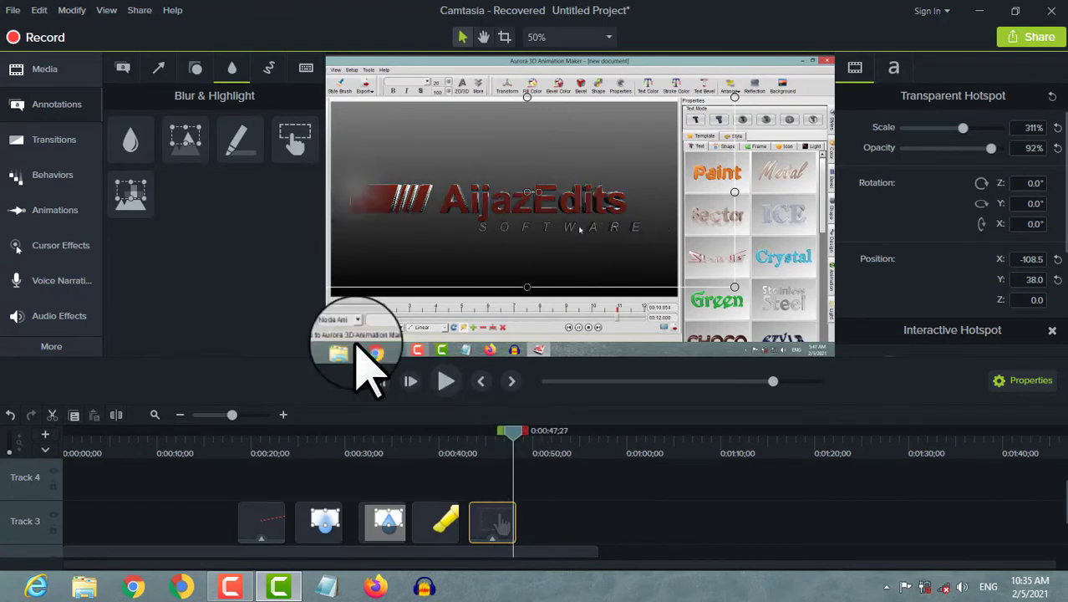
left_click(301, 142)
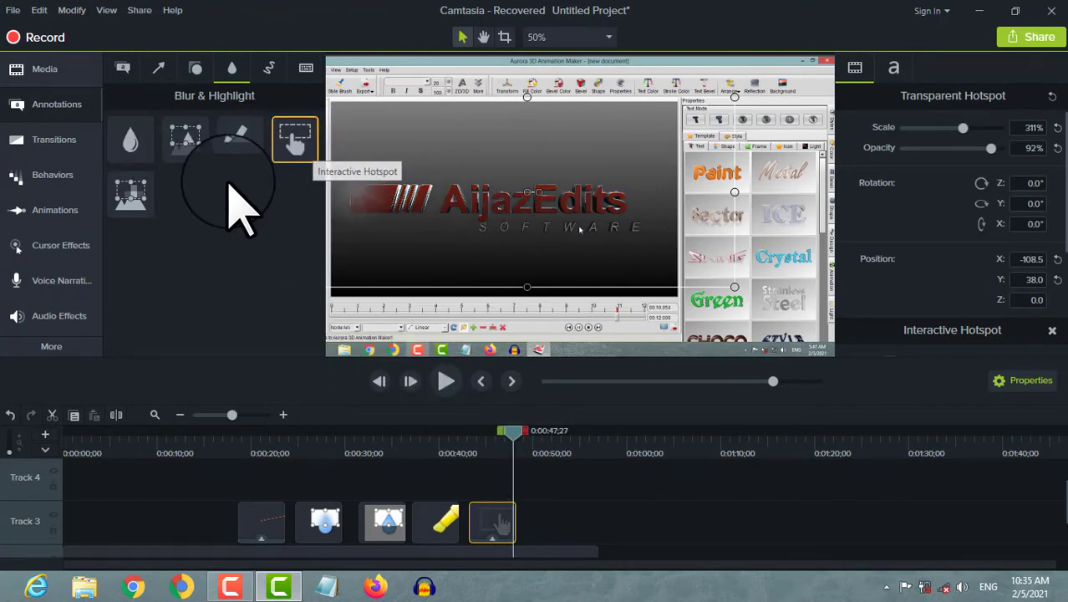
left_click_drag(132, 190, 521, 388)
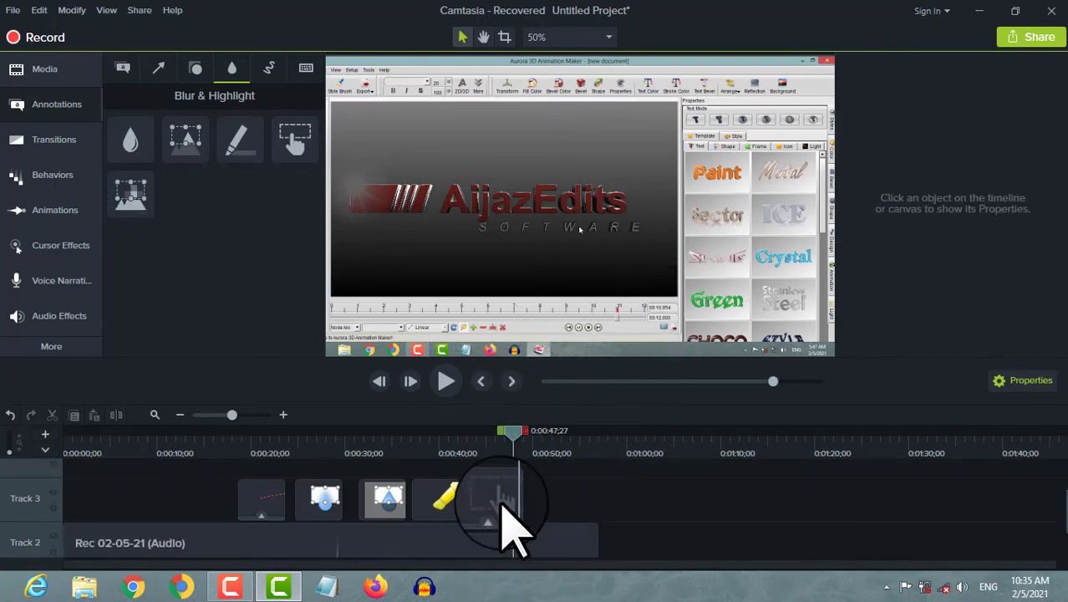
key("ctrl+z")
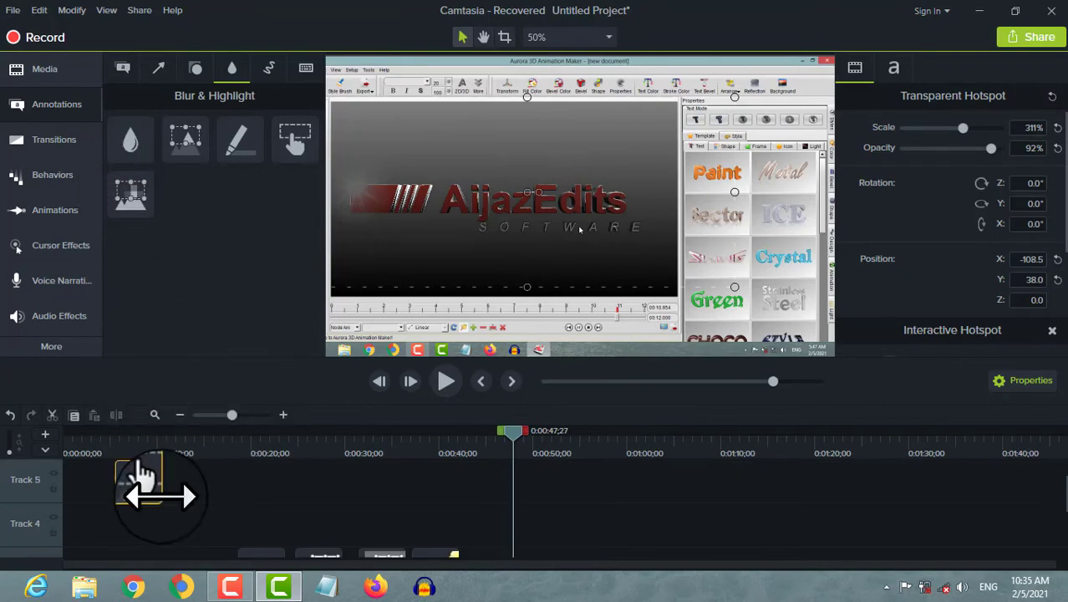
left_click_drag(142, 468, 489, 531)
Step: Add a Pixelate annotation to Track 3 at the playhead, position it at X -102.0, Y -24.0 and scale it to 500%
left_click_drag(132, 196, 499, 535)
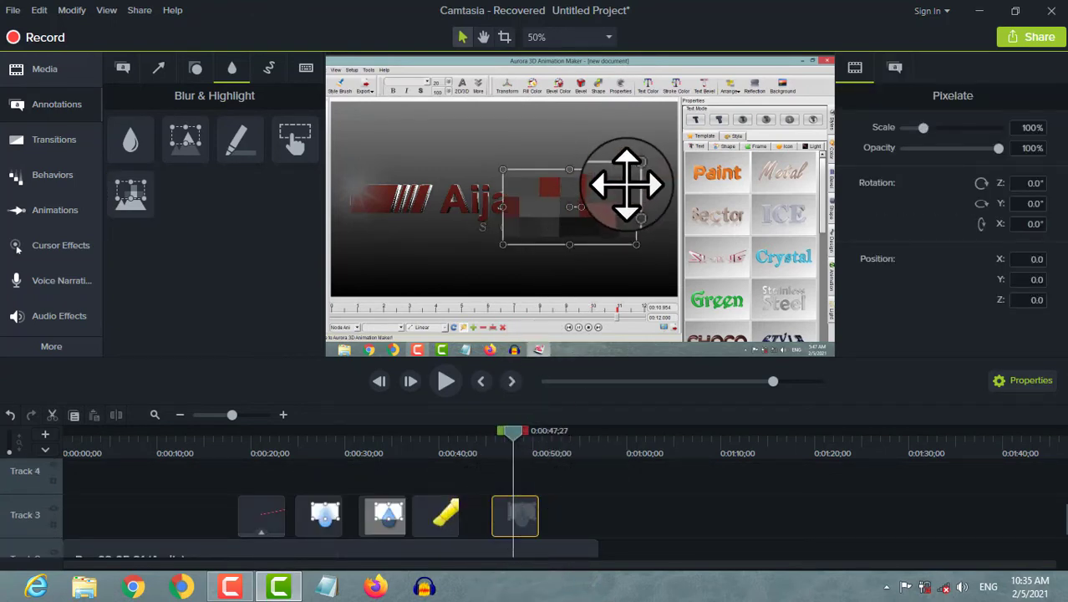
left_click_drag(592, 239, 639, 205)
left_click_drag(529, 234, 535, 272)
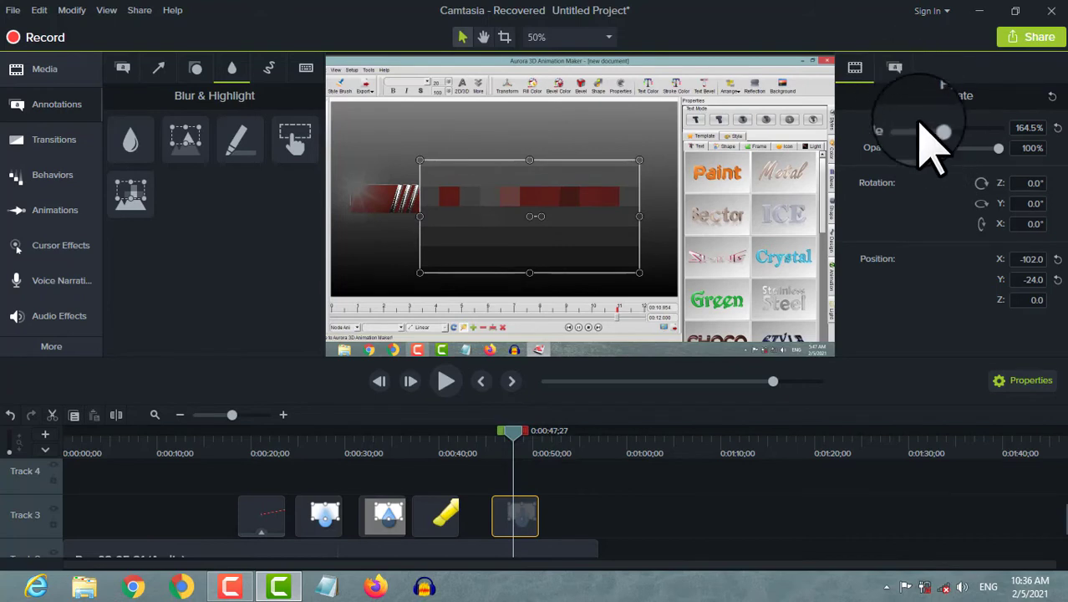
left_click_drag(936, 129, 1005, 142)
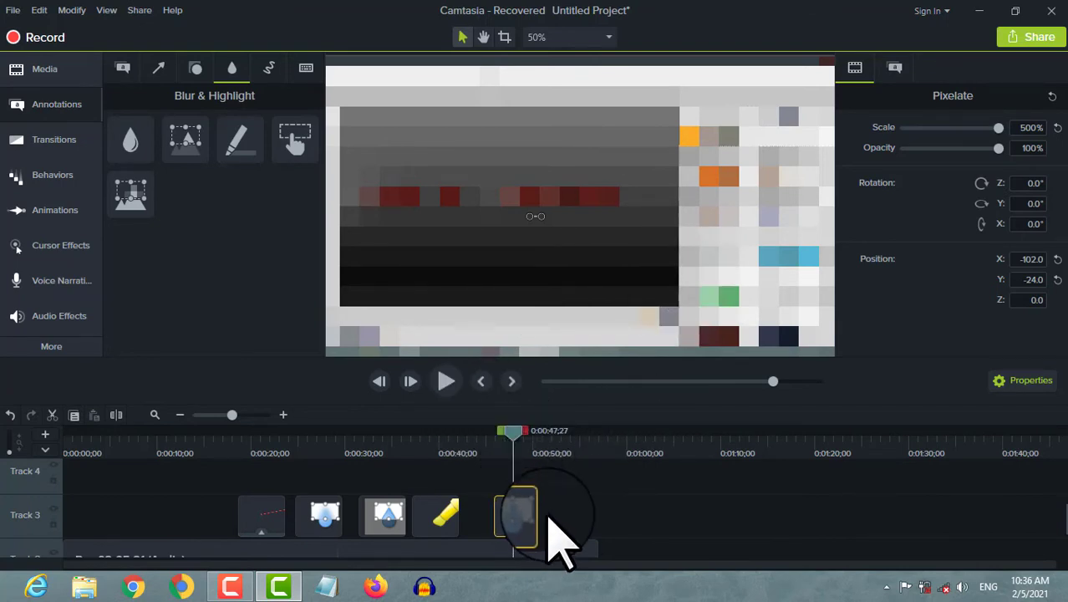
Step: Lengthen the Pixelate clip to about 15 seconds and move it directly behind the highlighter clip on Track 3
left_click(560, 509)
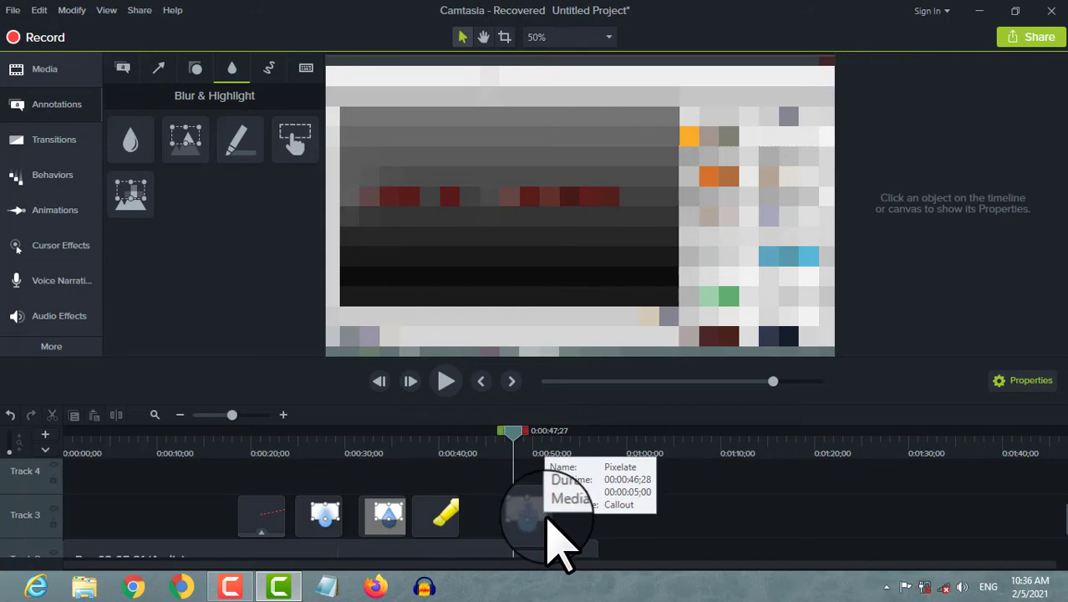
left_click_drag(549, 516, 680, 530)
mouse_move(555, 516)
left_mouse_down()
mouse_move(506, 518)
mouse_move(516, 533)
left_mouse_up()
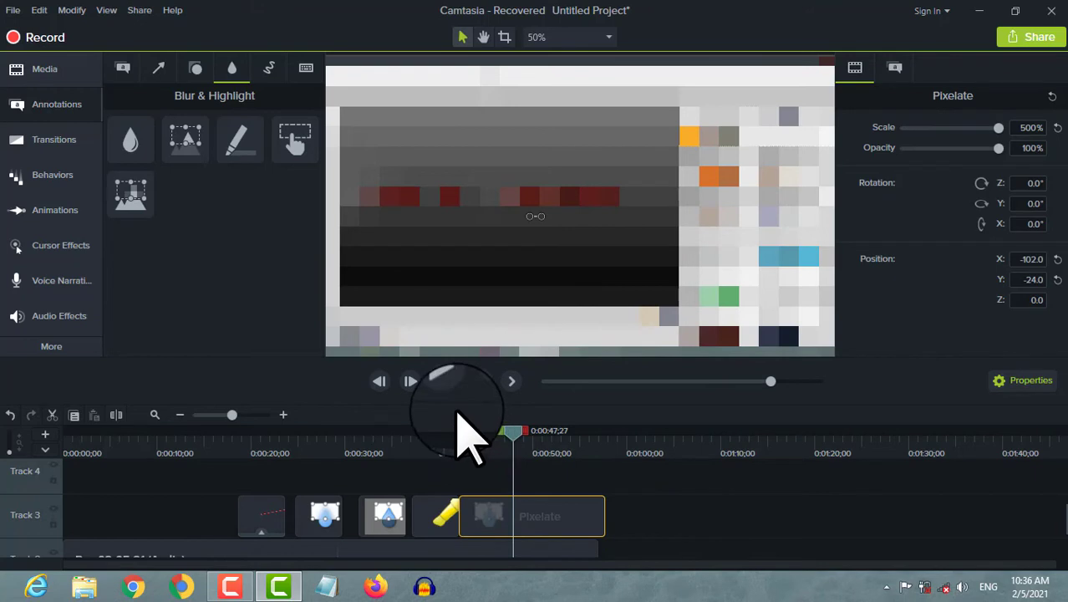
Step: Show the Sketch Motion annotations and delete all annotation clips from Track 3
left_click(269, 71)
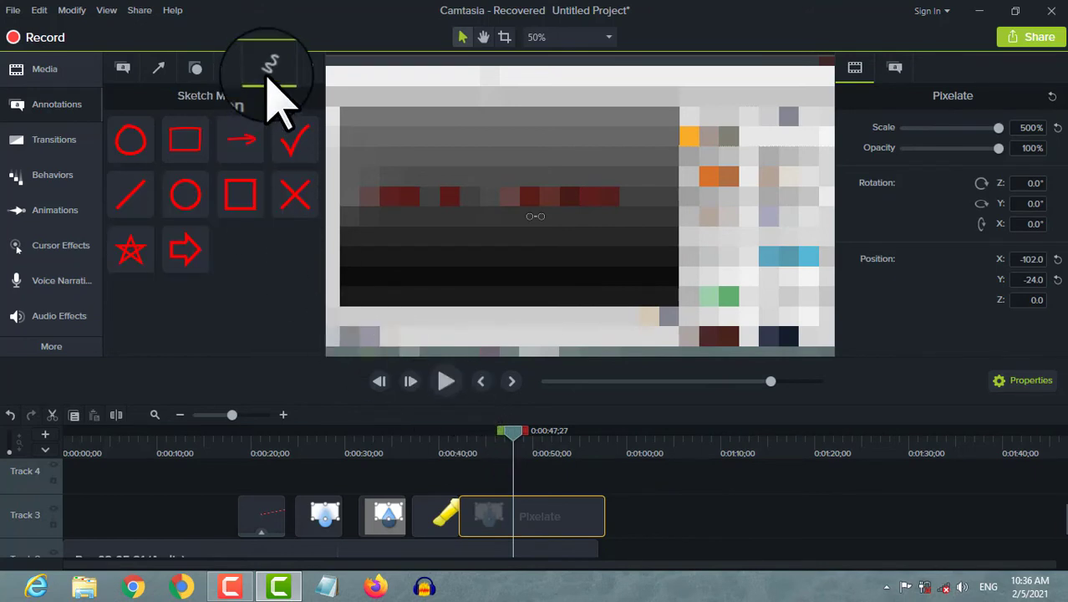
left_click(238, 134)
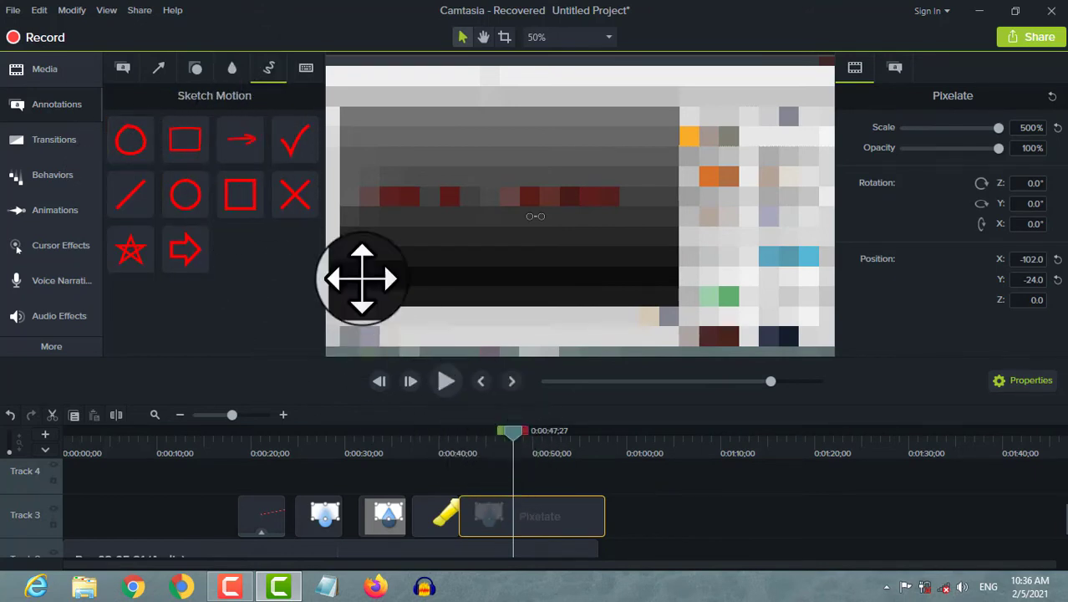
left_click(294, 194)
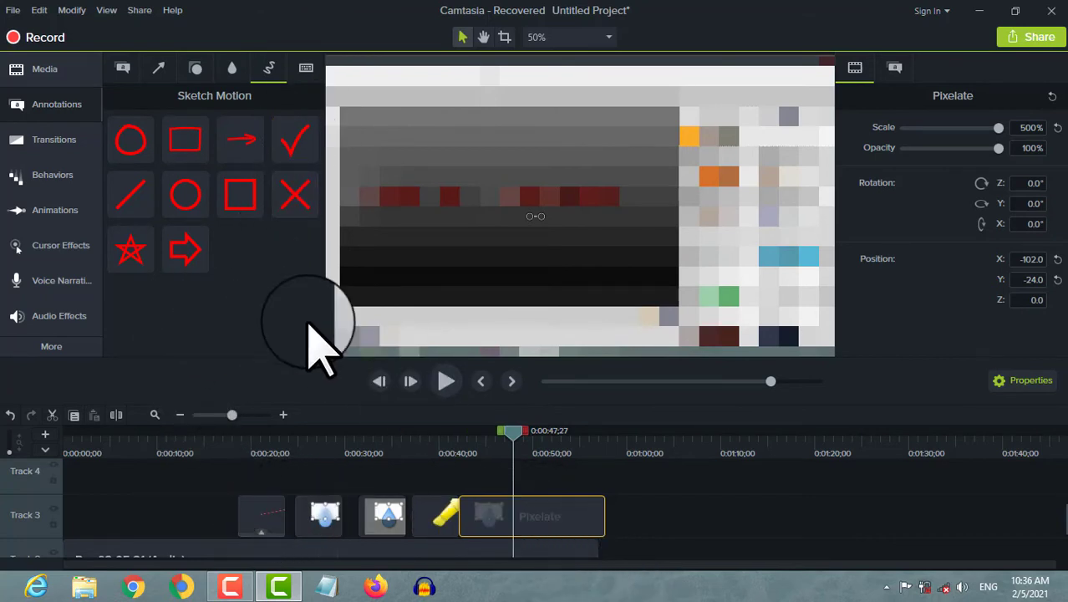
left_click_drag(693, 512, 245, 500)
right_click(249, 499)
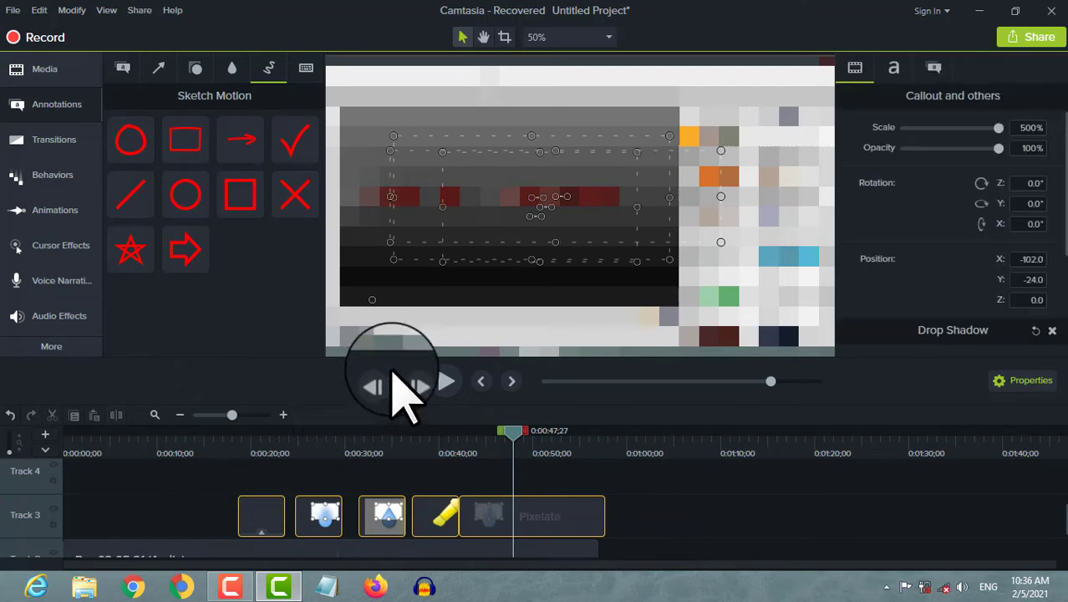
left_click(281, 248)
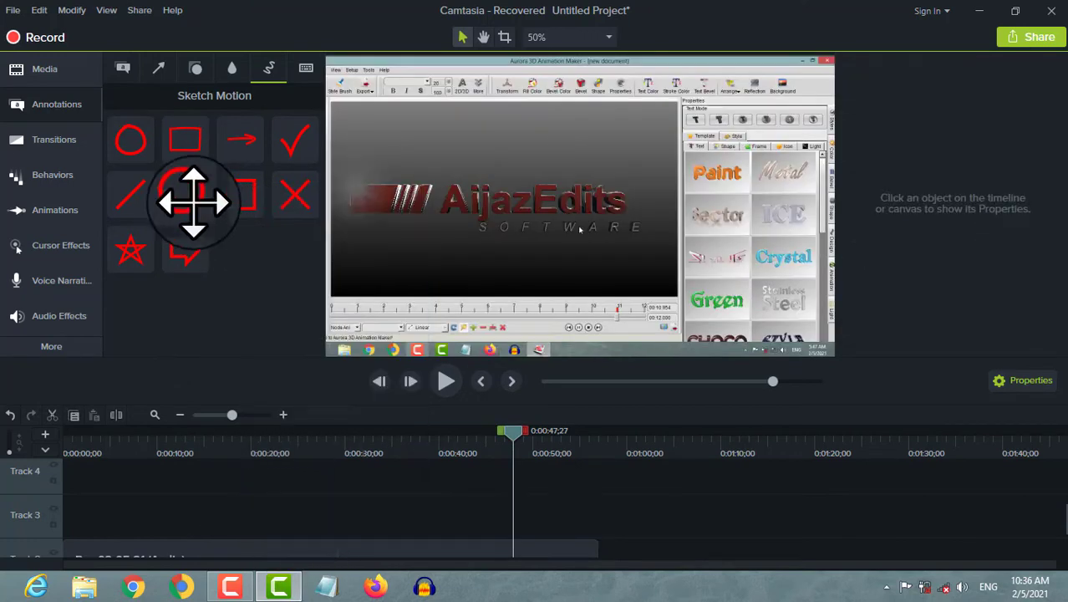
Step: Add a Sketch Motion Rectangle to Track 3, stretch it around the logo at 236.1% scale, X -170.0, Y -3.0, and preview its animation
mouse_move(191, 139)
left_mouse_down()
mouse_move(190, 154)
mouse_move(336, 388)
mouse_move(517, 580)
mouse_move(508, 552)
left_mouse_up()
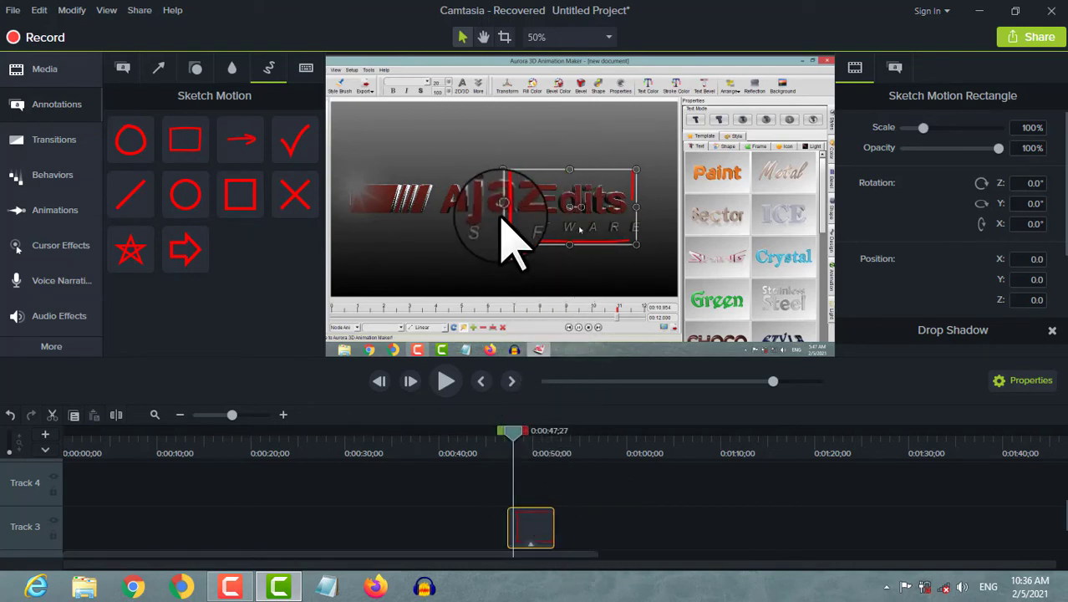
left_click(451, 206)
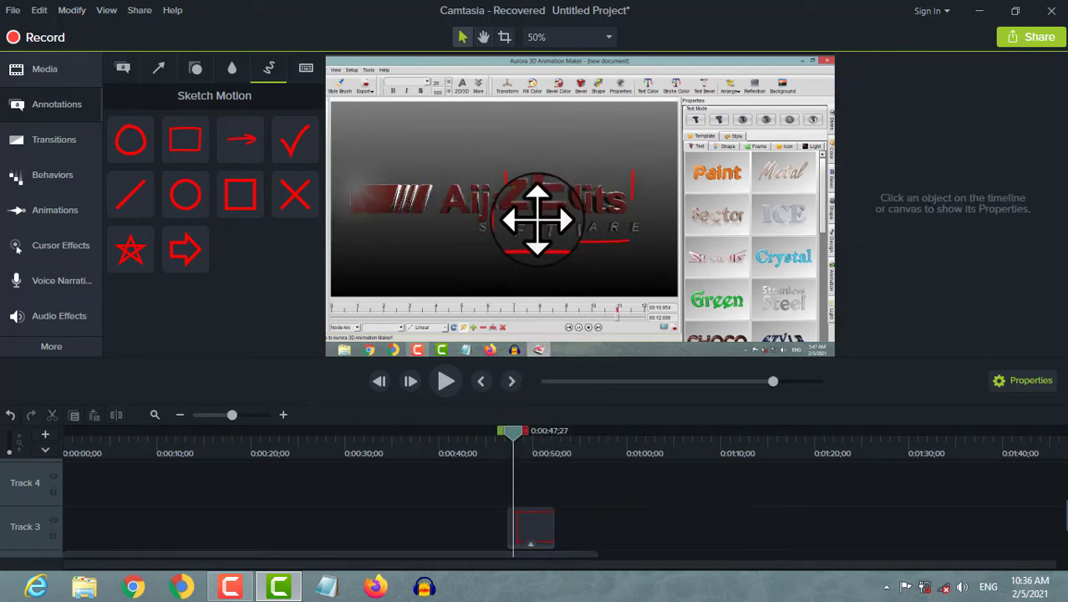
left_click(522, 217)
mouse_move(501, 208)
left_mouse_down()
mouse_move(305, 208)
mouse_move(343, 206)
left_mouse_up()
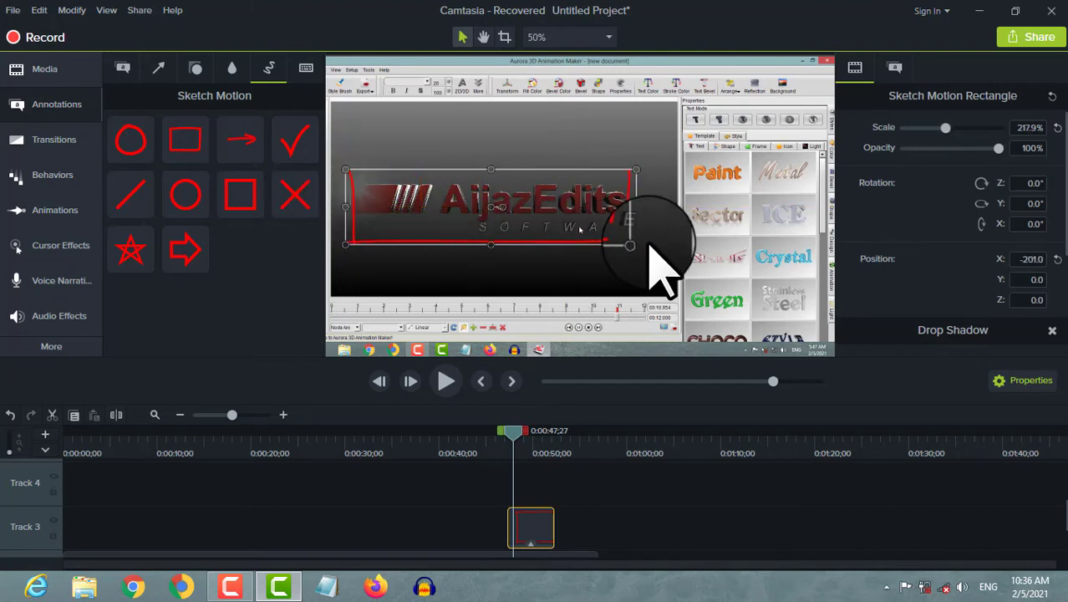
left_click_drag(636, 243, 660, 246)
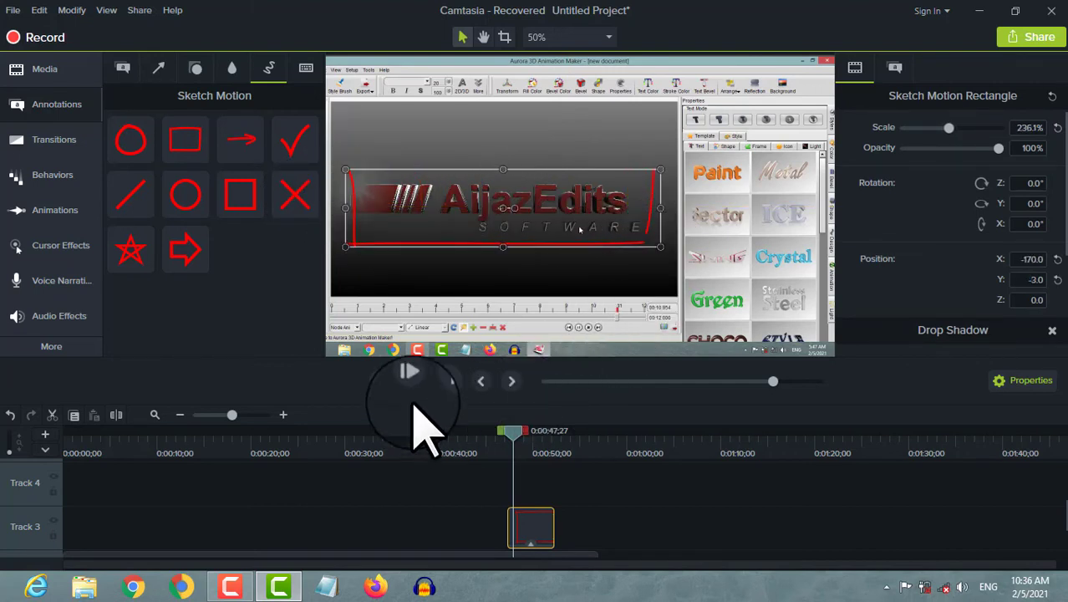
left_click(446, 382)
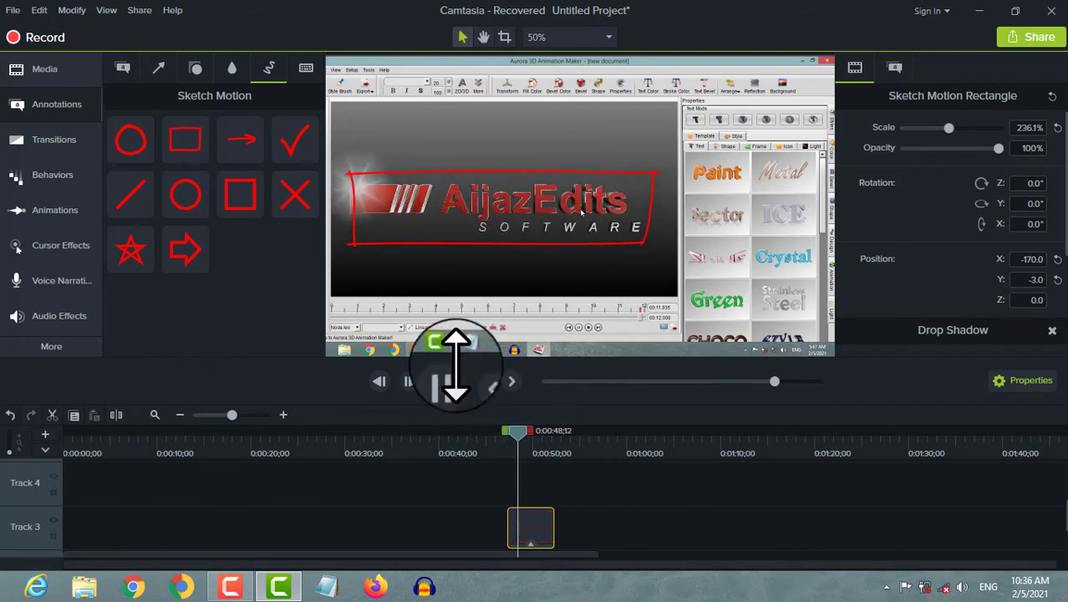
key("space")
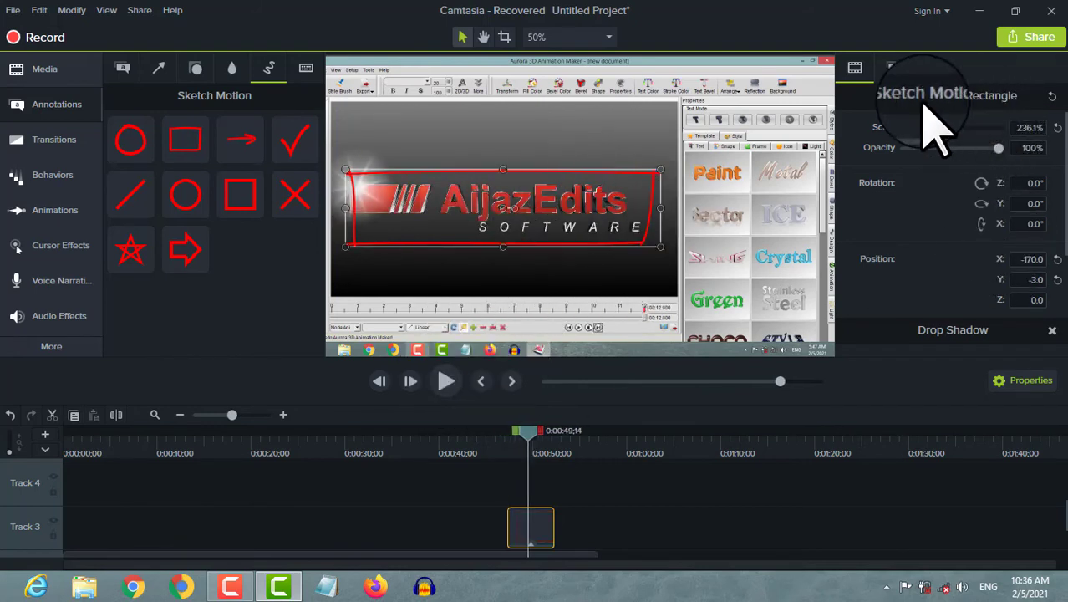
Step: Enlarge the sketch rectangle slightly around the logo and add a drop shadow with offset 0 and about 12% opacity
left_click_drag(969, 127, 952, 128)
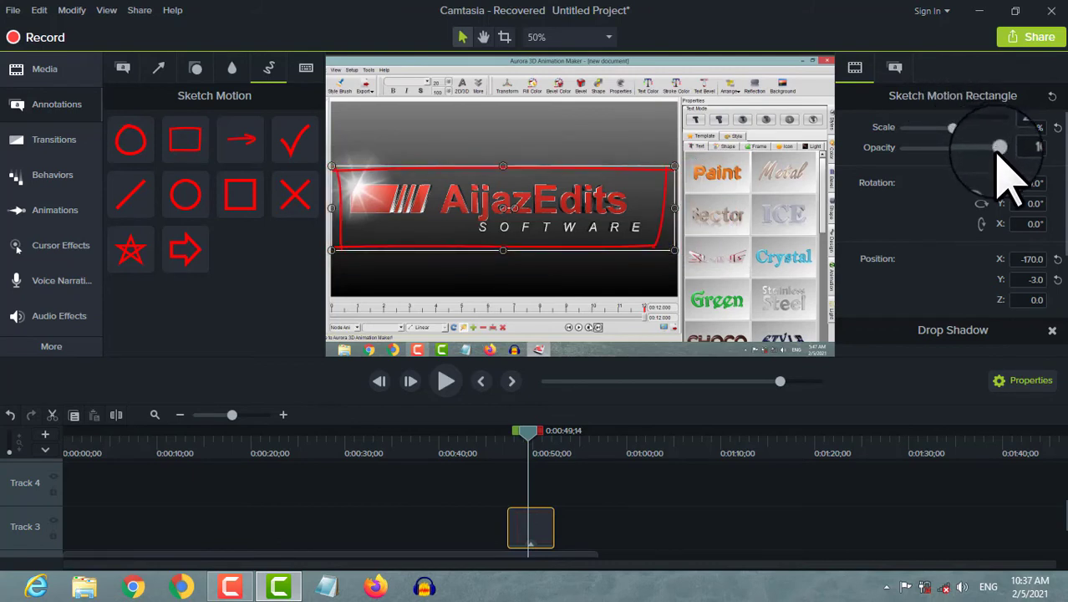
left_click(956, 333)
scroll(942, 202, "down", 3)
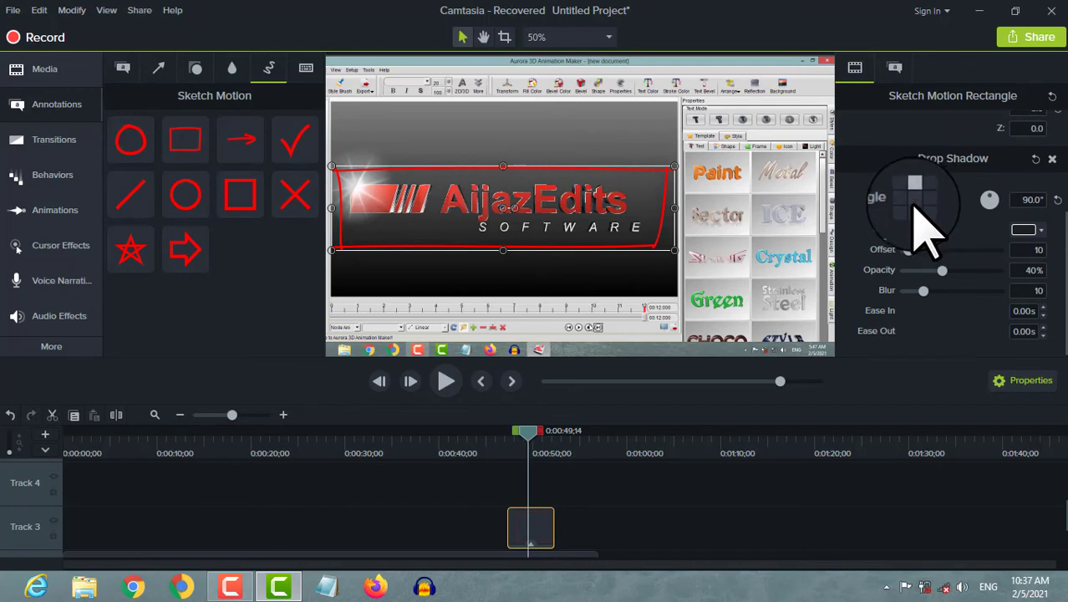
left_click_drag(908, 249, 882, 260)
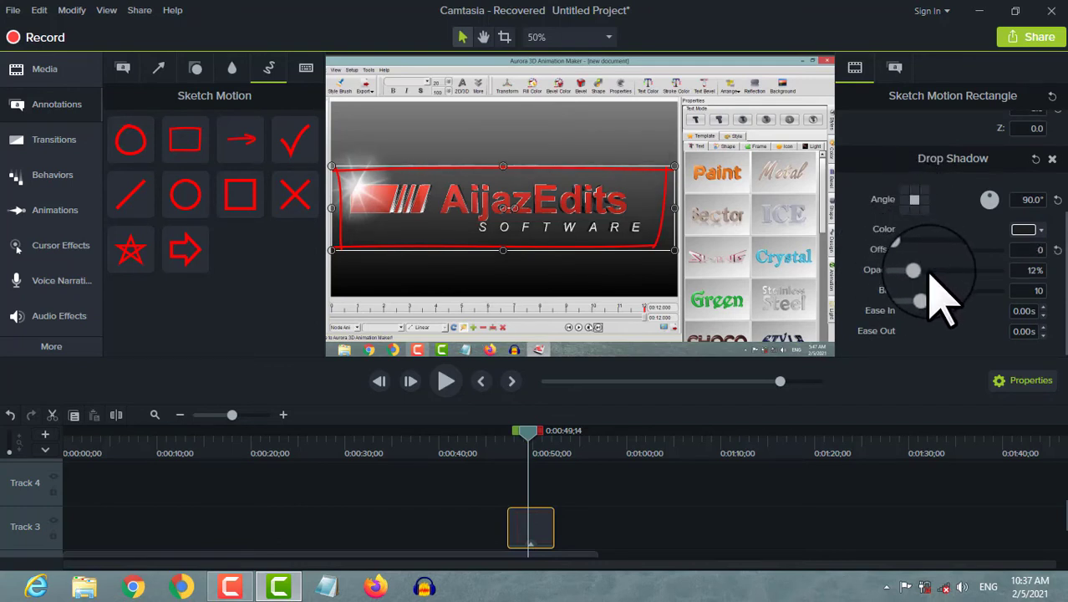
scroll(868, 142, "up", 4)
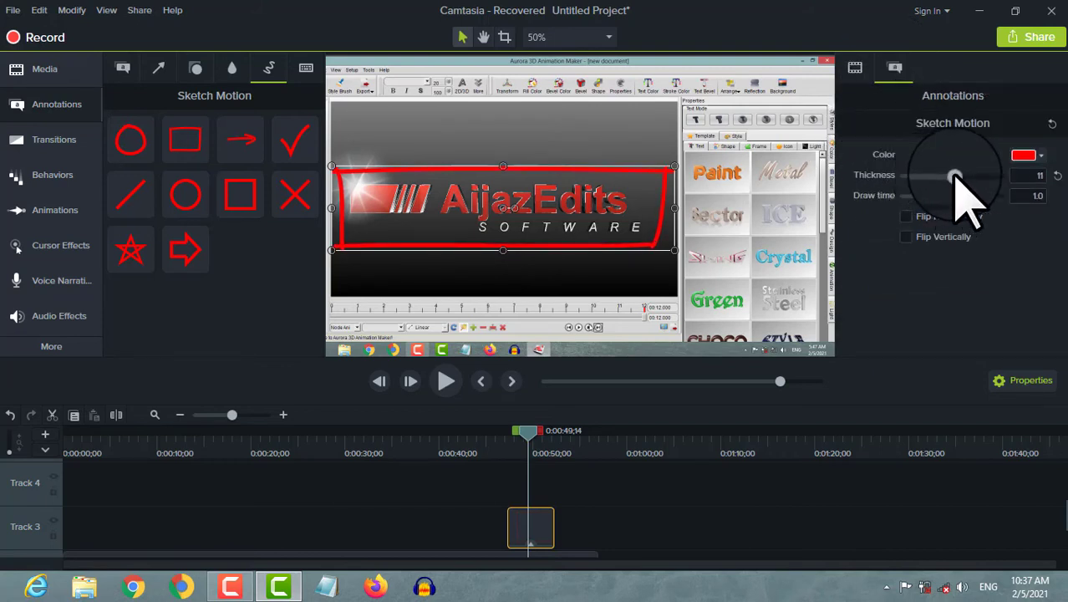
Step: Set the sketch rectangle's line thickness to 11 and play back the result
left_click_drag(961, 176, 904, 176)
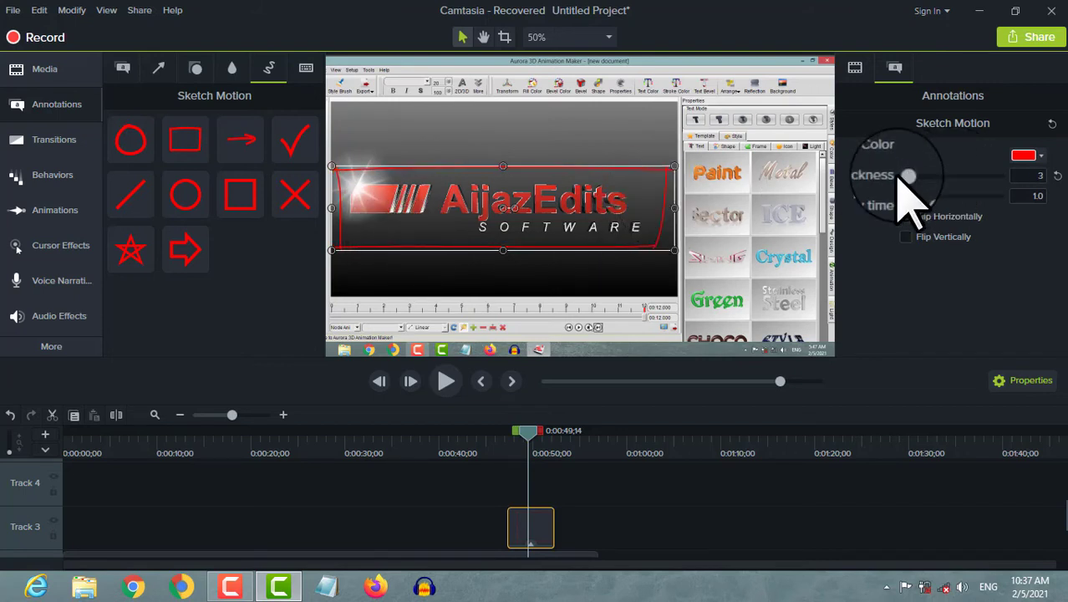
left_click_drag(917, 175, 954, 176)
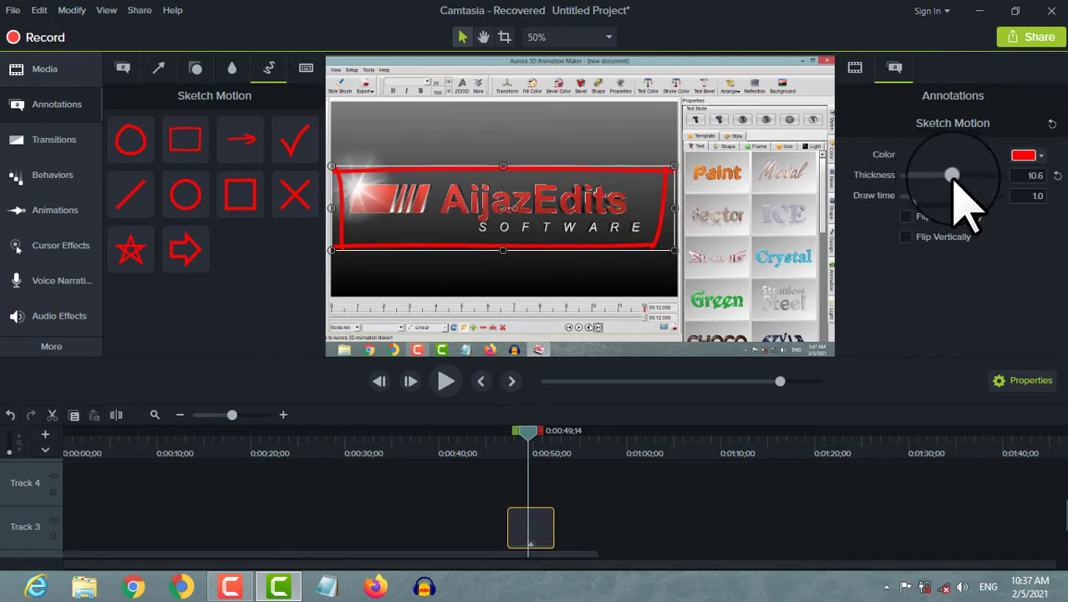
left_click(443, 386)
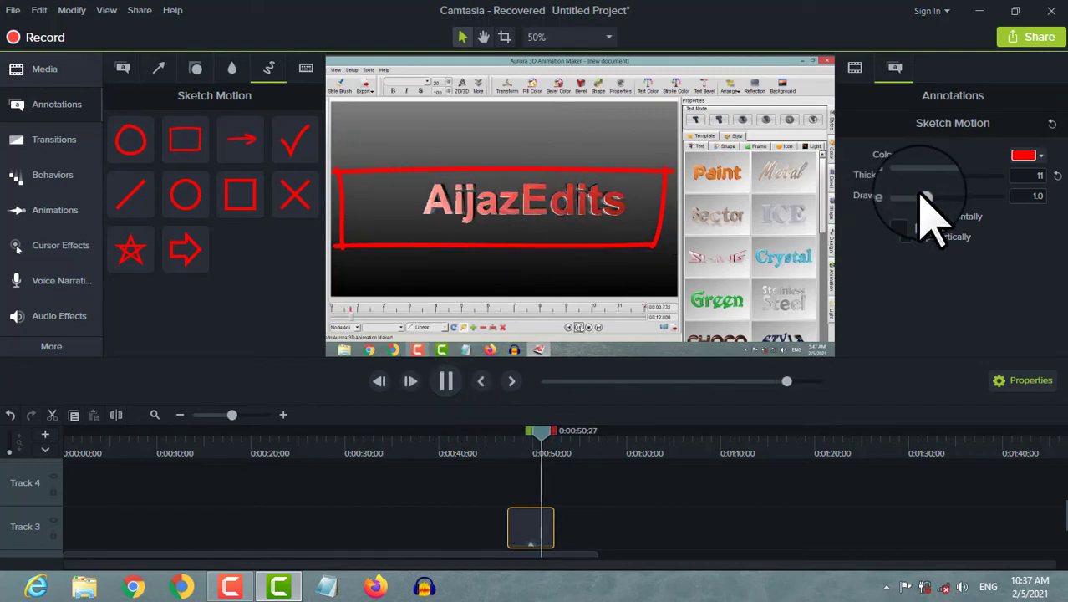
Step: Set the sketch rectangle's draw time to 2.4 and preview the slower drawing from before the clip
left_click_drag(923, 194, 909, 194)
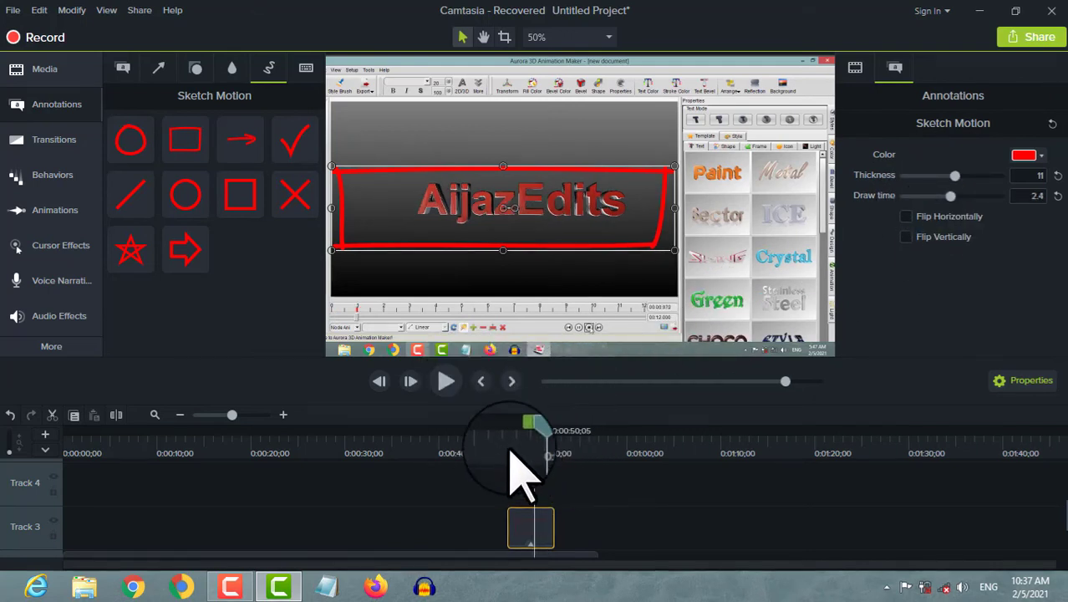
left_click_drag(508, 449, 475, 466)
left_click_drag(428, 364, 430, 368)
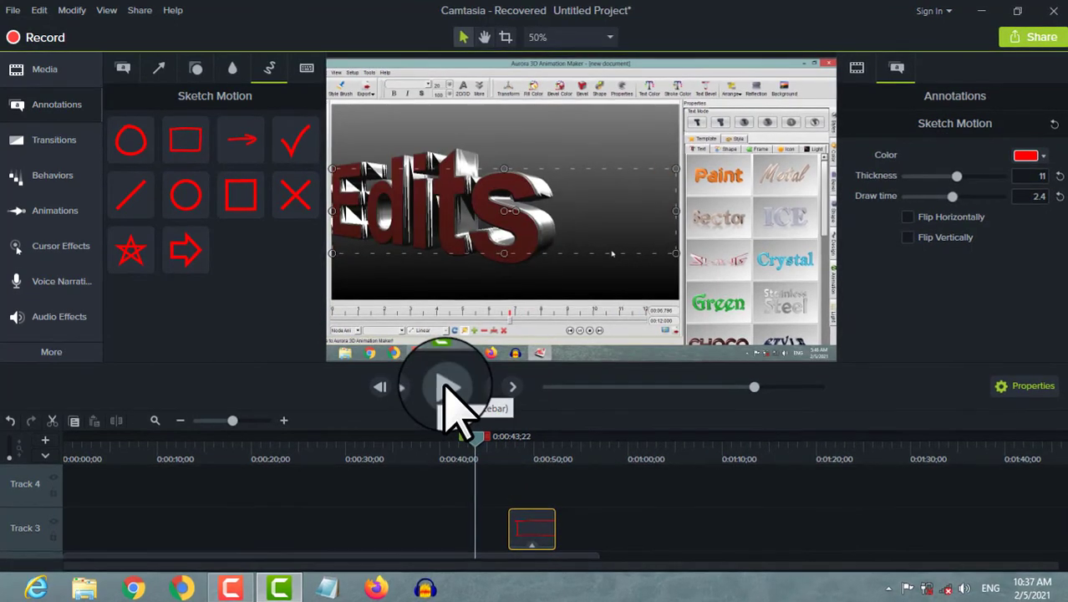
left_click(445, 390)
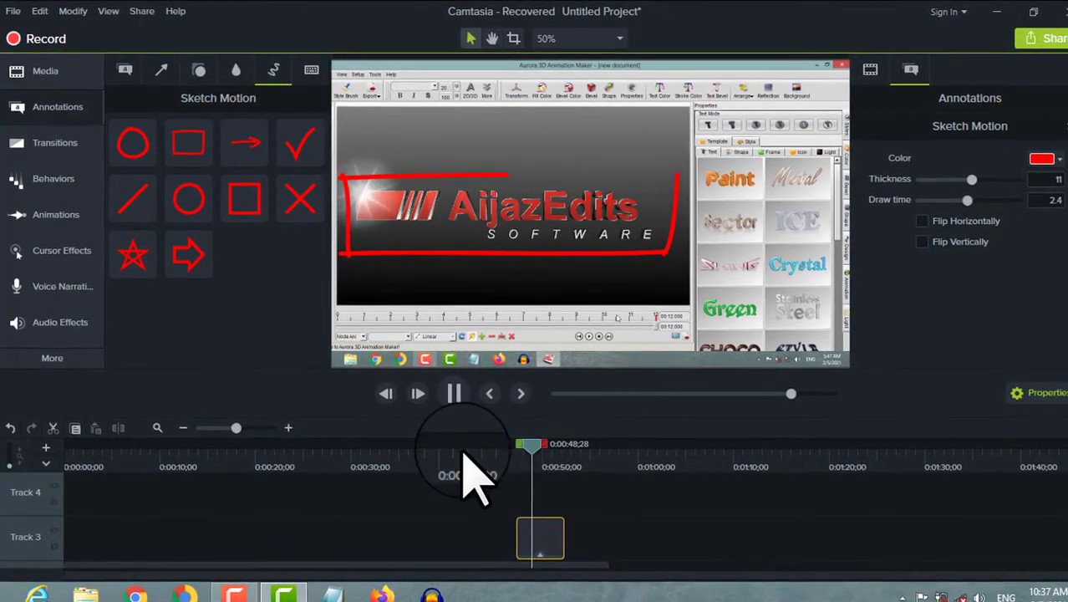
key("space")
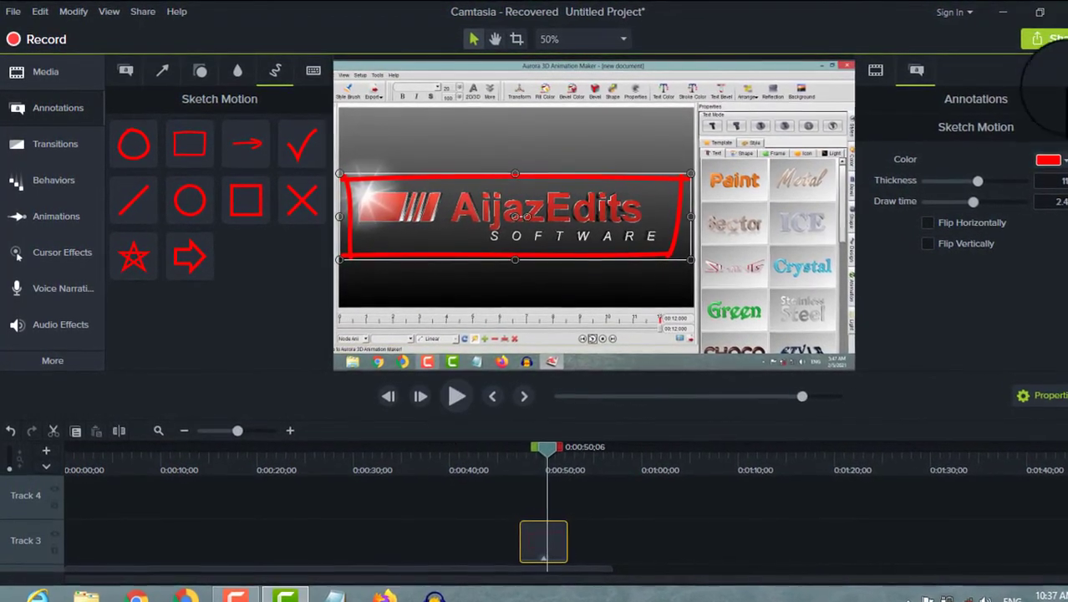
Step: Change the sketch rectangle's colour to yellow and preview it briefly
left_click(1046, 159)
left_click(977, 212)
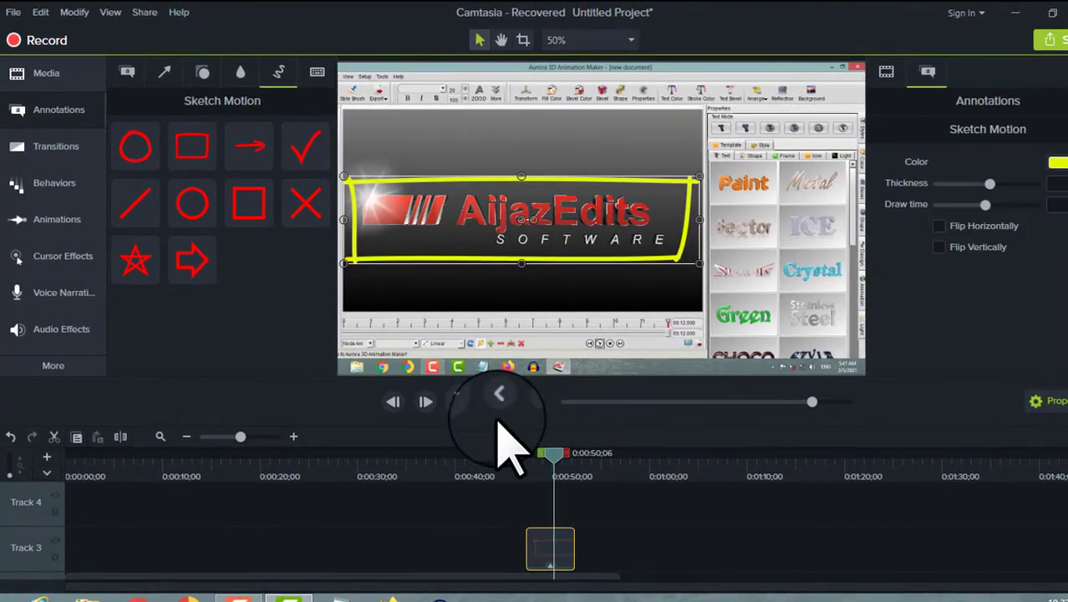
left_click(464, 403)
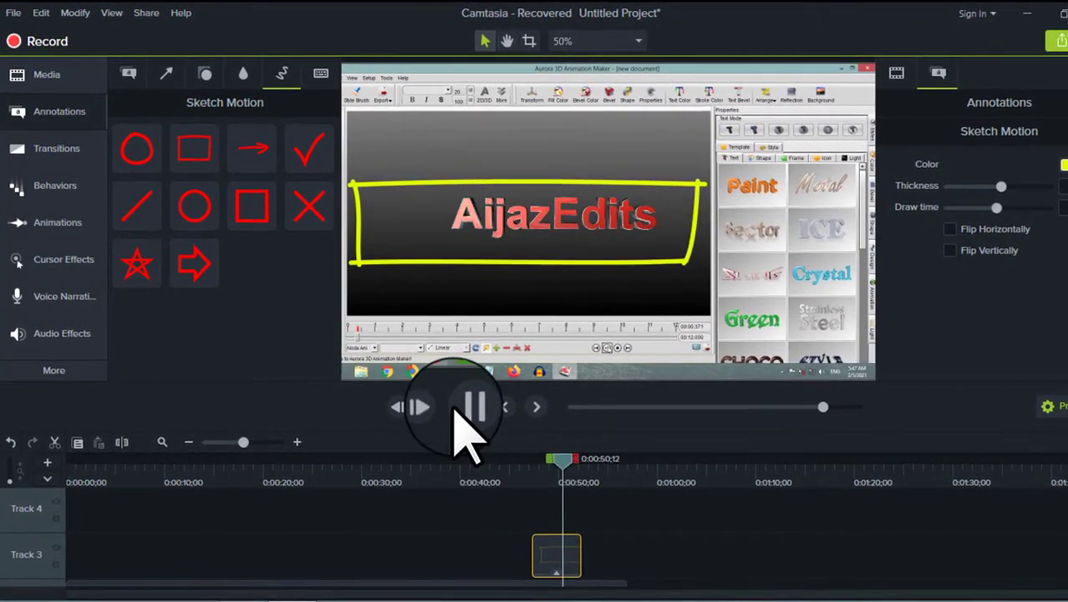
key("space")
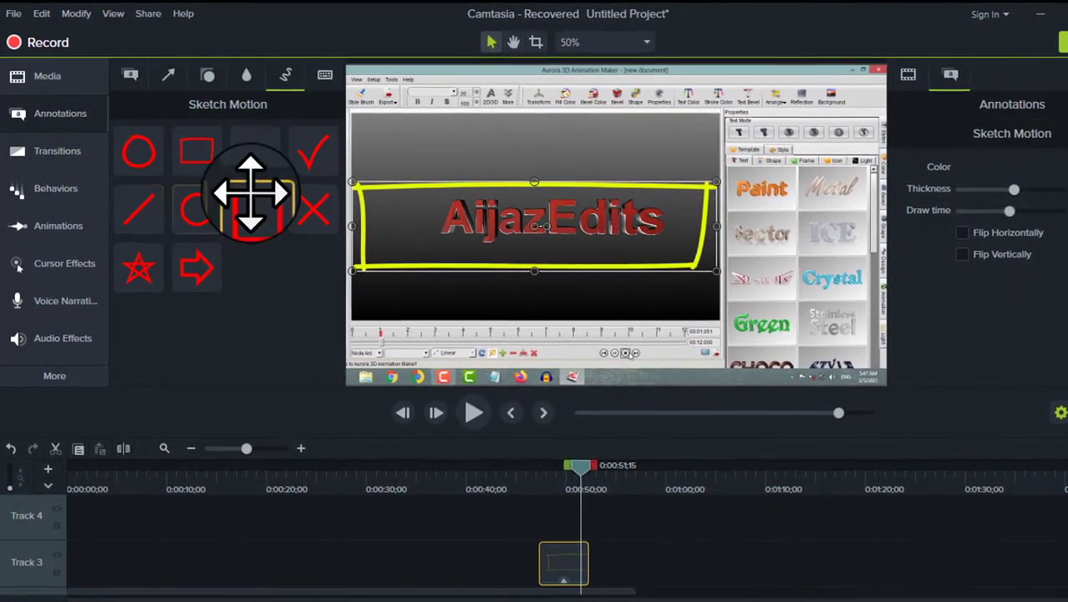
Step: Add a Sketch Motion arrow to Track 3 ahead of the rectangle clip, stretch it across the canvas and tilt it upward
mouse_move(253, 151)
left_mouse_down()
mouse_move(568, 526)
mouse_move(445, 584)
mouse_move(443, 575)
left_mouse_up()
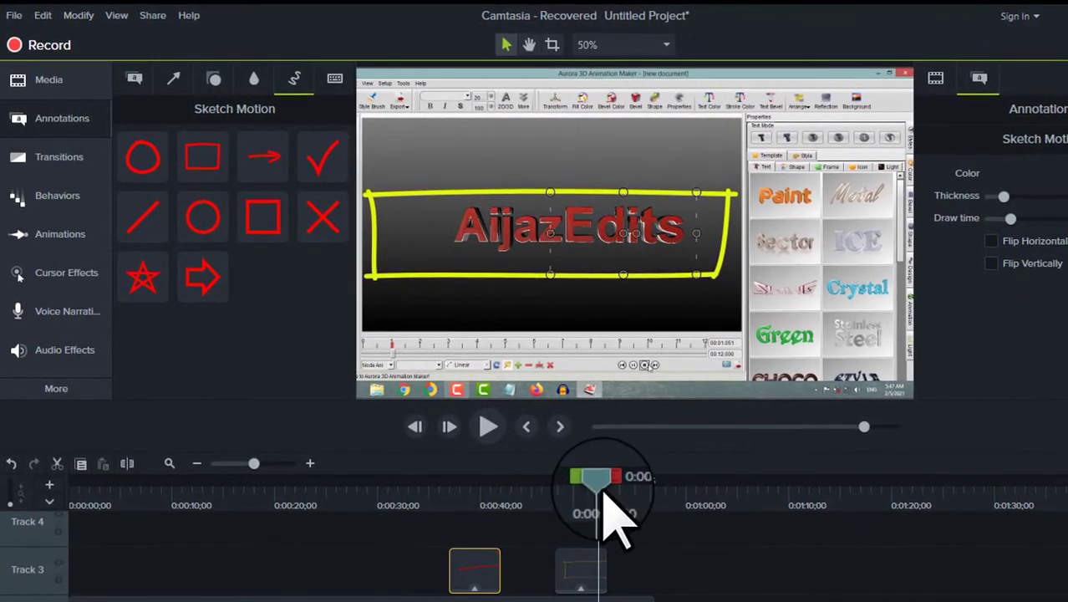
left_click_drag(599, 488, 488, 572)
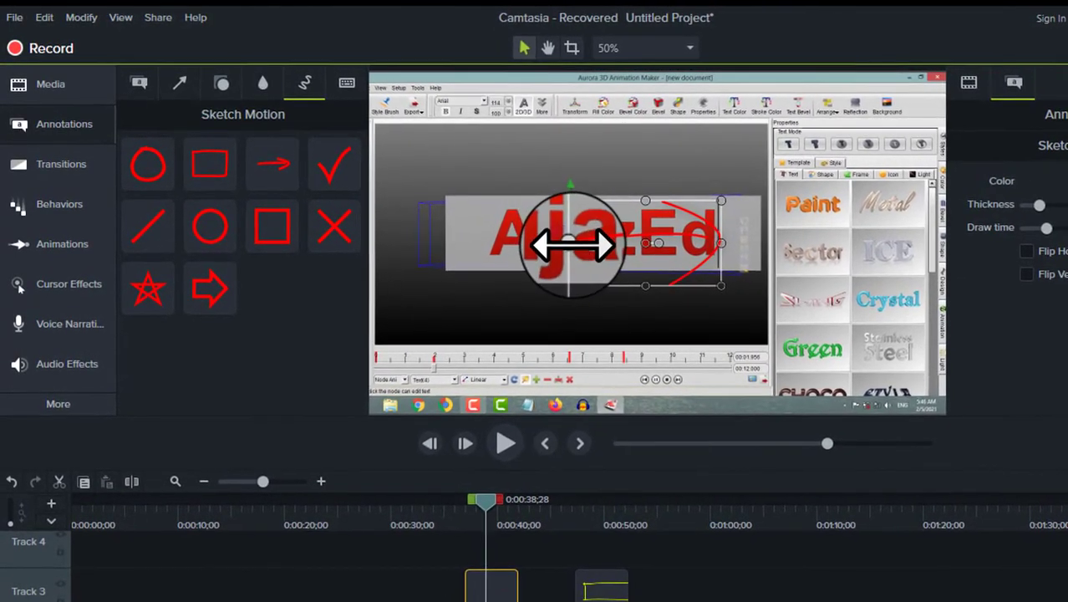
left_click_drag(572, 245, 461, 242)
left_click_drag(727, 245, 873, 245)
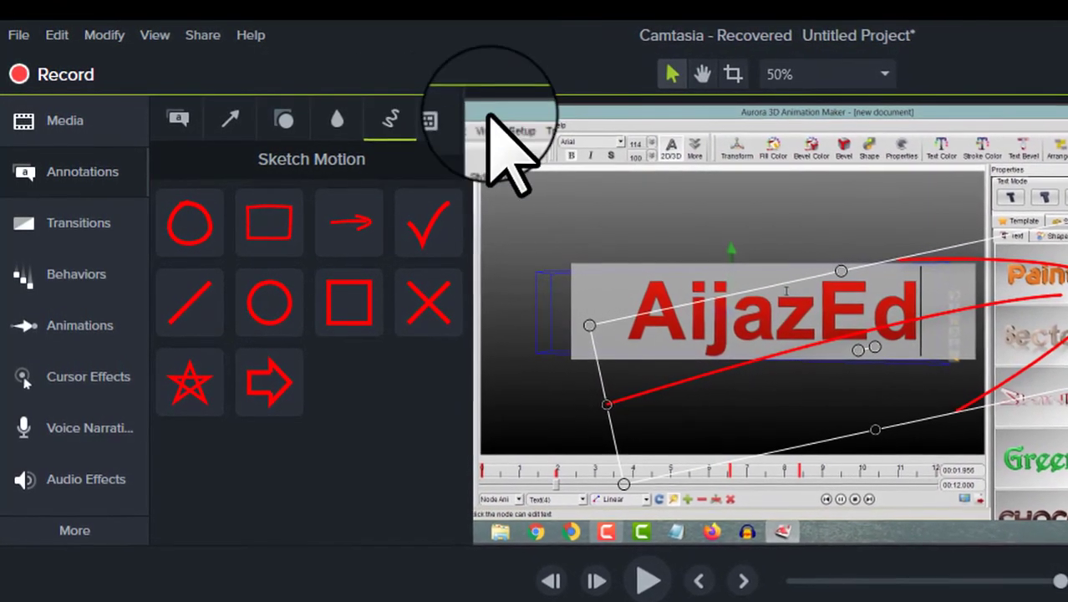
Step: Add a Ctrl+A Keystroke Callout to Track 3 ahead of the arrow clip and move the playhead to its start
left_click(443, 121)
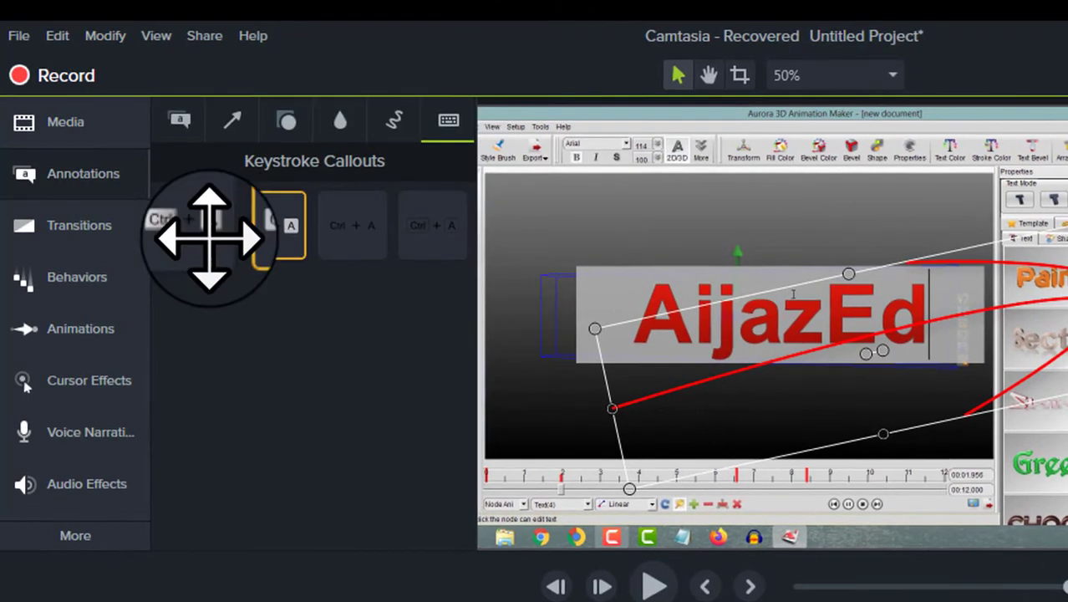
left_click_drag(209, 236, 289, 213)
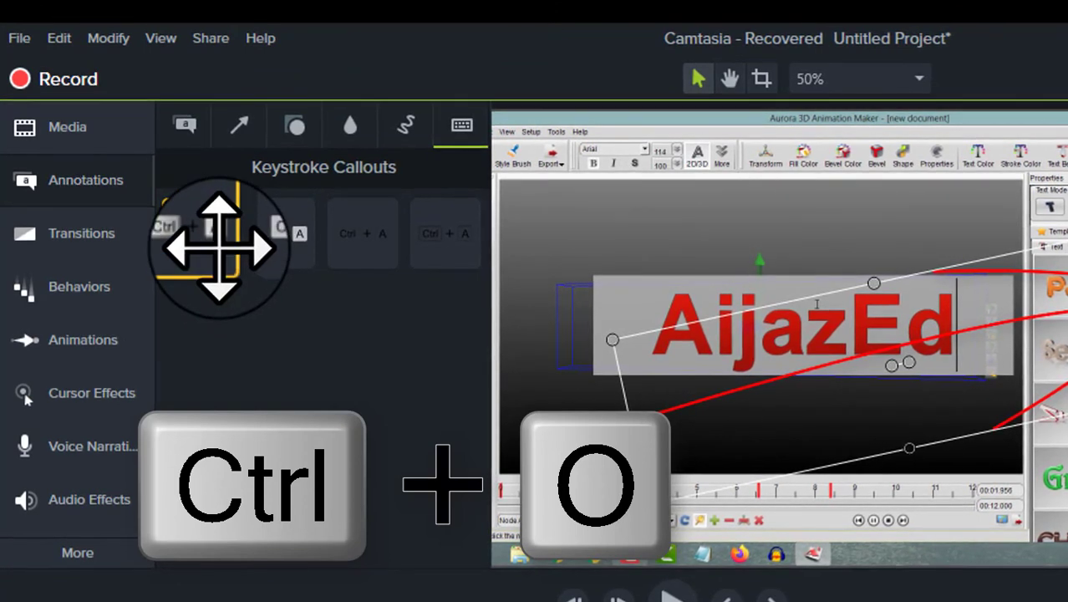
left_click_drag(251, 243, 188, 243)
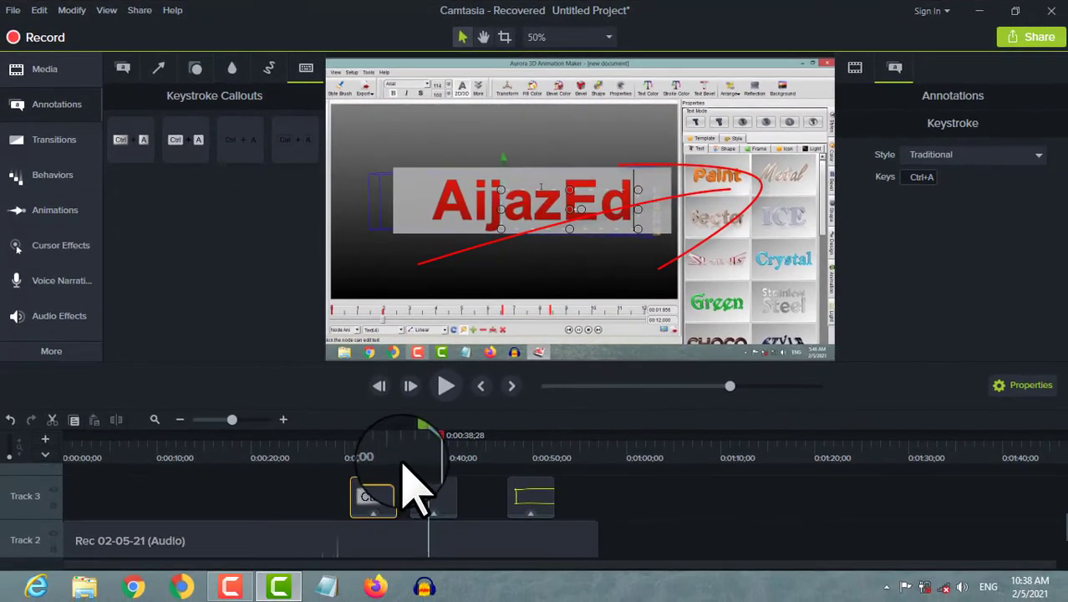
left_click_drag(427, 438, 351, 468)
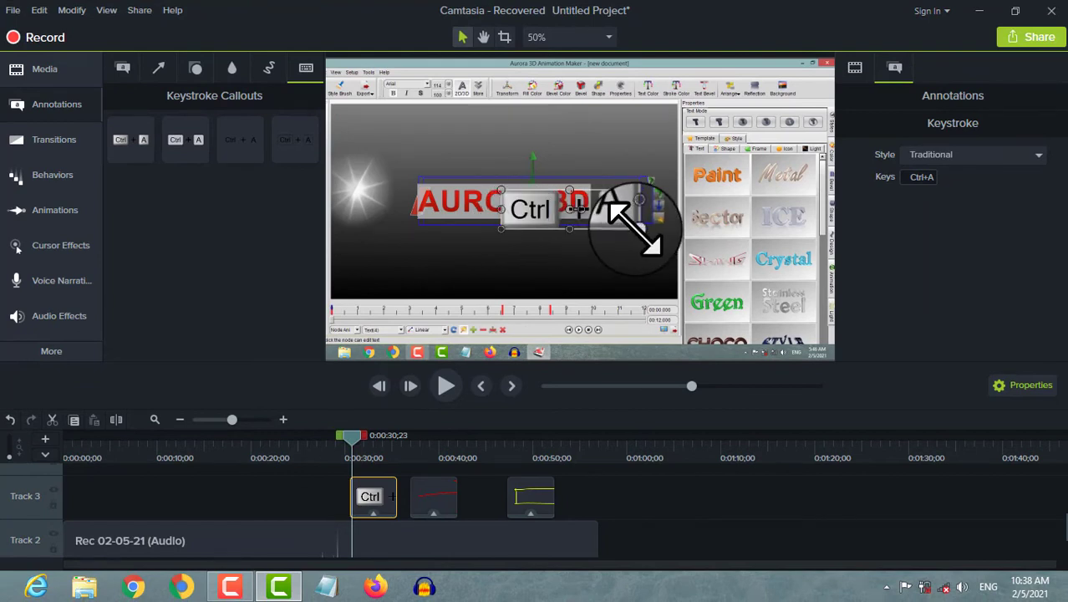
Step: Enlarge the Ctrl+A keystroke callout and position it over the lower part of the video
left_click_drag(636, 219, 706, 271)
left_click(707, 271)
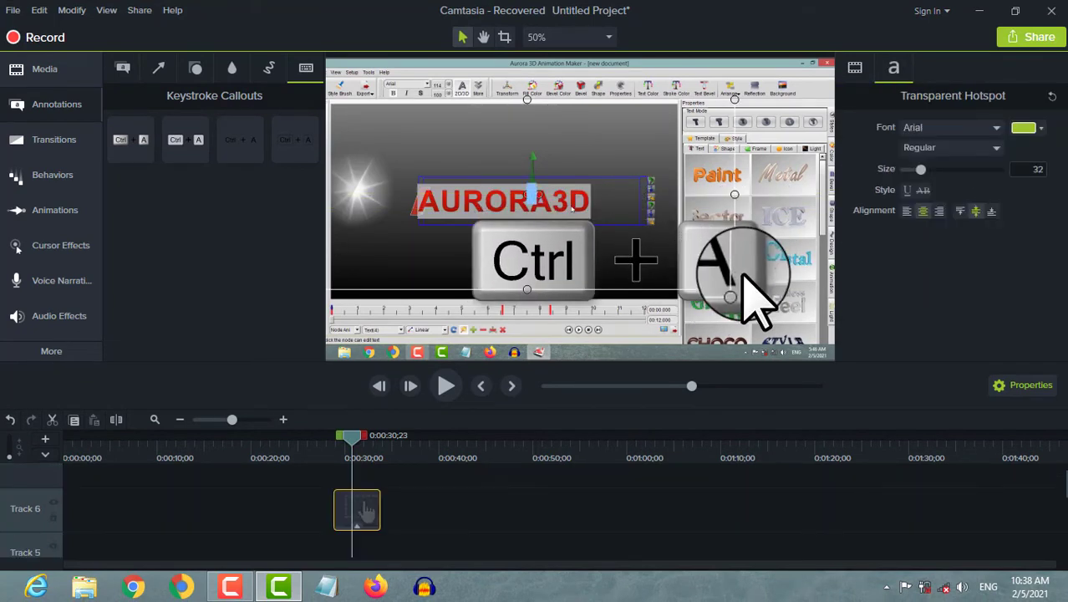
left_click(743, 271)
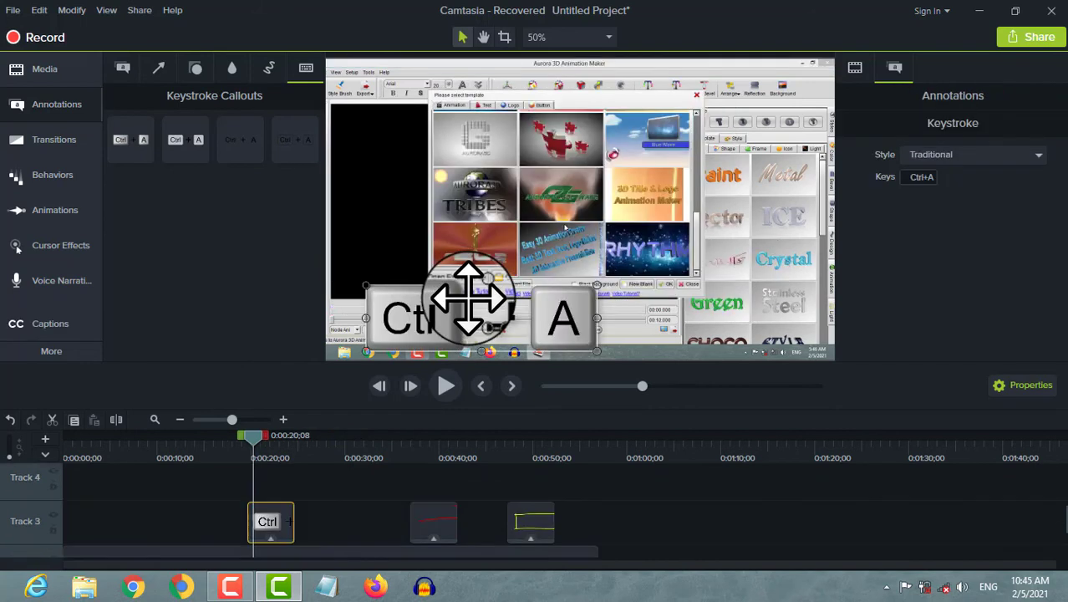
left_click_drag(413, 326, 398, 292)
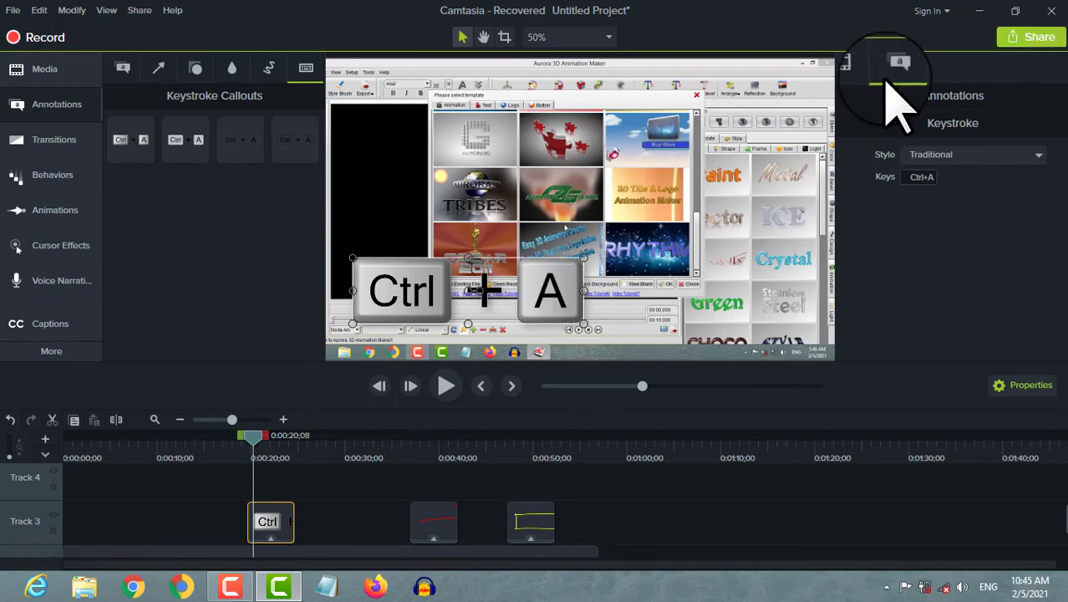
Step: Try the Gray, Clear and Outline styles on the keystroke callout and return it to Traditional
left_click(936, 158)
left_click(930, 195)
left_click(910, 157)
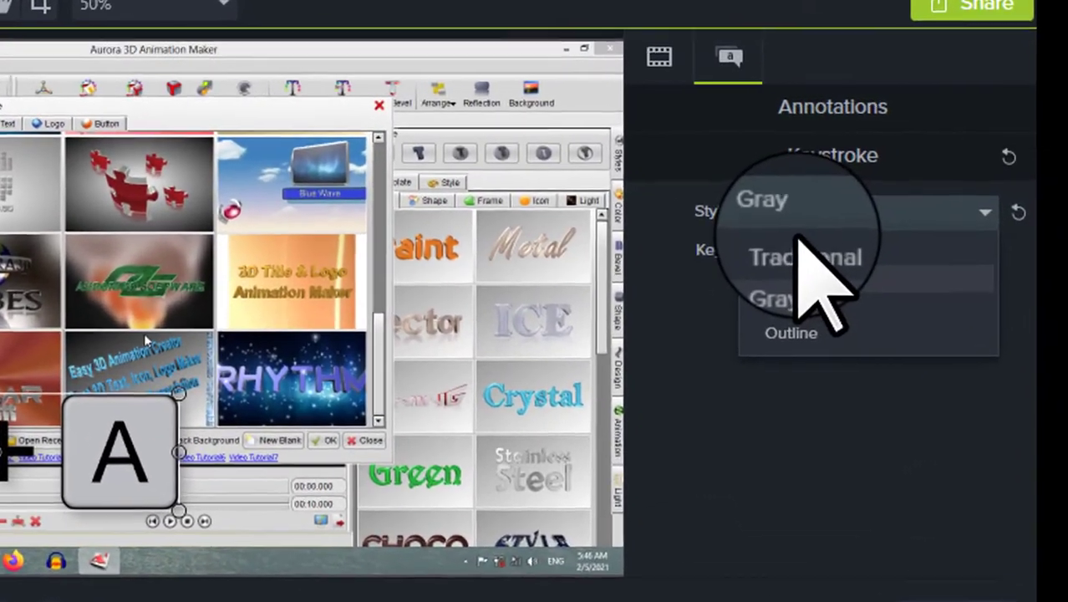
left_click(852, 247)
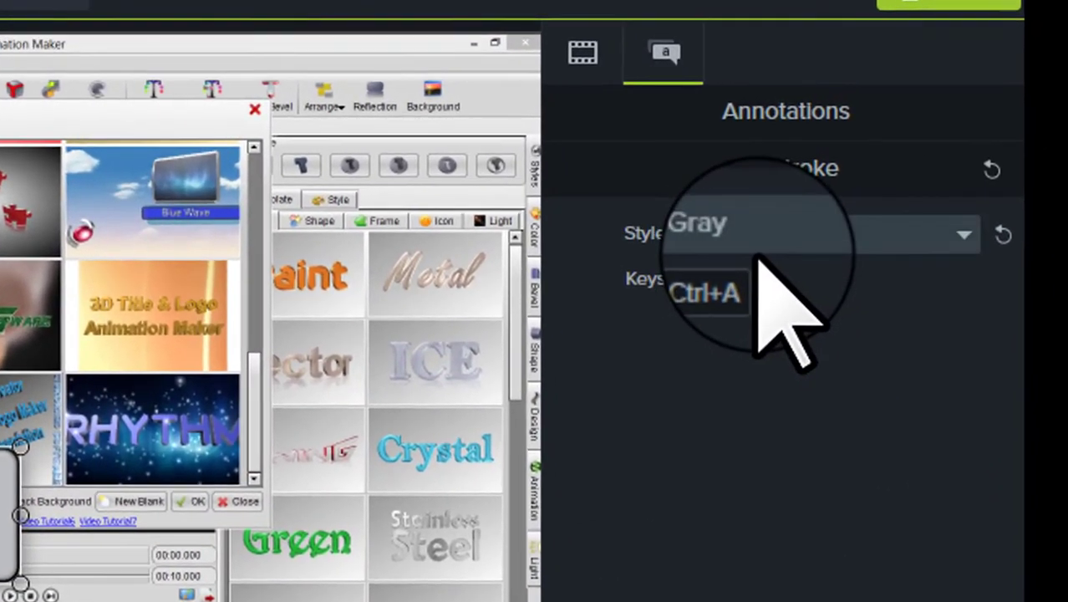
left_click(735, 238)
left_click(727, 339)
left_click(752, 241)
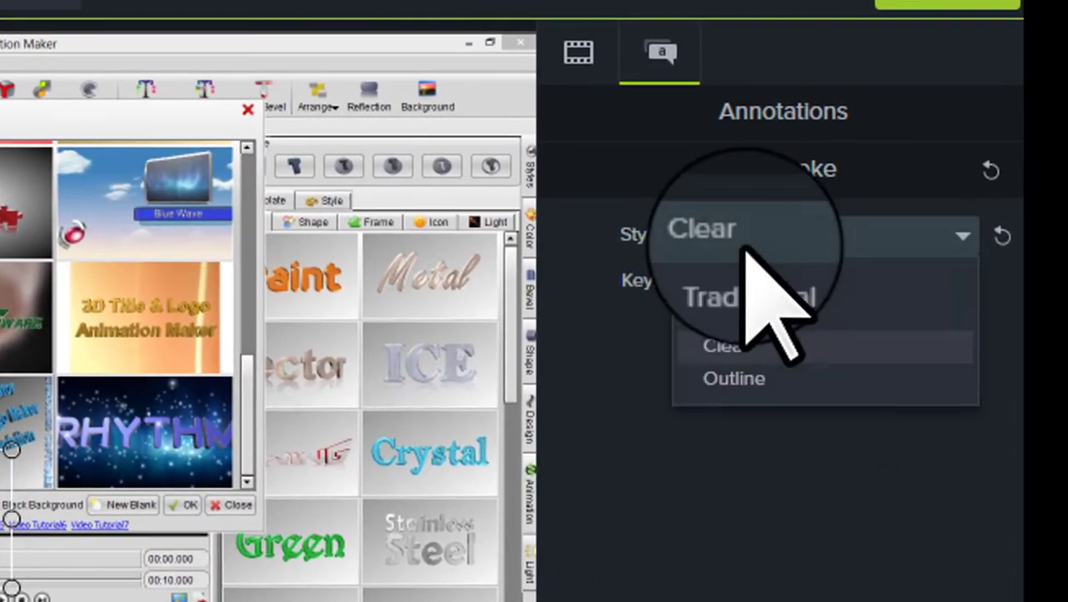
left_click(731, 383)
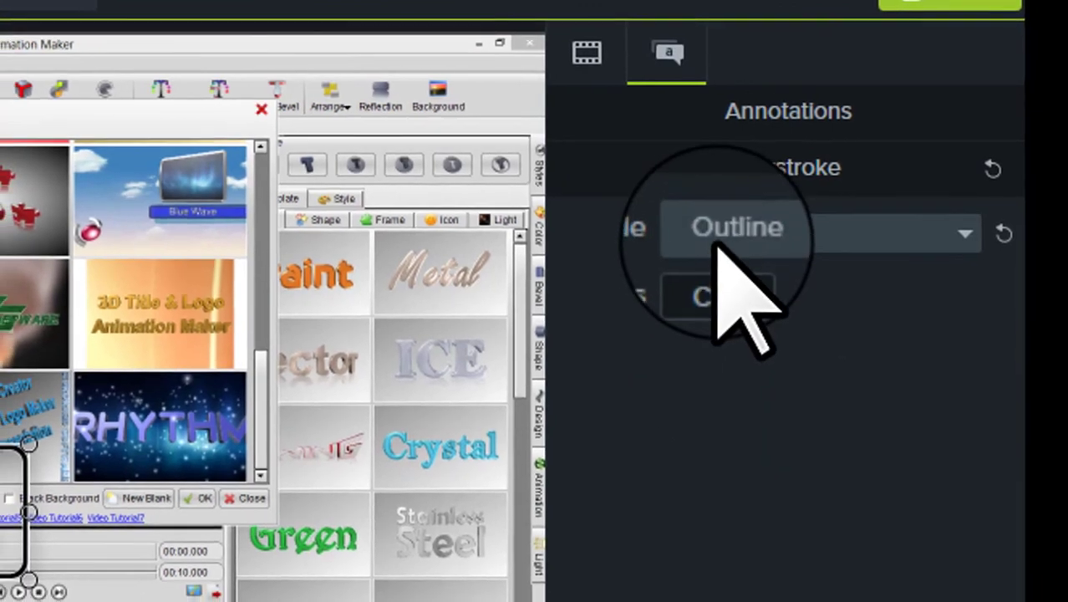
left_click(719, 243)
left_click(740, 274)
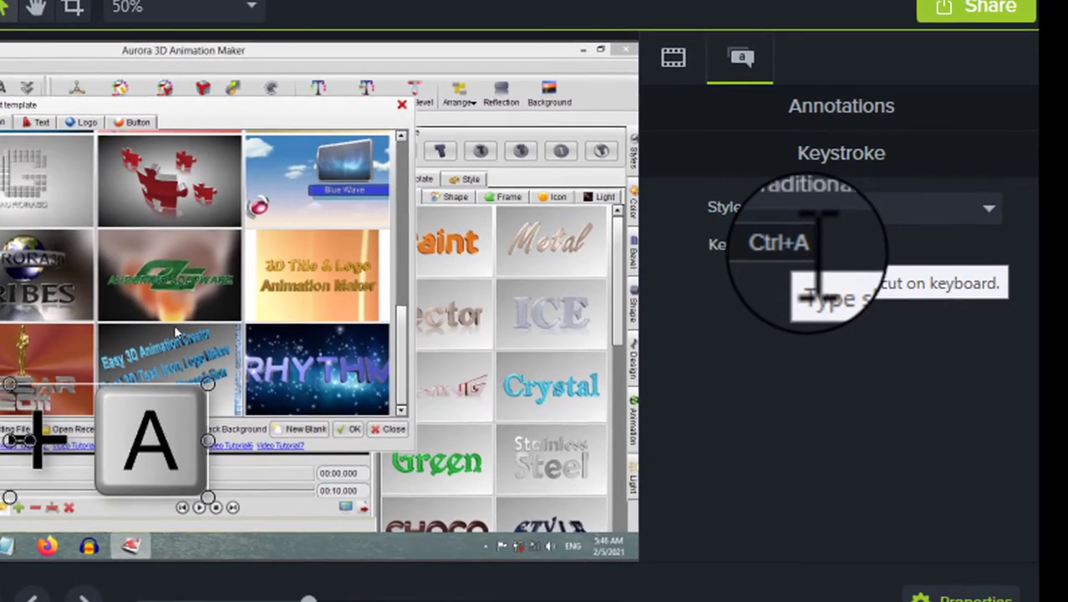
Step: Set the callout's keys to Ctrl+Space and reposition it so it fits fully inside the video frame
left_click(803, 262)
left_click_drag(794, 263, 756, 270)
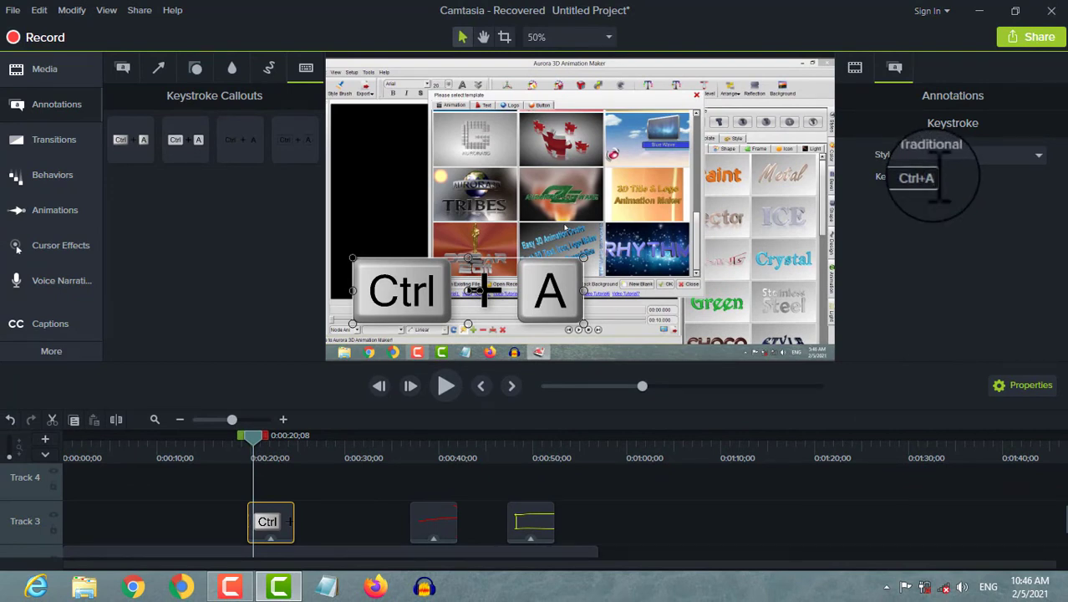
left_click(940, 185)
key("ctrl")
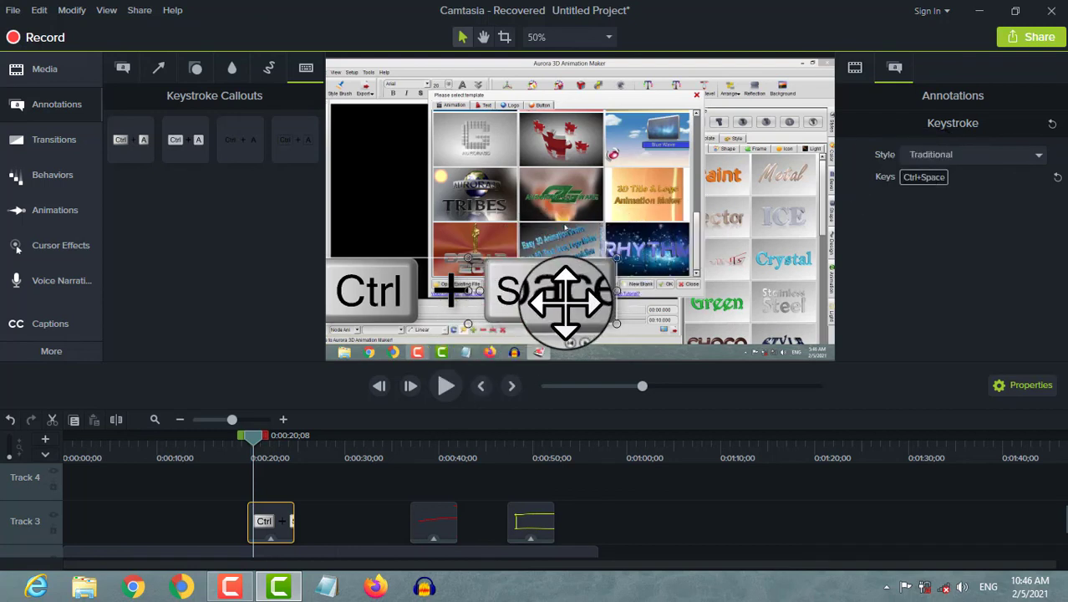
left_click_drag(573, 305, 640, 287)
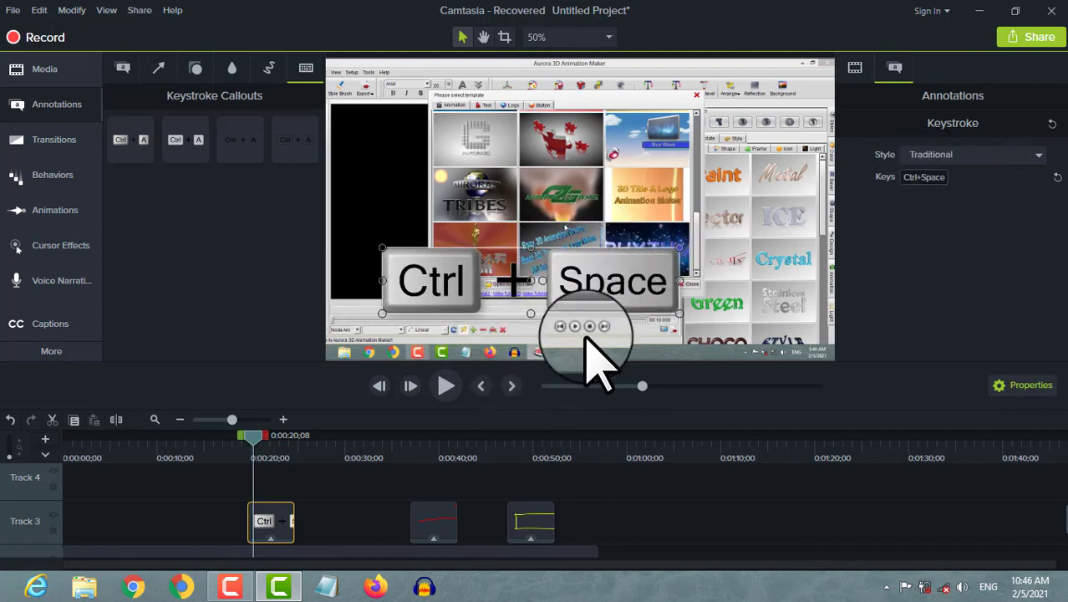